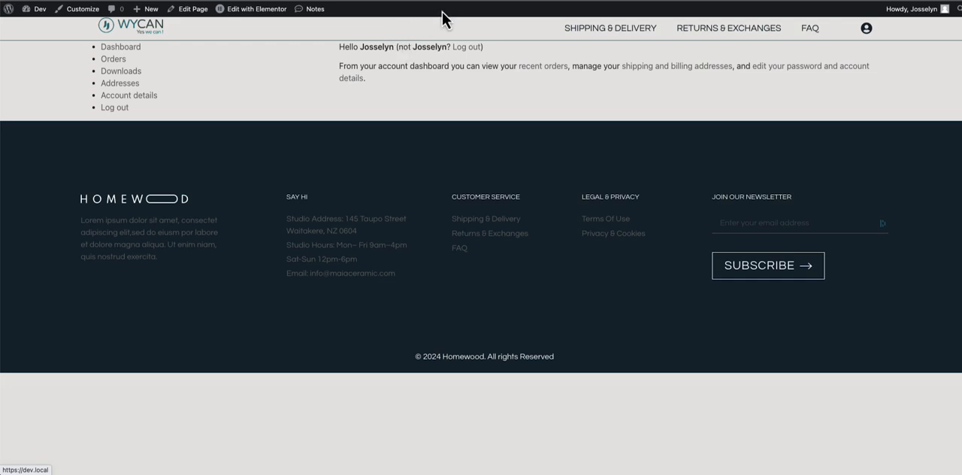
- View the storefront home page and return to the customer account page
left_click(377, 23)
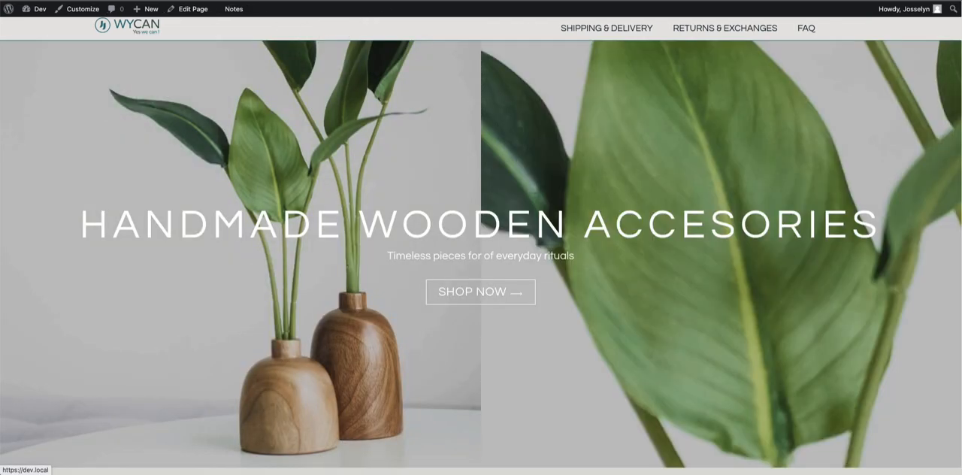
left_click(865, 28)
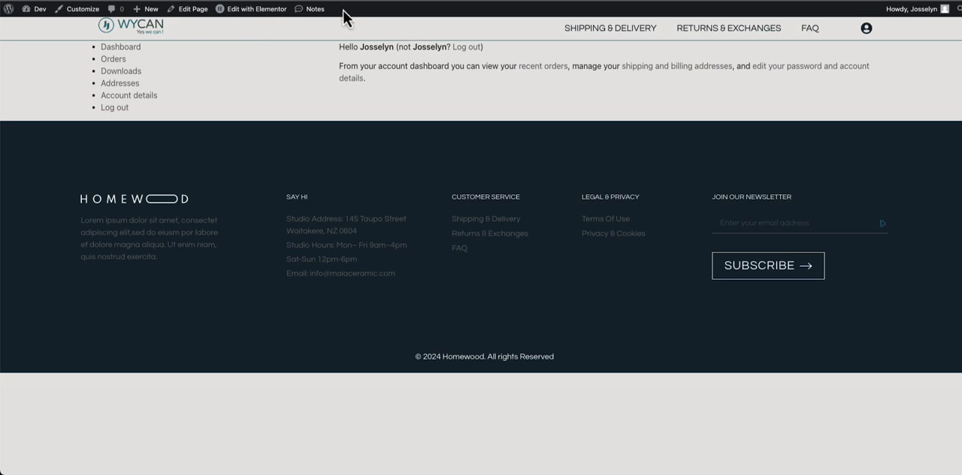
- Open the account page in Elementor and inspect the shortcode widget that holds [woocommerce_my_account]
mouse_move(271, 11)
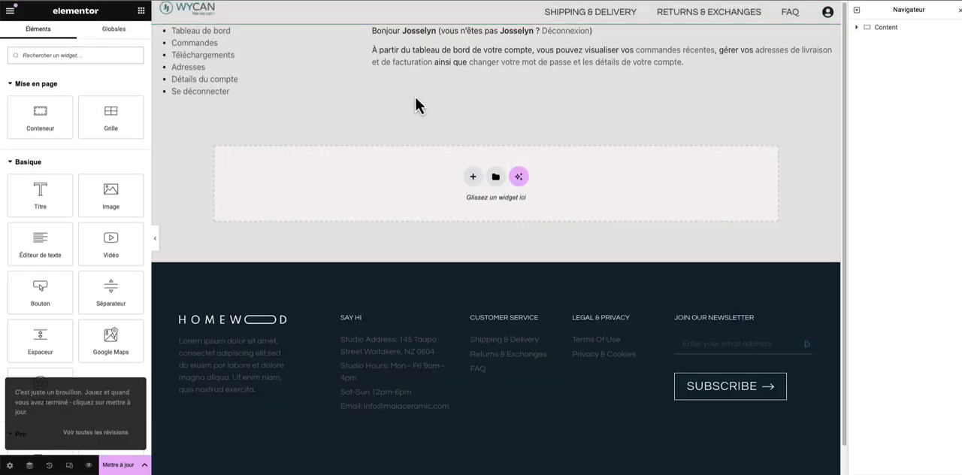
left_click(479, 56)
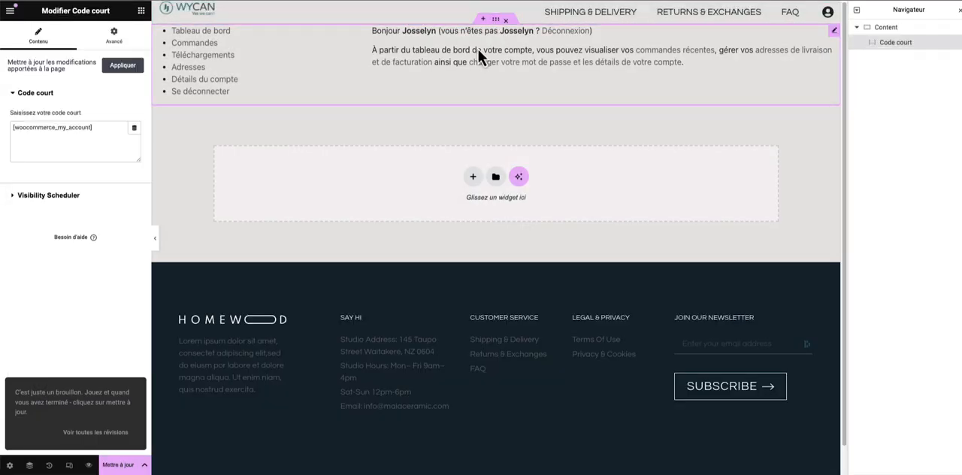
left_click_drag(47, 10, 115, 18)
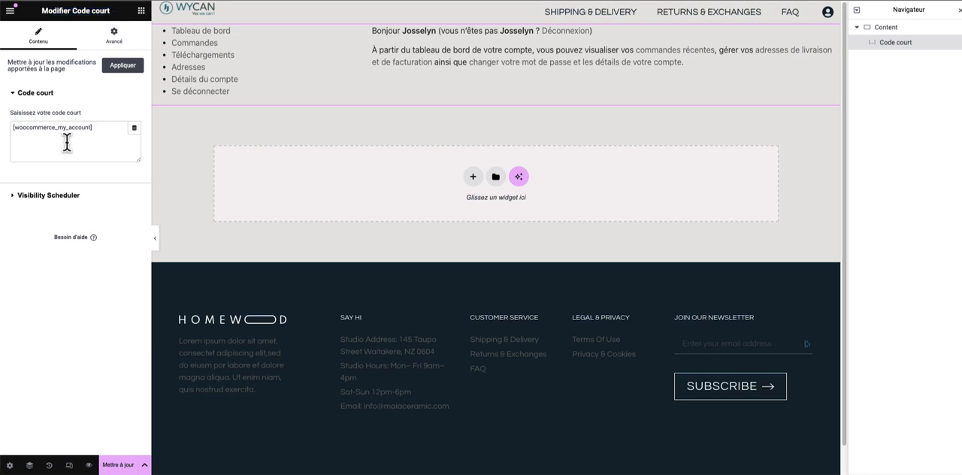
left_click_drag(26, 127, 97, 127)
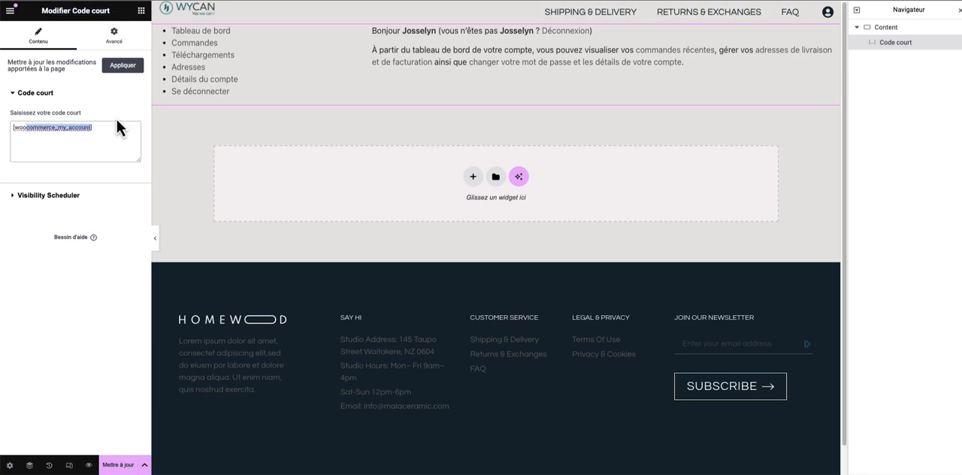
left_click(117, 122)
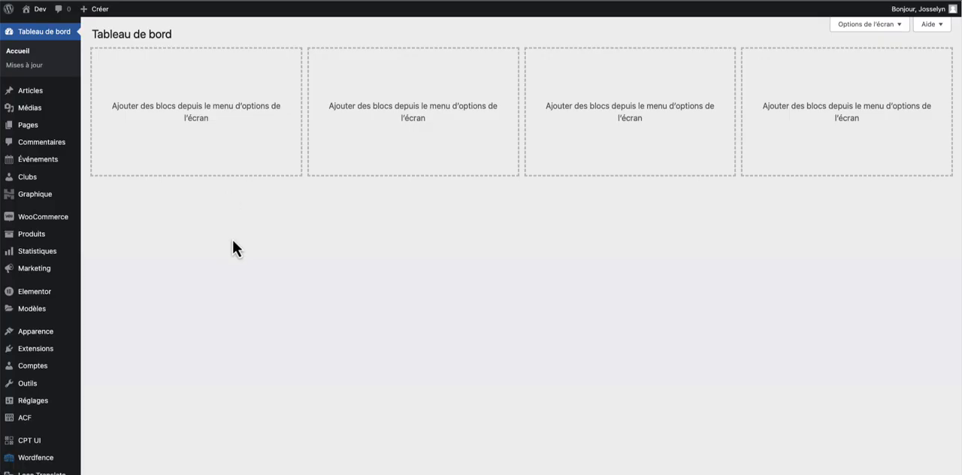
- Activate the YITH WooCommerce Customize My Account Page Premium plugin in the installed extensions of the WordPress admin
mouse_move(56, 350)
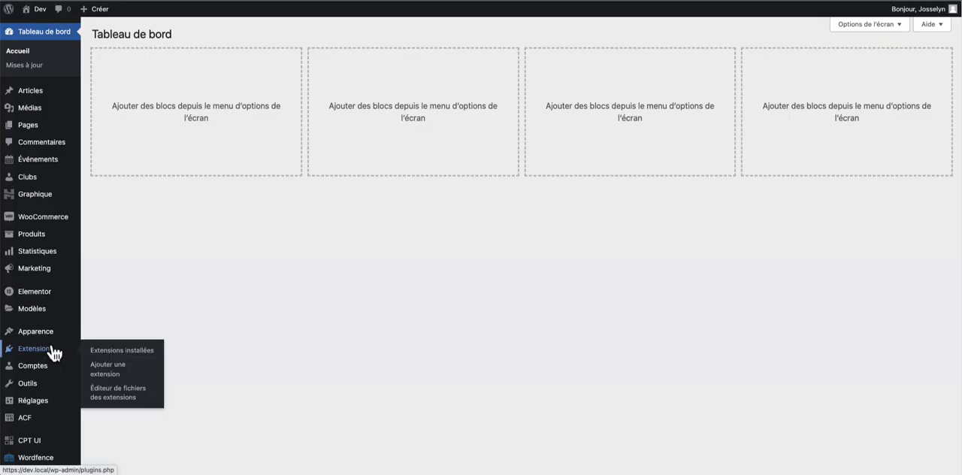
scroll(218, 323, "down", 1)
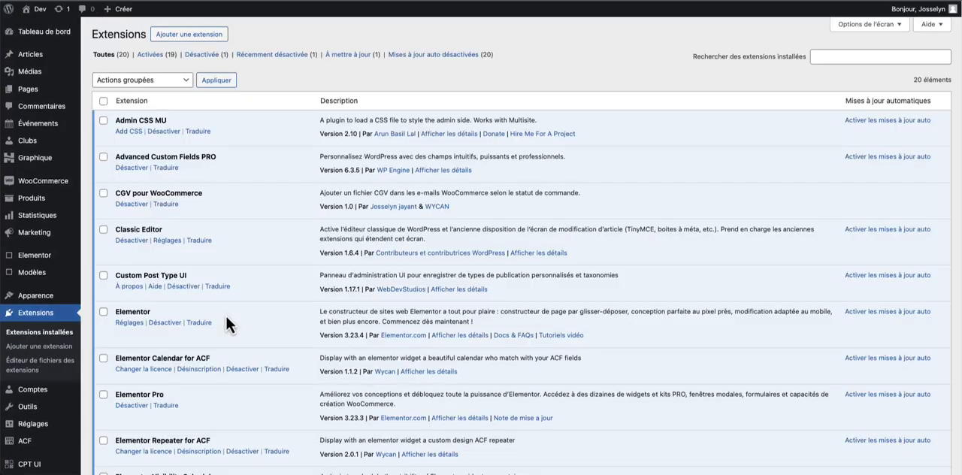
scroll(235, 312, "down", 10)
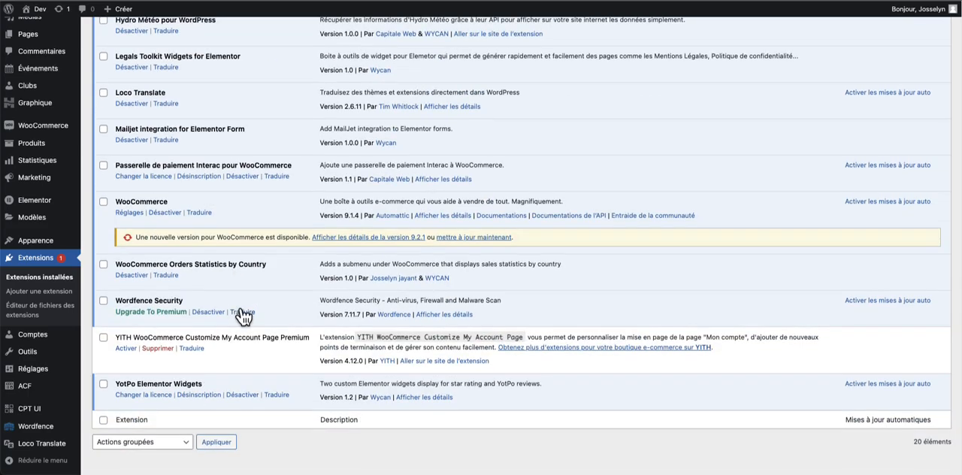
left_click(191, 327)
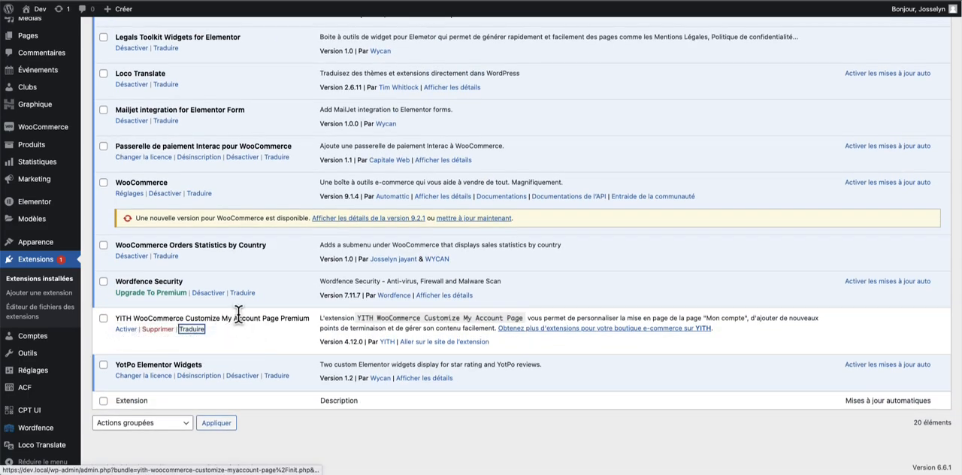
left_click_drag(192, 316, 254, 315)
left_click(277, 316)
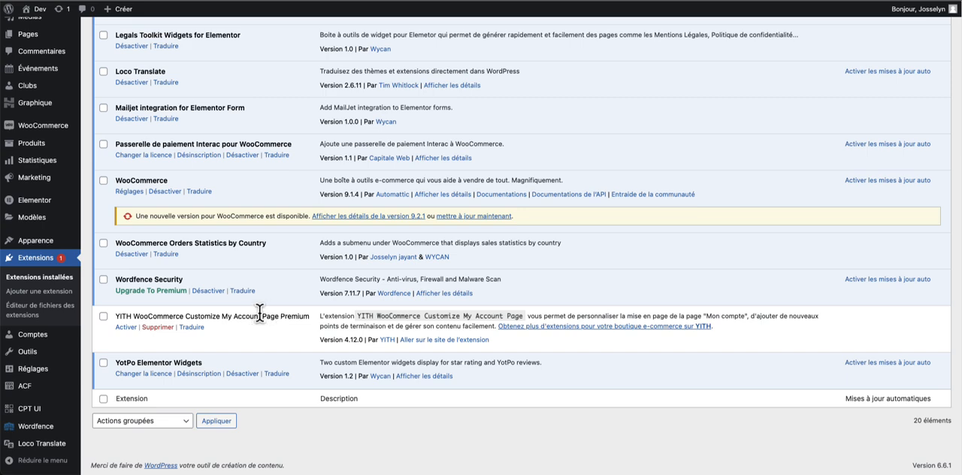
left_click(129, 328)
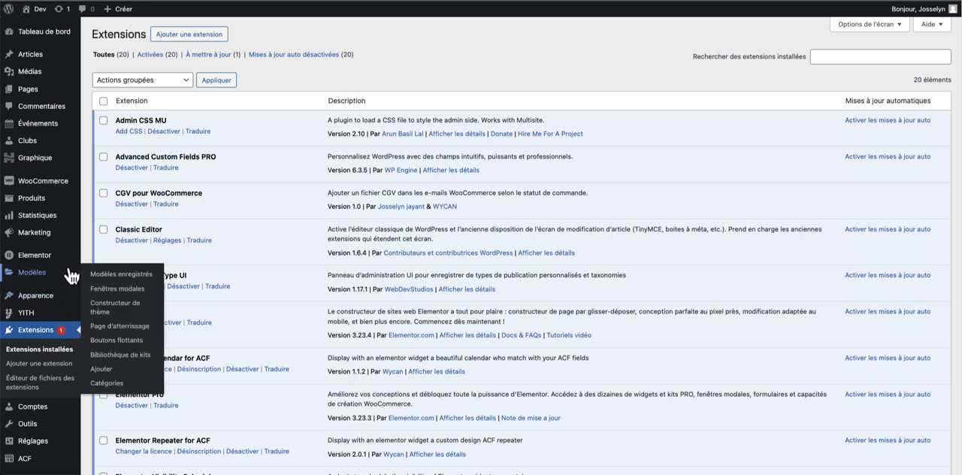
- Open the Style settings of the YITH Customize My Account Page plugin
mouse_move(66, 318)
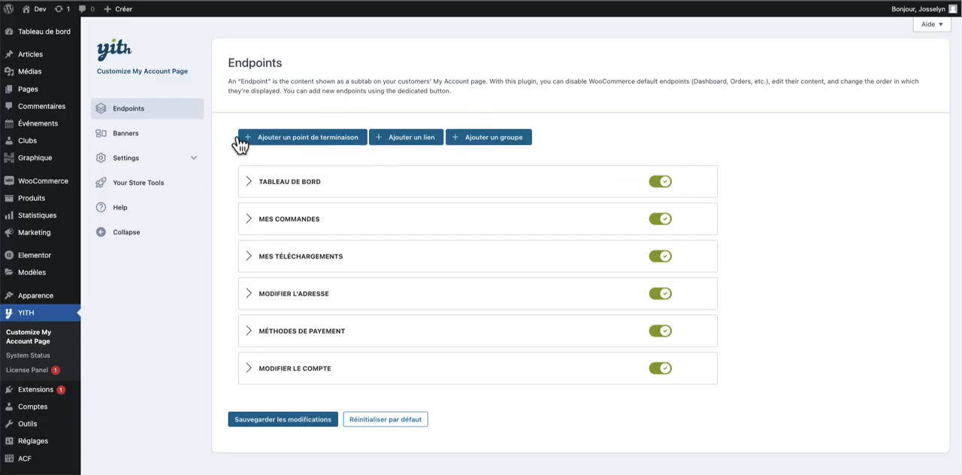
left_click(182, 159)
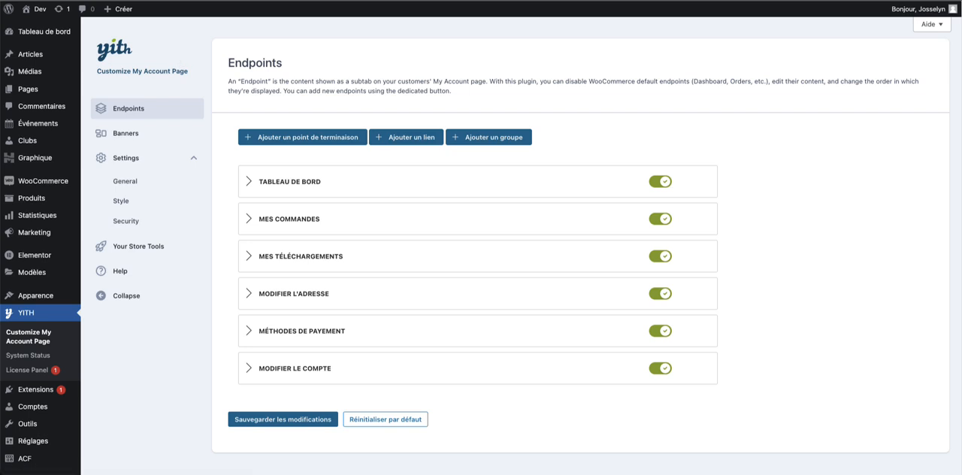
left_click(133, 204)
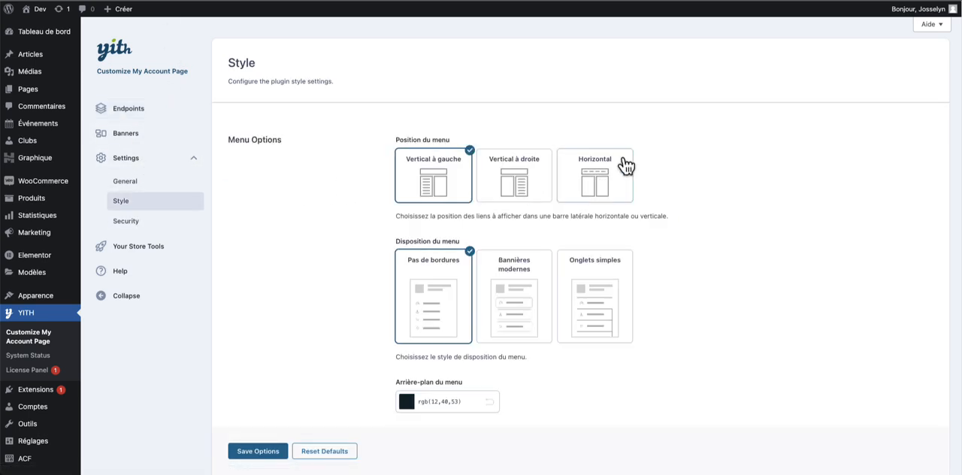
- Try the Horizontal menu position on the account page and restore the position to Vertical à gauche
scroll(620, 185, "down", 1)
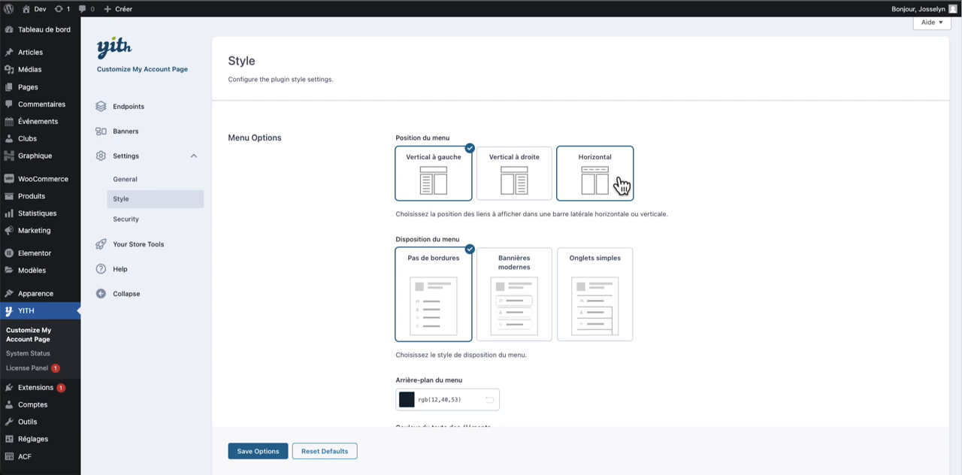
left_click(586, 188)
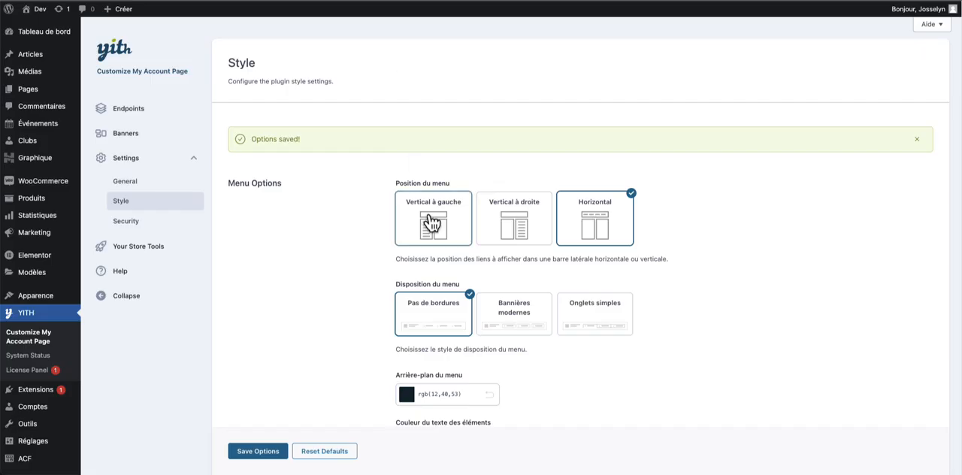
left_click(427, 238)
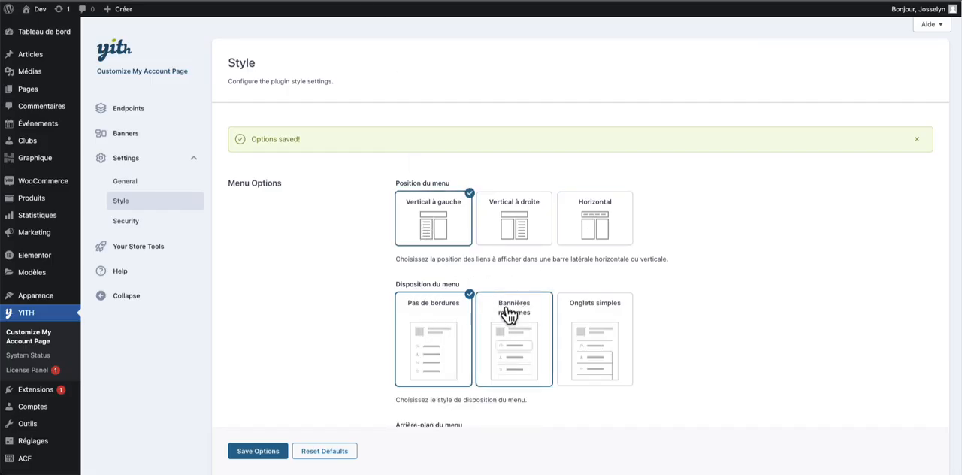
- Set the menu layout to Bannières modernes, save the options and review the account page
left_click(496, 333)
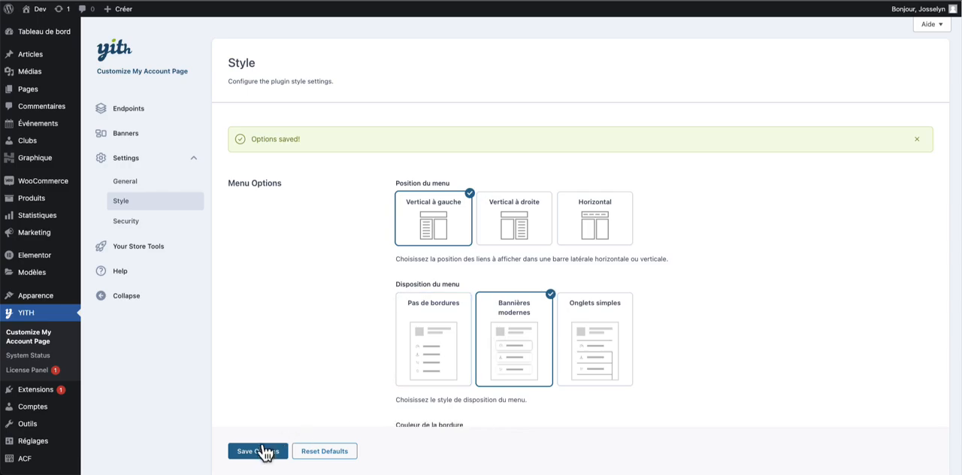
left_click(263, 451)
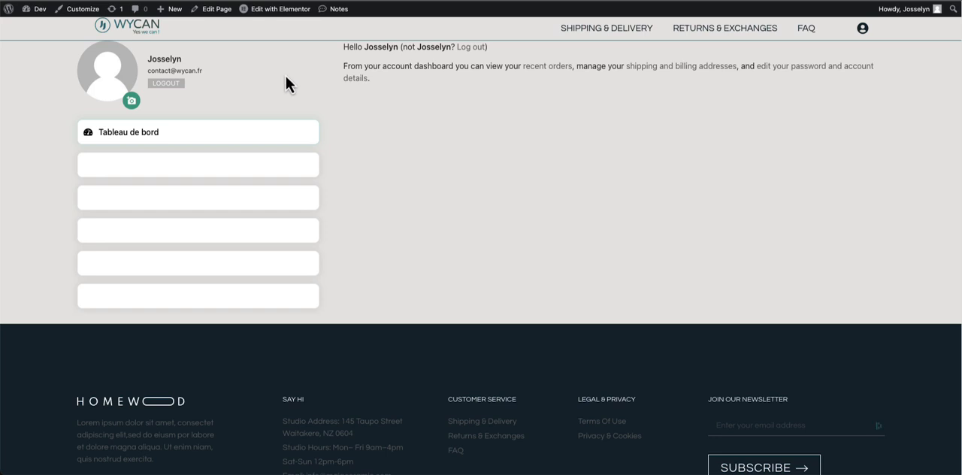
scroll(383, 104, "down", 1)
scroll(464, 130, "up", 1)
left_click_drag(369, 138, 377, 110)
left_click(347, 92)
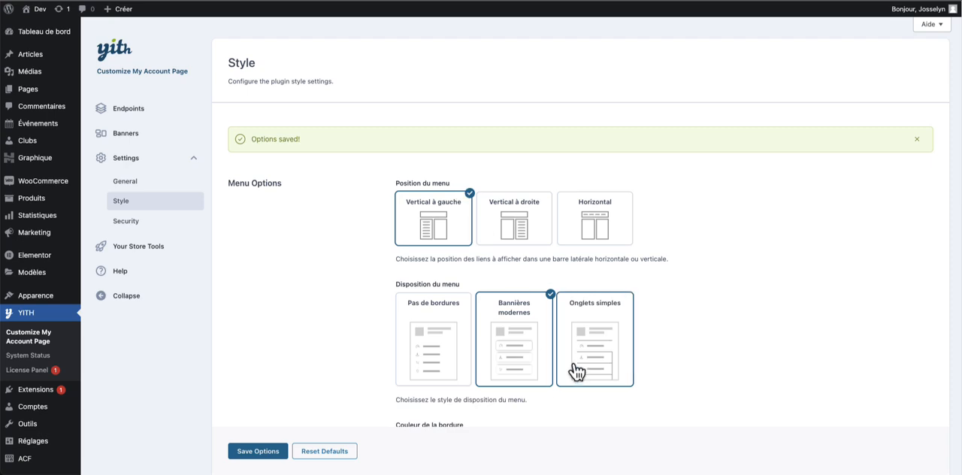
- Set the menu layout to Onglets simples, save the options and preview the account page
scroll(575, 369, "down", 1)
left_click(445, 281)
left_click(584, 285)
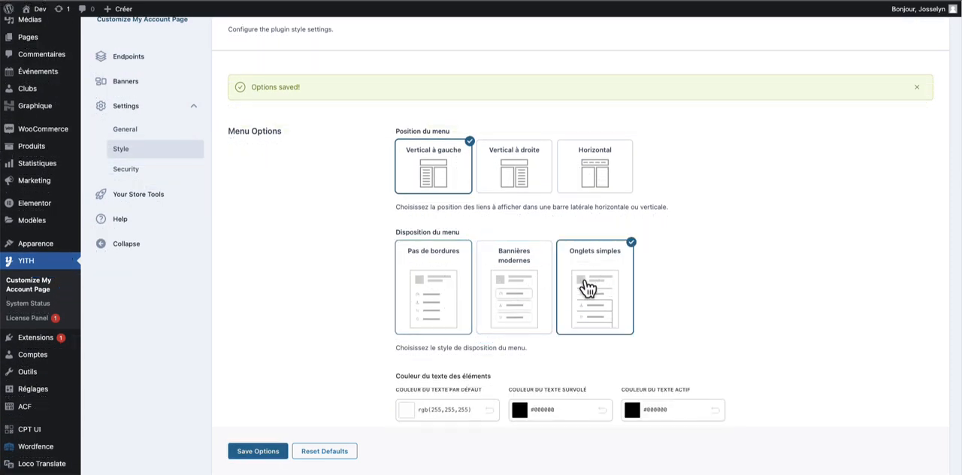
left_click(277, 454)
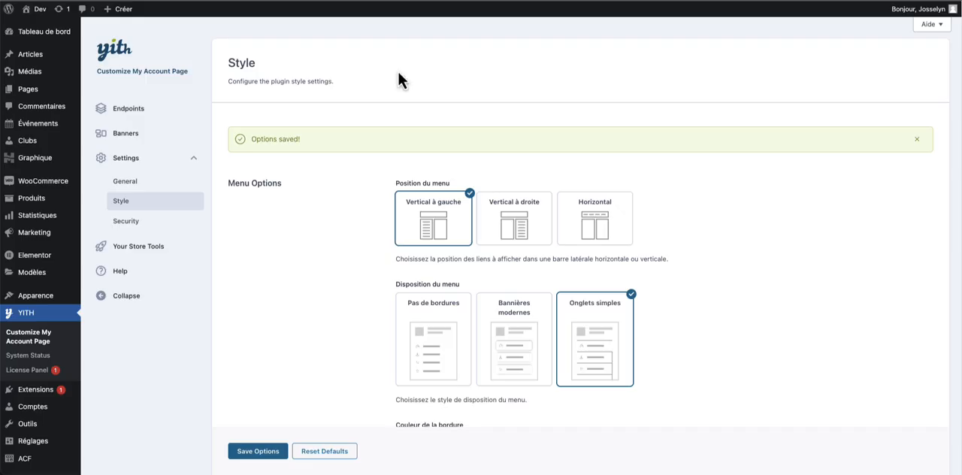
scroll(539, 344, "down", 5)
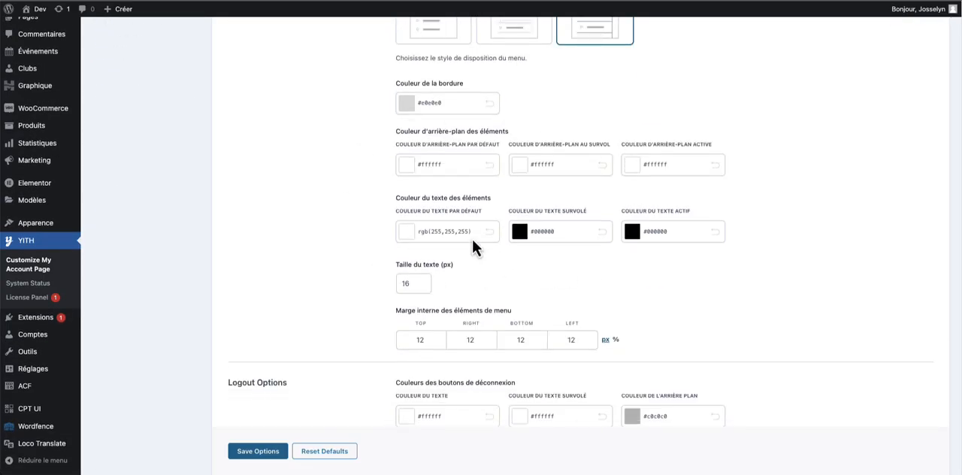
- Set the menu layout back to Pas de bordures, save the options and check the account page's menu
scroll(502, 170, "up", 3)
left_click(444, 100)
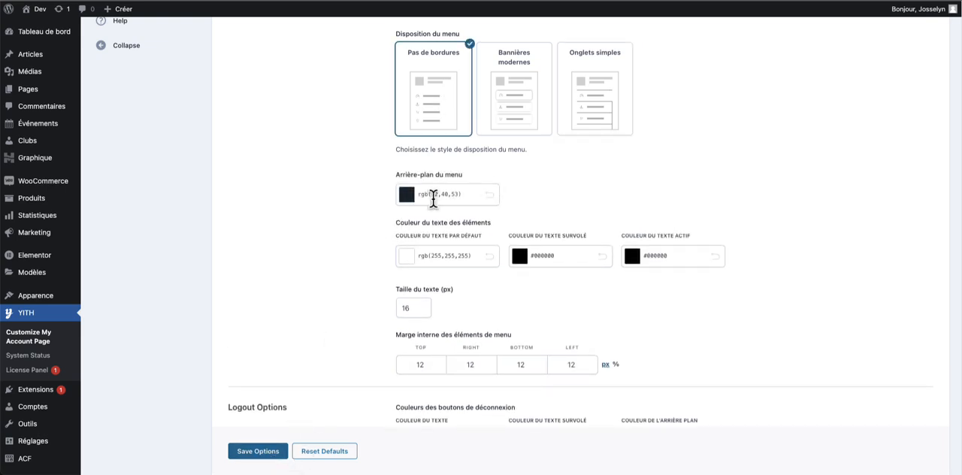
left_click(252, 451)
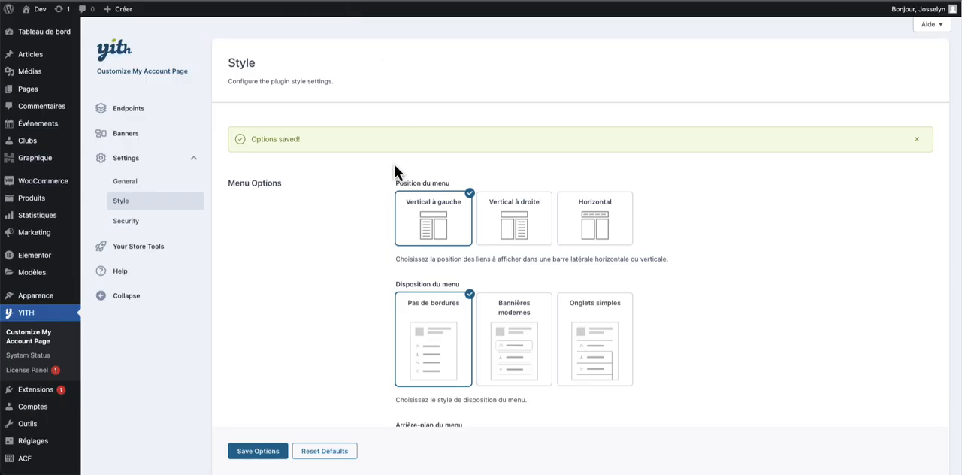
scroll(406, 185, "down", 5)
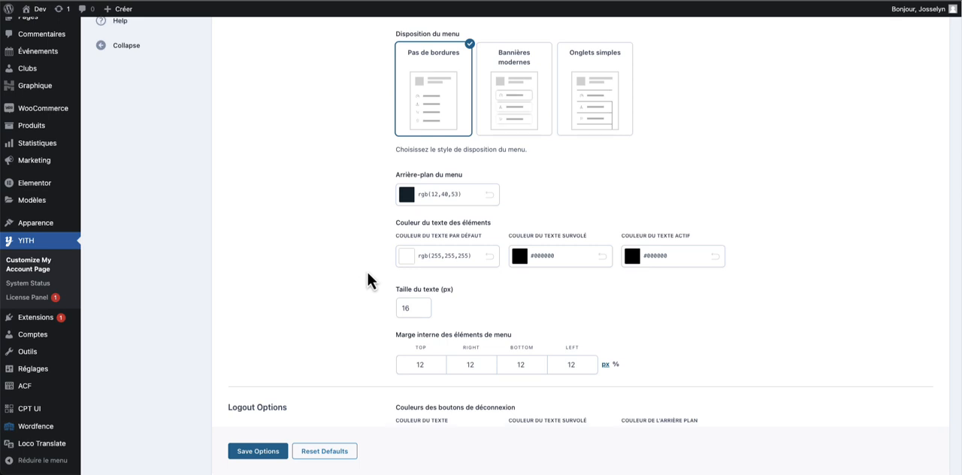
scroll(369, 281, "down", 3)
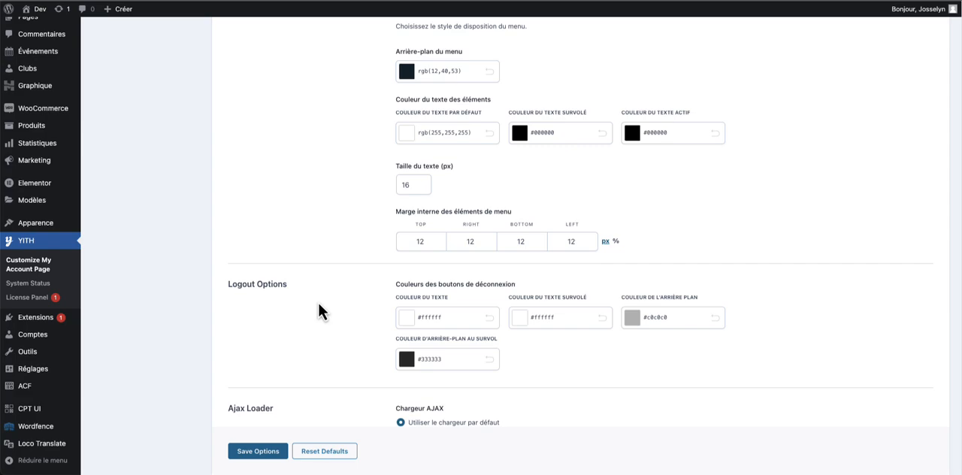
scroll(320, 309, "down", 1)
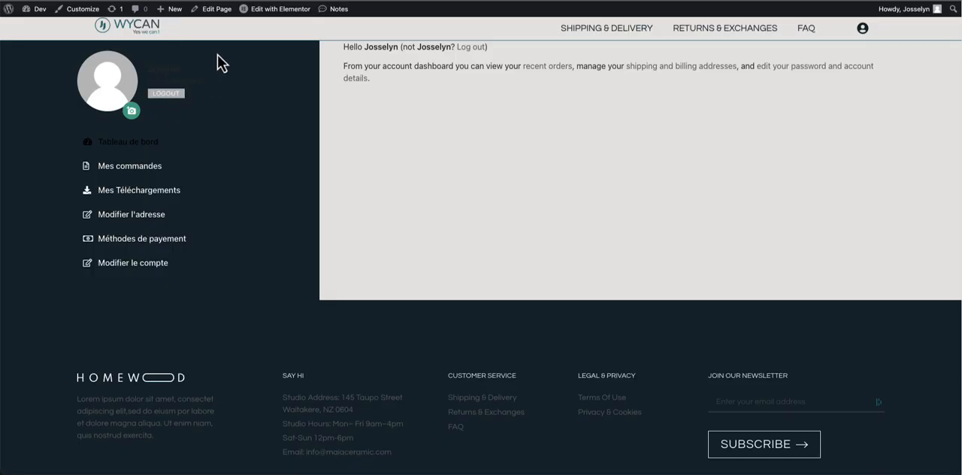
- Set the logout button's background to rgb(255,255,255) and its default and hovered text to rgb(12,40,53), and save the options
scroll(217, 60, "down", 1)
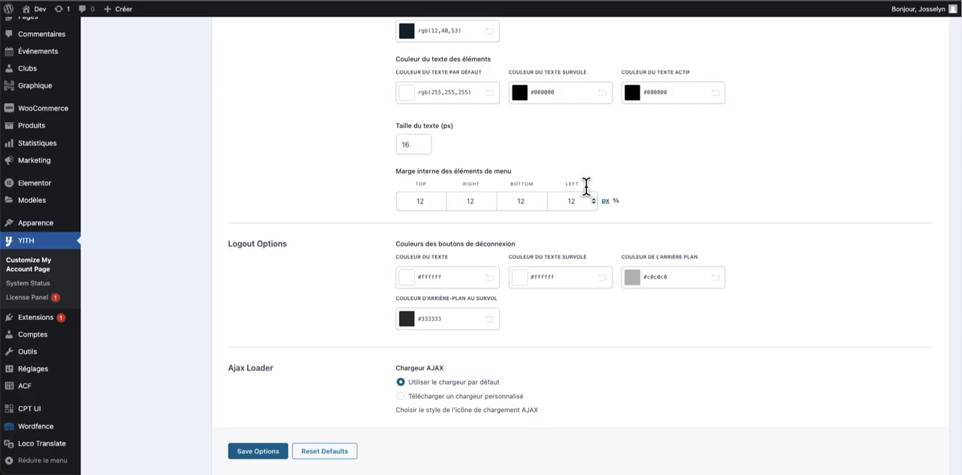
left_click(638, 279)
left_click_drag(666, 312, 620, 295)
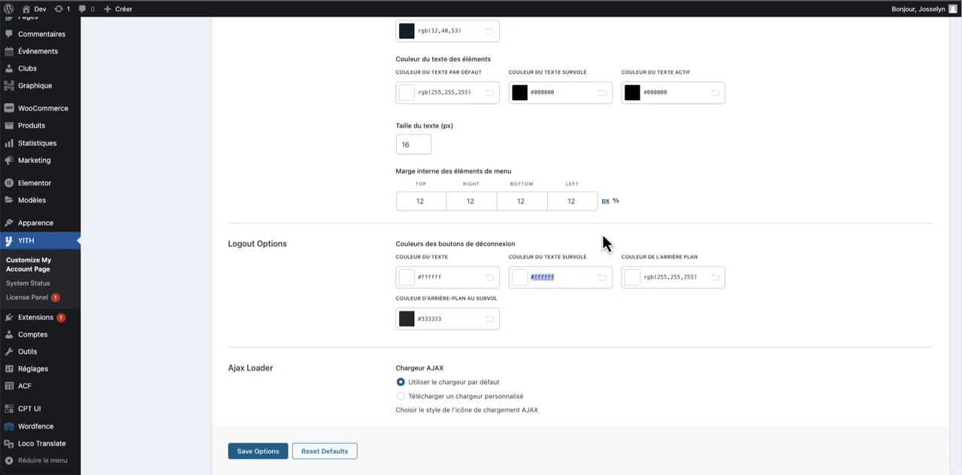
type("rgb(12,40,53)")
triple_click(462, 277)
type("rgb(12,40,53)")
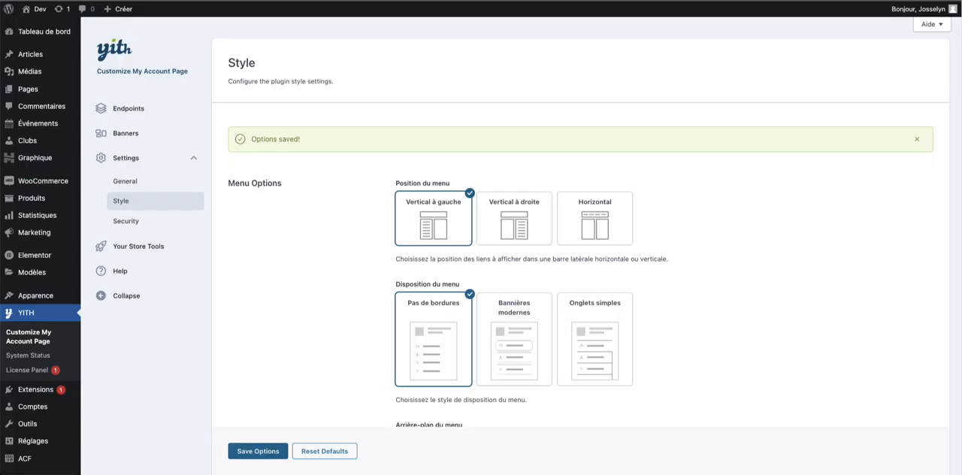
- Set the logout button's hovered background to rgb(12,40,53) and hovered text to rgb(255,255,255), save the options and check the account page
scroll(690, 270, "down", 15)
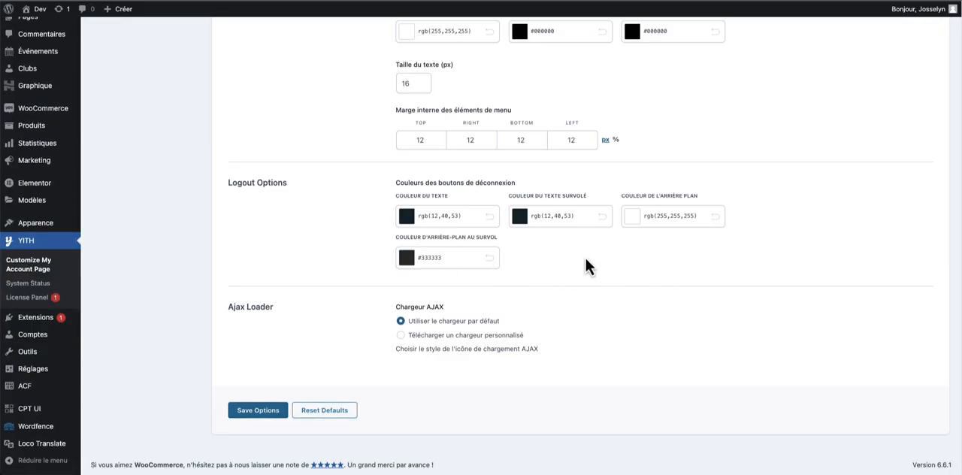
key("ctrl+a")
type("rgb(12,40,53)")
left_click(573, 217)
left_click(528, 216)
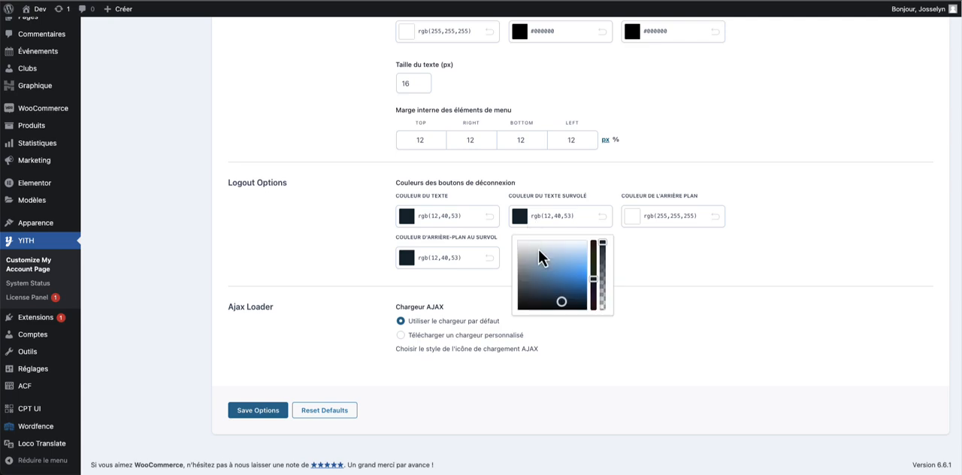
left_click(519, 240)
left_click(313, 255)
left_click(249, 411)
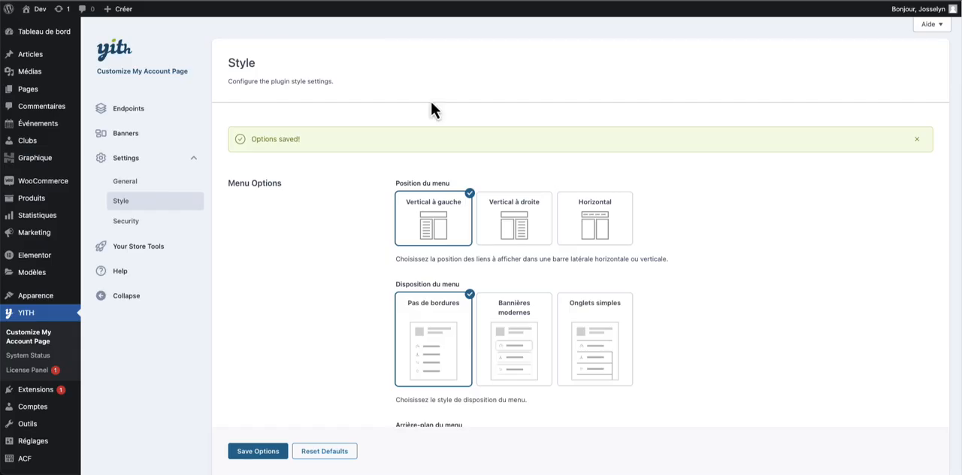
scroll(481, 225, "down", 10)
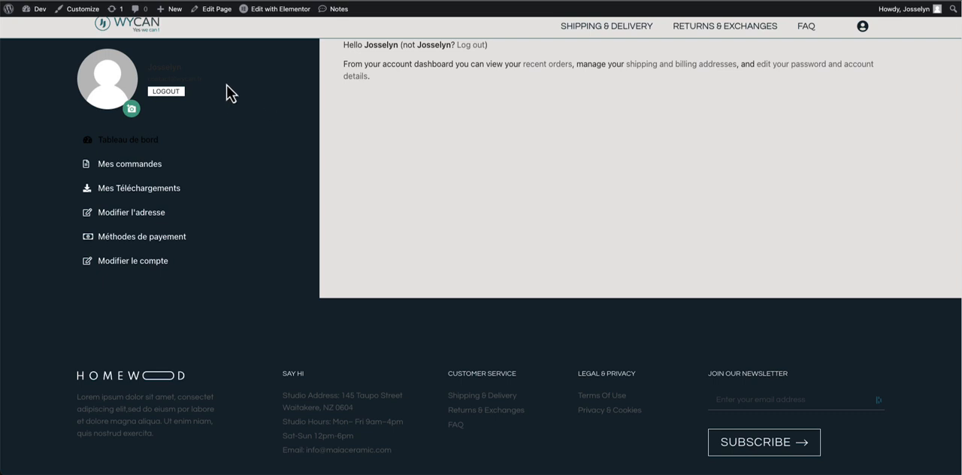
left_click_drag(148, 65, 218, 89)
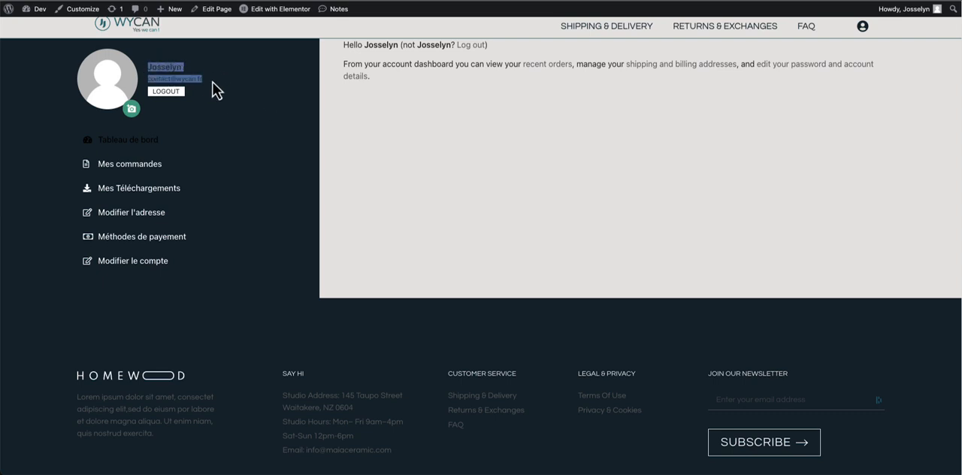
left_click(213, 82)
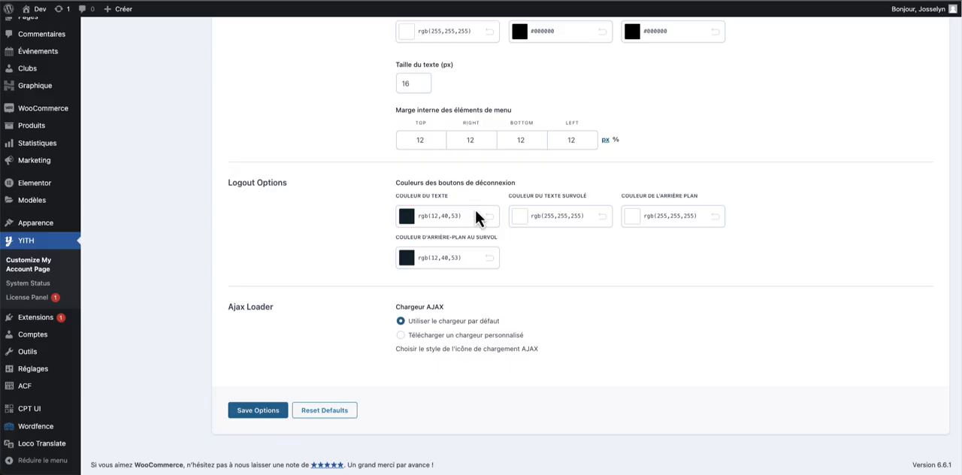
- Set the menu items' hovered and active text colours to rgb(188,188,188), save the options and refresh the account page
scroll(475, 216, "up", 2)
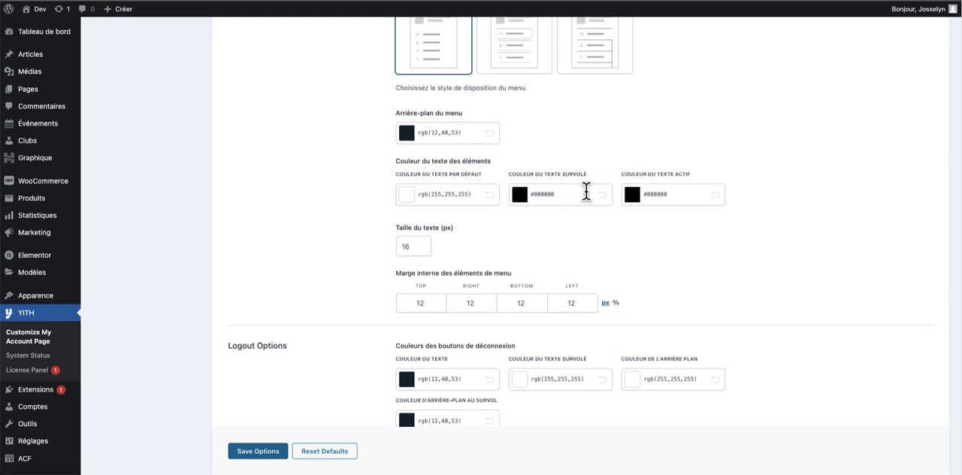
left_click(520, 196)
left_click_drag(524, 226, 499, 238)
triple_click(559, 194)
key("super+c")
triple_click(656, 194)
key("super+v")
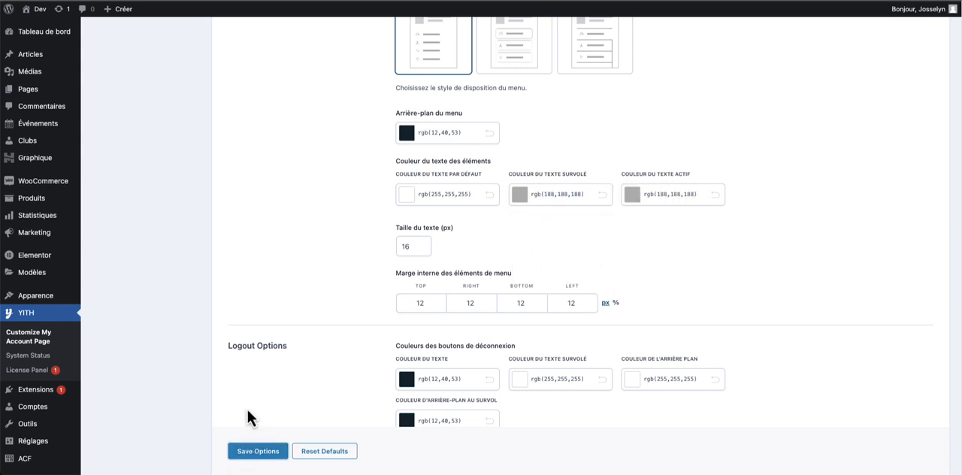
left_click(258, 451)
left_click(197, 1)
key("super+r")
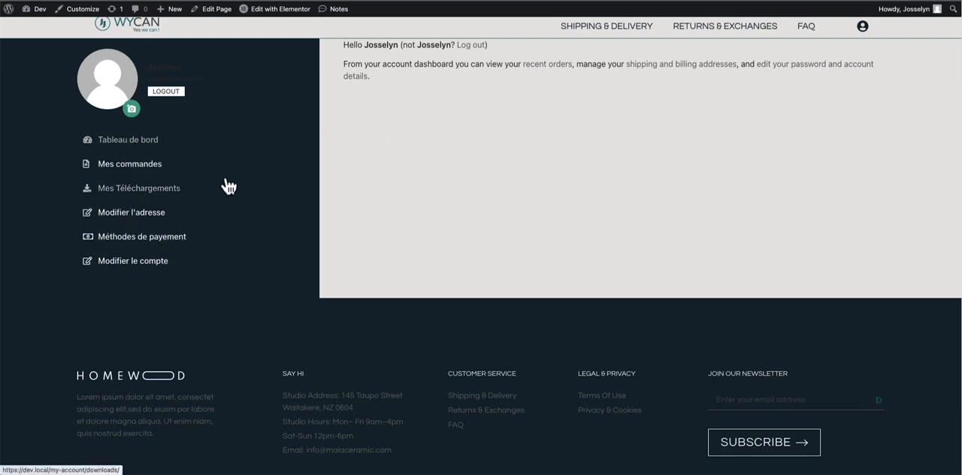
scroll(226, 181, "up", 1)
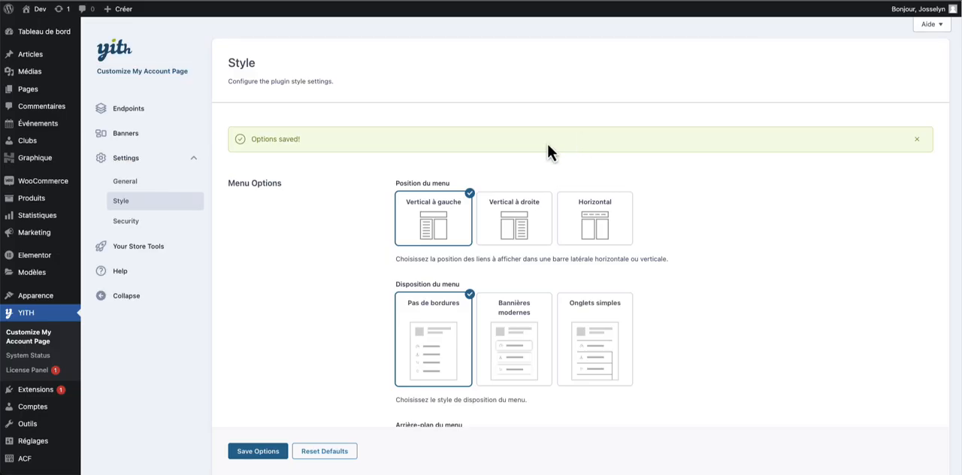
- Look through the plugin's Style and General settings for further display options
scroll(547, 143, "down", 10)
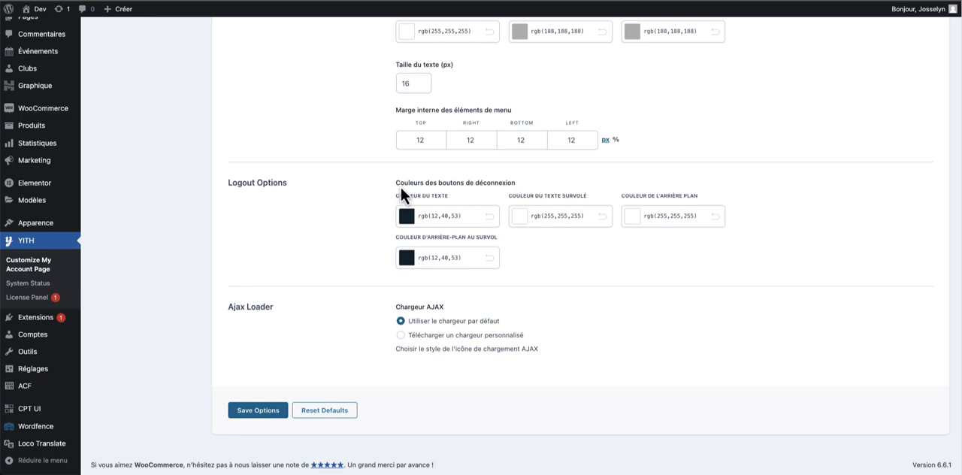
scroll(400, 186, "up", 10)
left_click(148, 185)
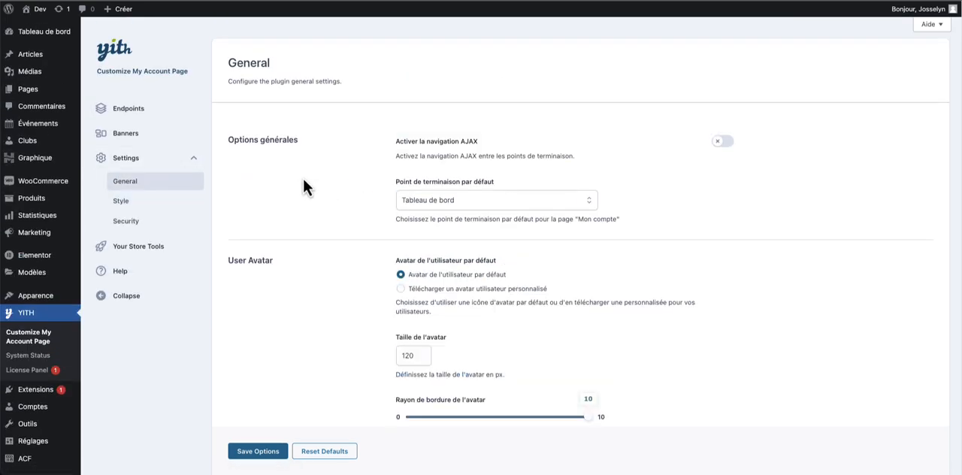
scroll(306, 177, "down", 2)
scroll(348, 155, "up", 2)
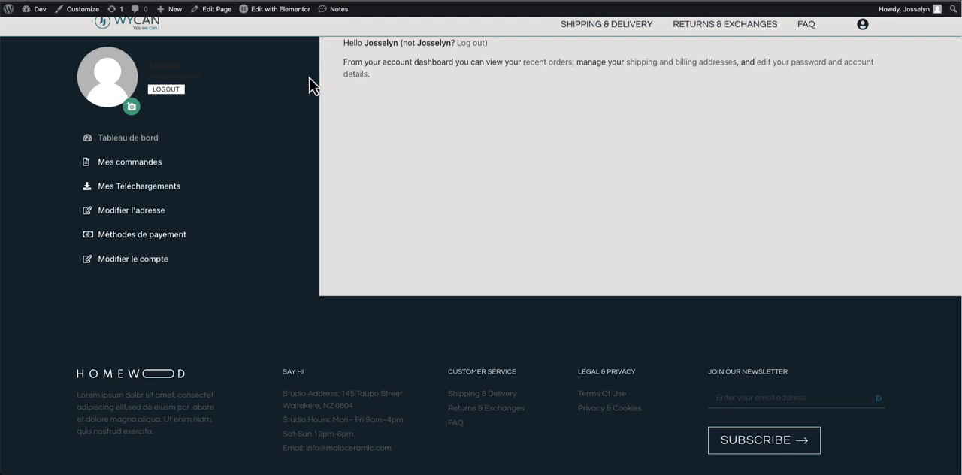
- Inspect the account page's content area and select the woocommerce-MyAccount-content div in the page source
right_click(391, 64)
left_click(352, 101)
right_click(382, 221)
left_click(418, 398)
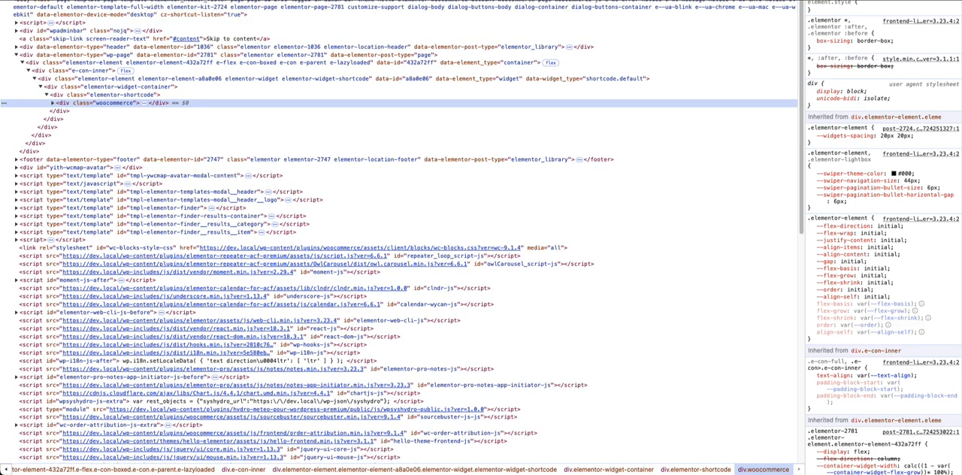
left_click(948, 1)
left_click(935, 0)
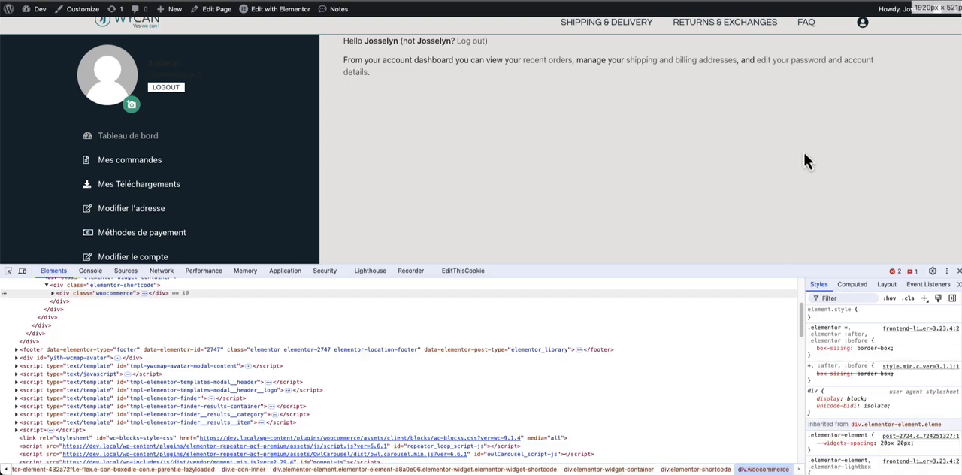
left_click(9, 272)
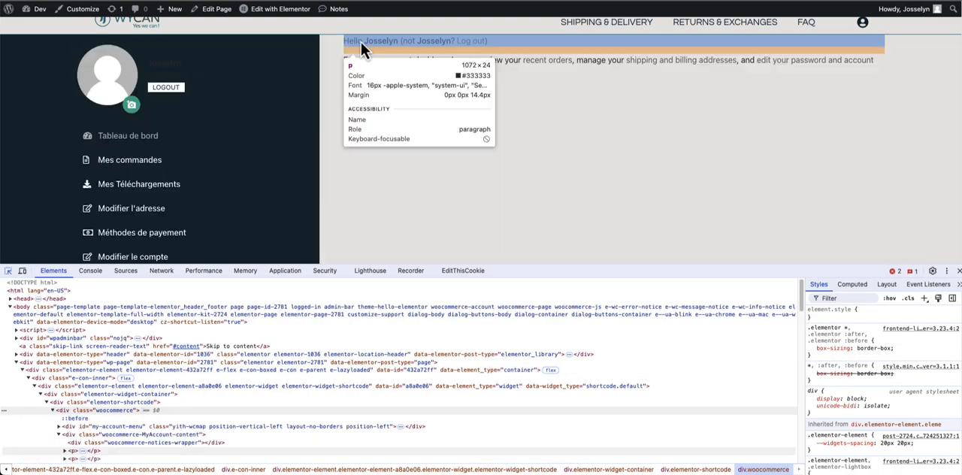
left_click(361, 43)
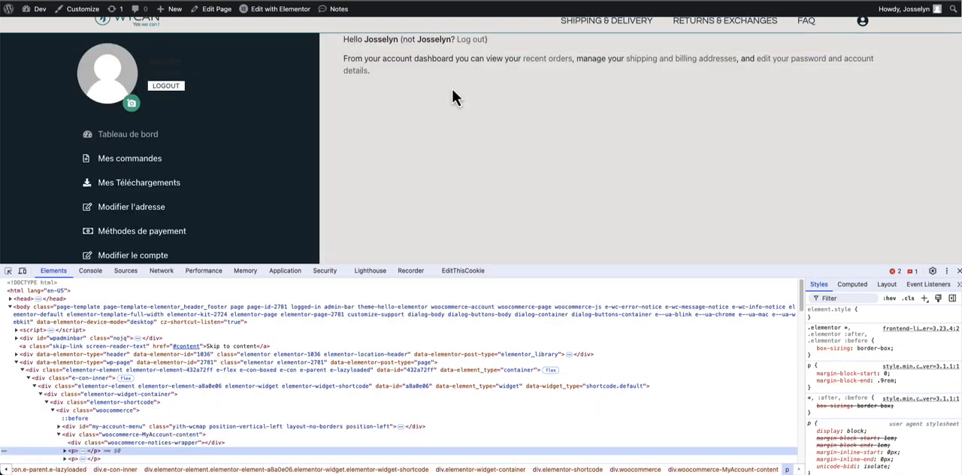
left_click(188, 435)
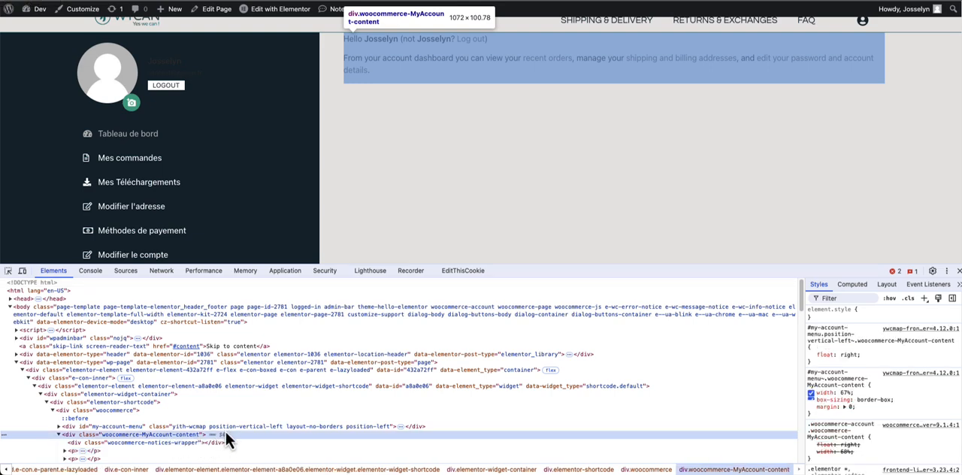
- Add a .woocommerce-MyAccount-content style rule with padding-top: 50px !important in the inspector and copy it
left_click(922, 304)
key("Return")
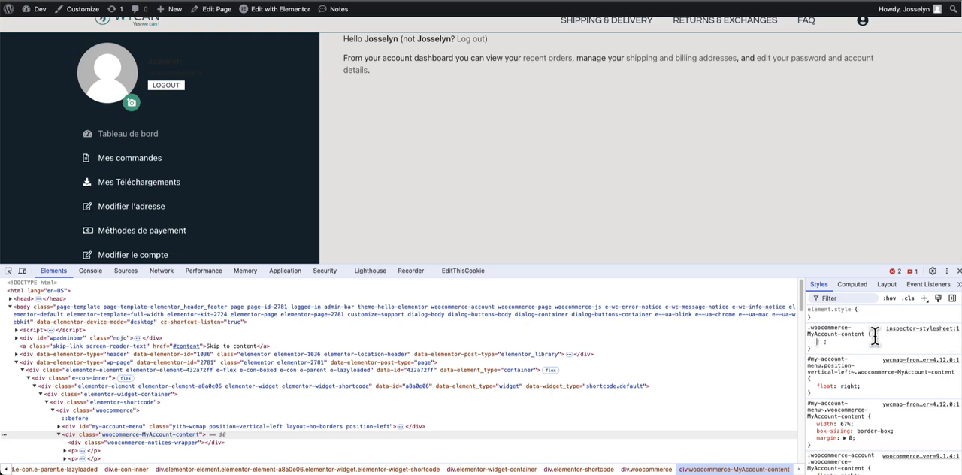
type("padding-top")
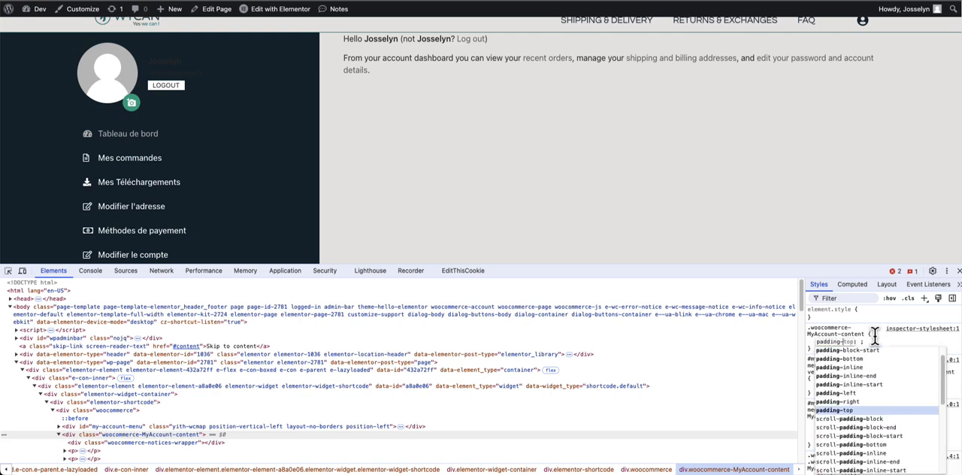
key("Return")
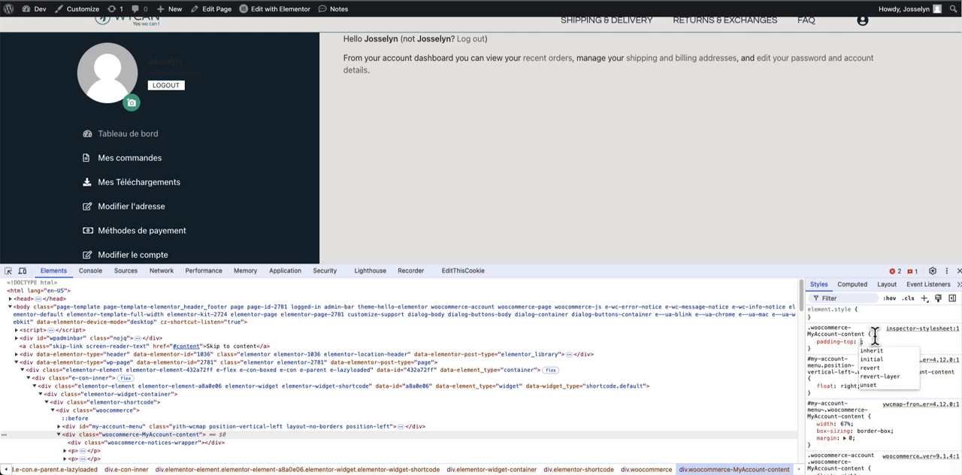
type("50")
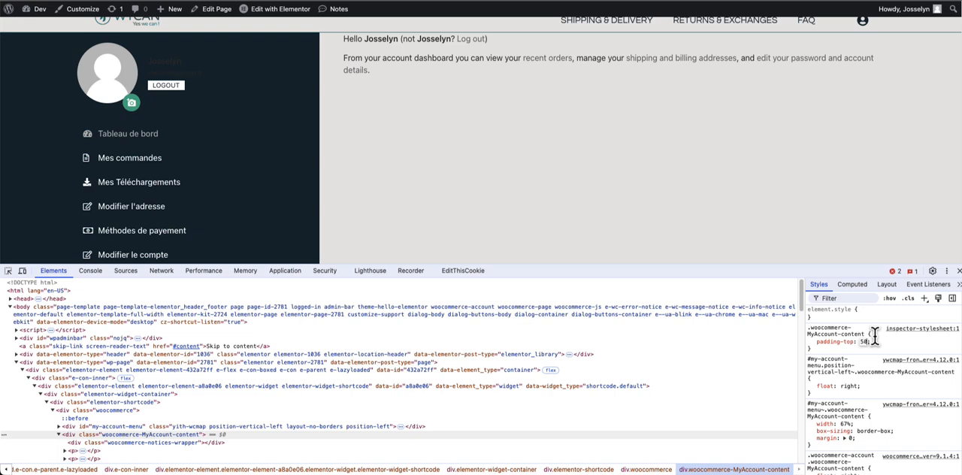
type("px")
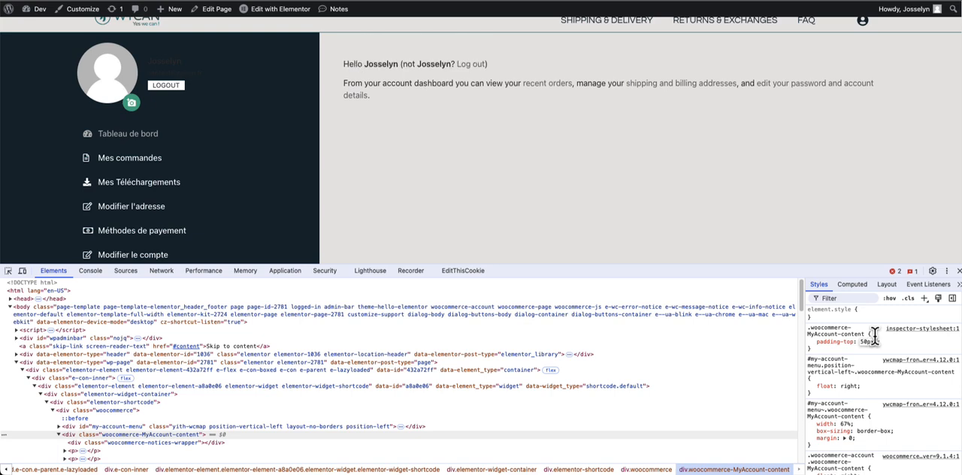
type(" !important")
key("Return")
left_click_drag(855, 353, 806, 331)
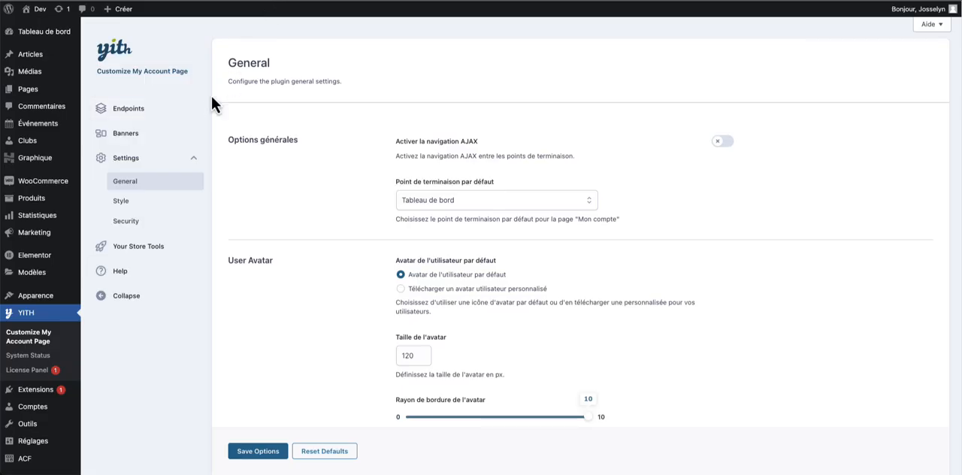
- Append the copied .woocommerce-MyAccount-content rule to the child theme's style.css, update the file and check the reloaded account page
mouse_move(30, 304)
left_click(120, 387)
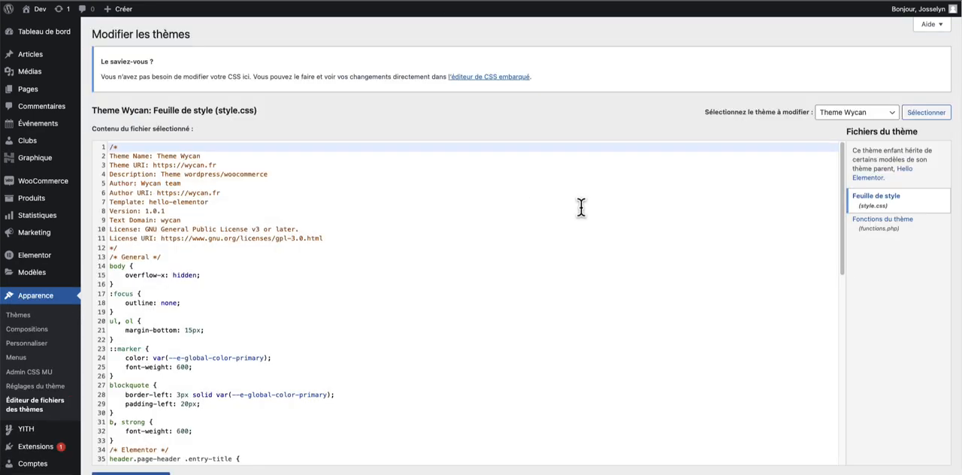
scroll(581, 208, "down", 8)
left_click(254, 329)
key("super+v")
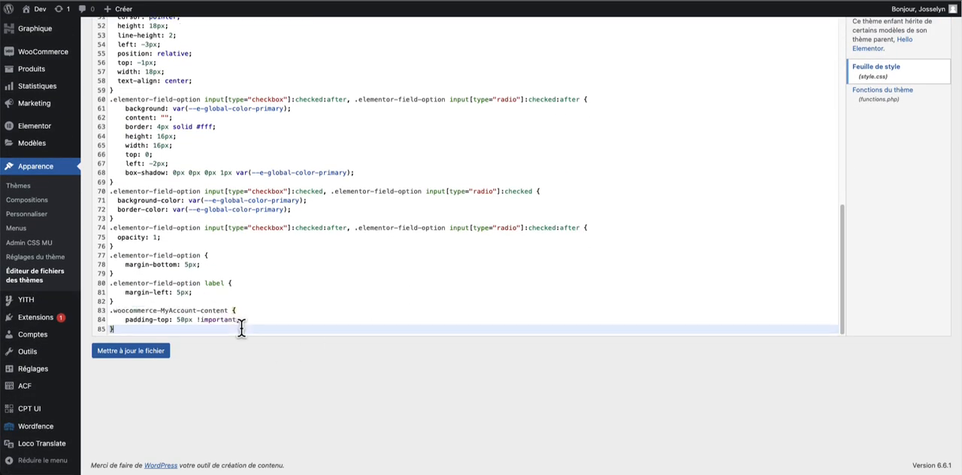
left_click(154, 352)
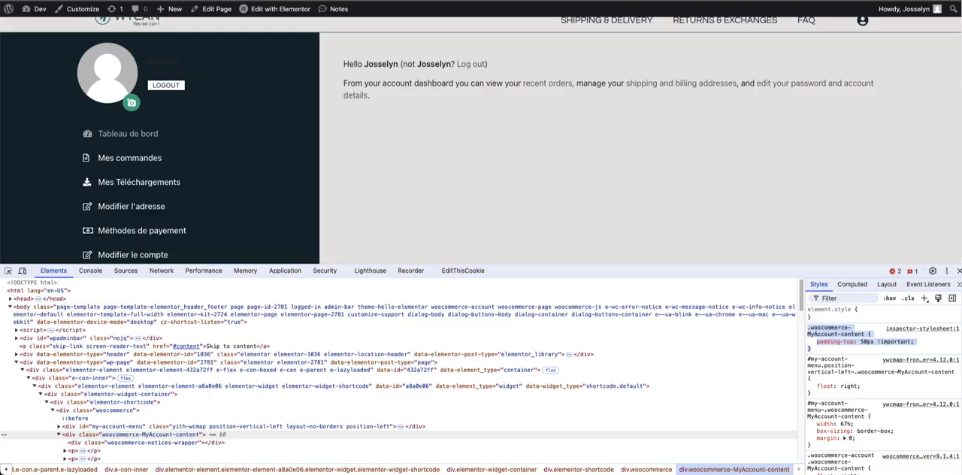
key("super+r")
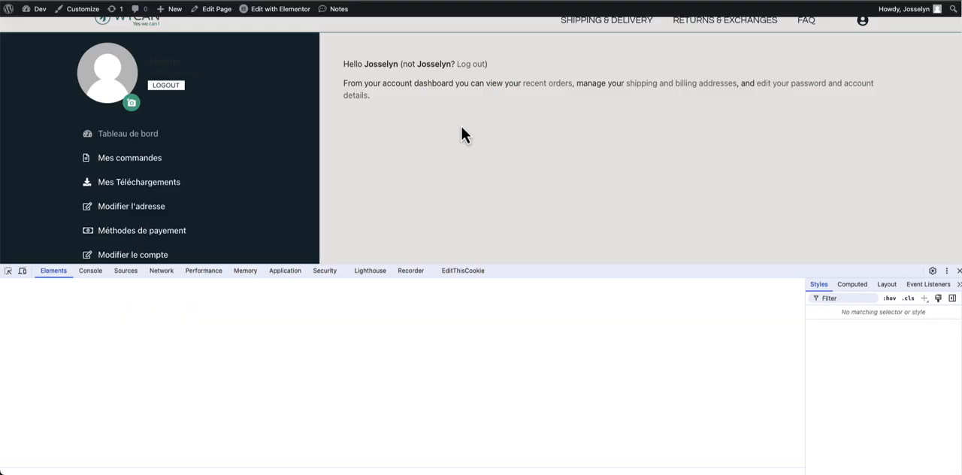
left_click(959, 271)
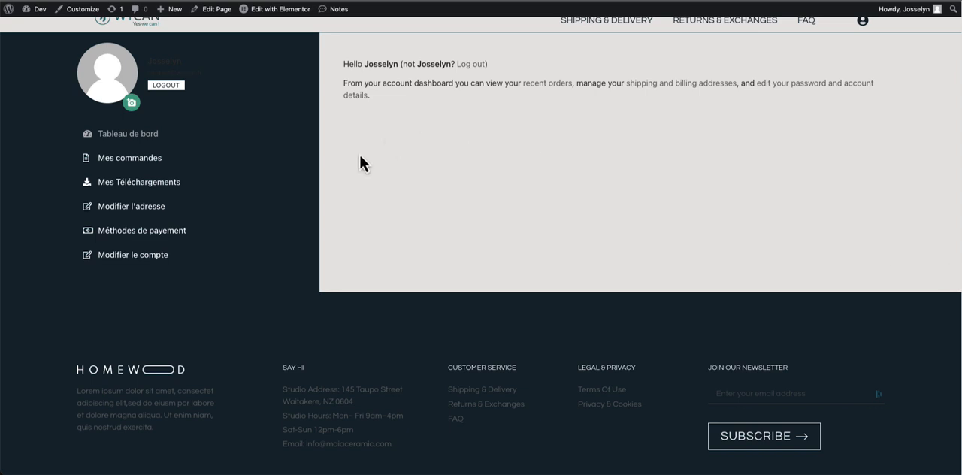
scroll(362, 164, "up", 1)
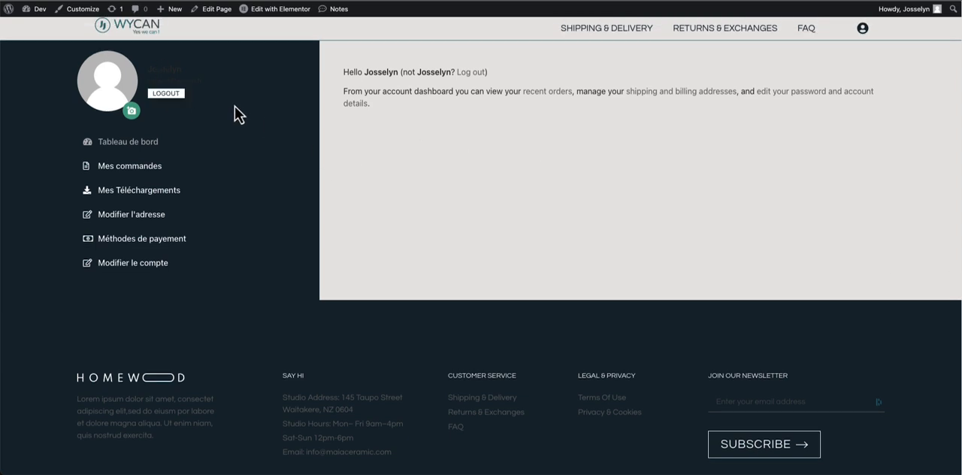
scroll(184, 62, "down", 1)
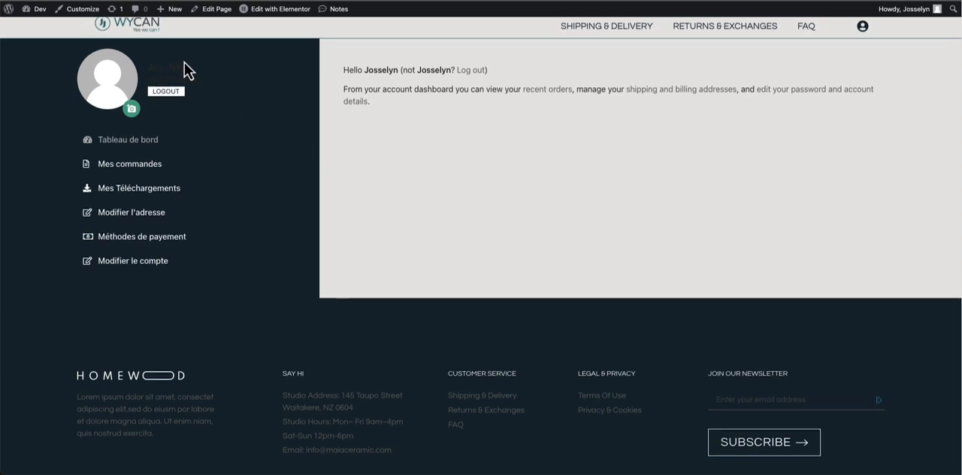
- Inspect the profile's user name, select its parent user-info div and add a .user-info rule with color: #FFF !important
right_click(171, 69)
left_click(227, 200)
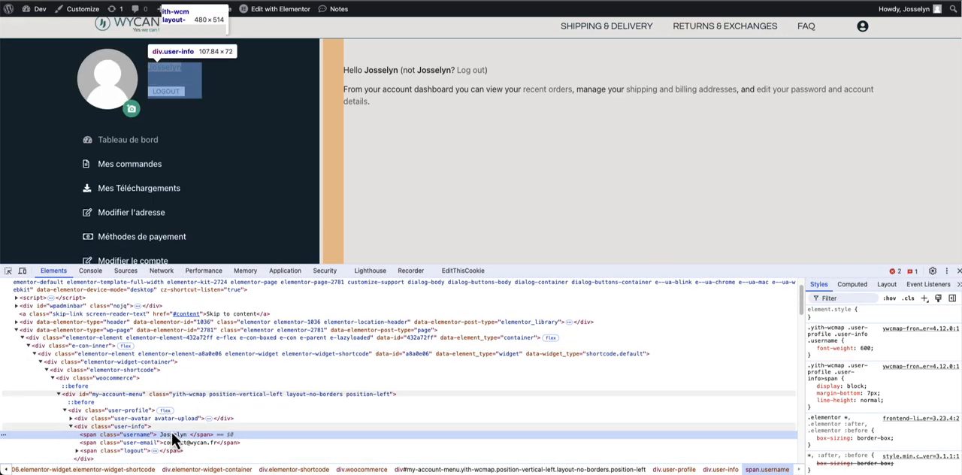
left_click(173, 426)
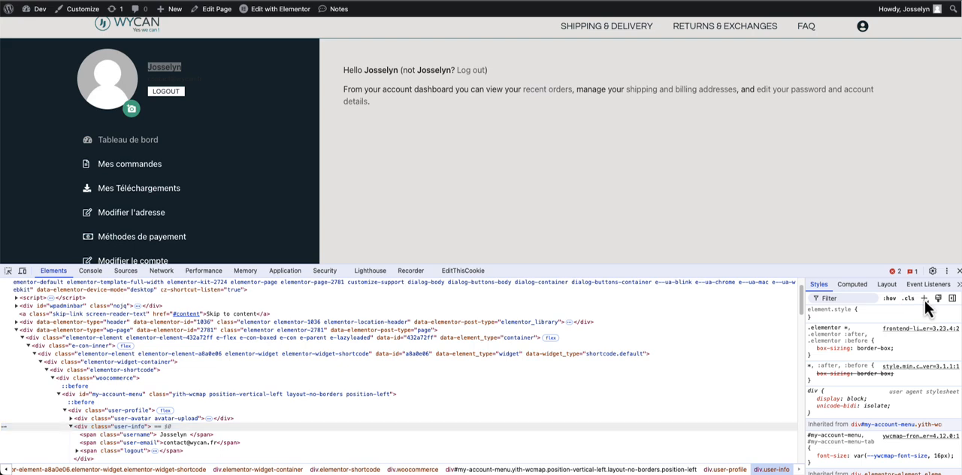
left_click(925, 299)
left_click(855, 336)
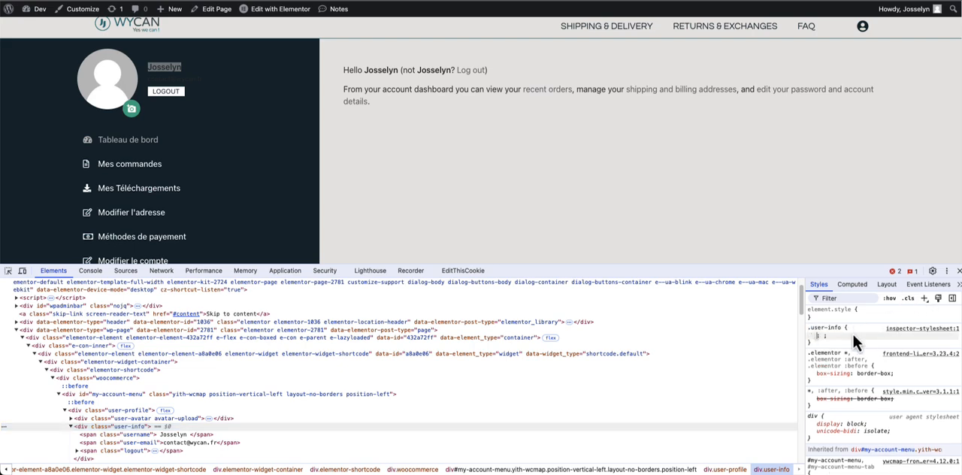
type("color:#FFF !important;")
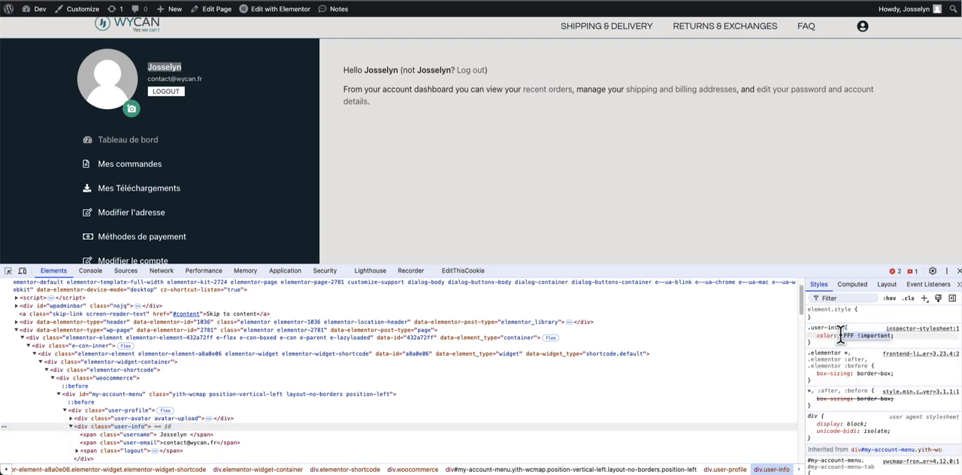
- Append the .user-info rule with color: #FFF !important to the end of the child theme's style.css and update the file
left_click(605, 255)
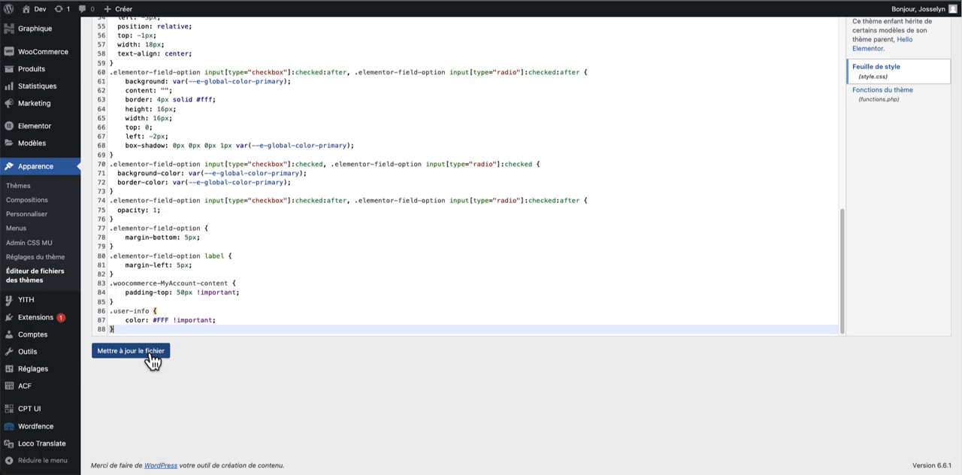
left_click(147, 353)
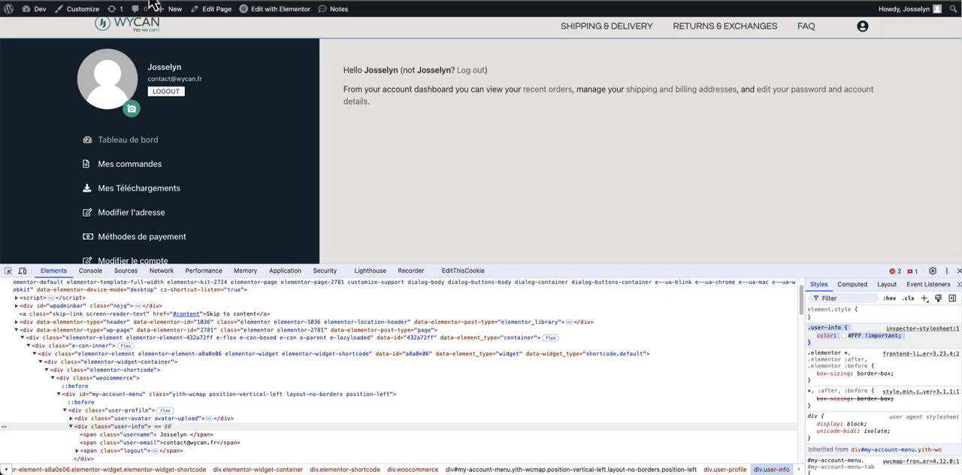
- Reload the account page to check the user-info colour and close the inspector
key("super+r")
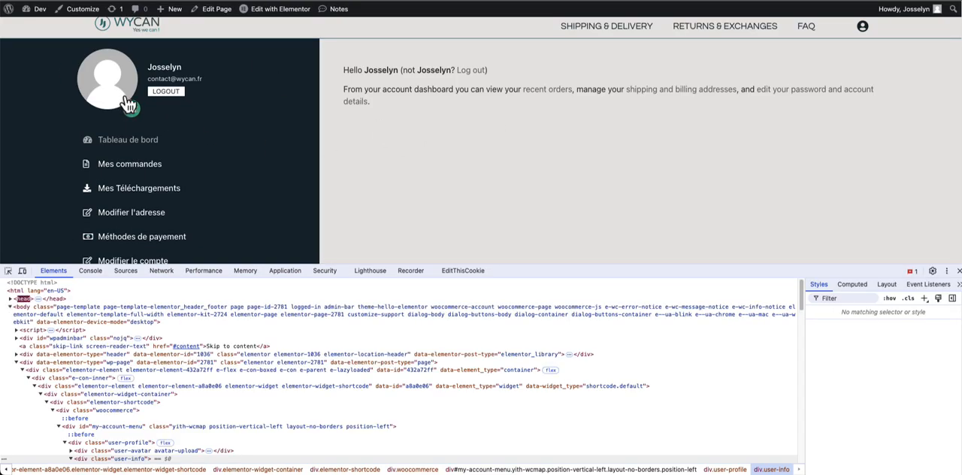
key("super+alt+i")
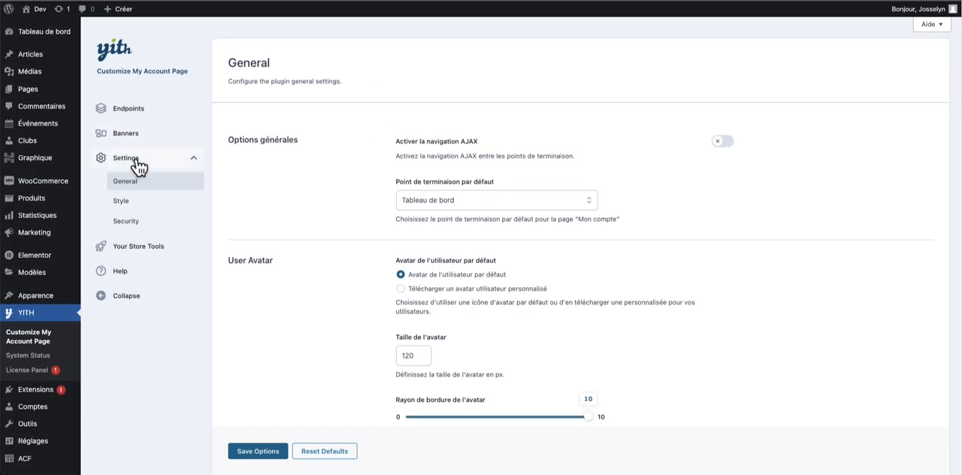
- Enable AJAX navigation between endpoints in the YITH plugin's general settings
scroll(391, 202, "down", 1)
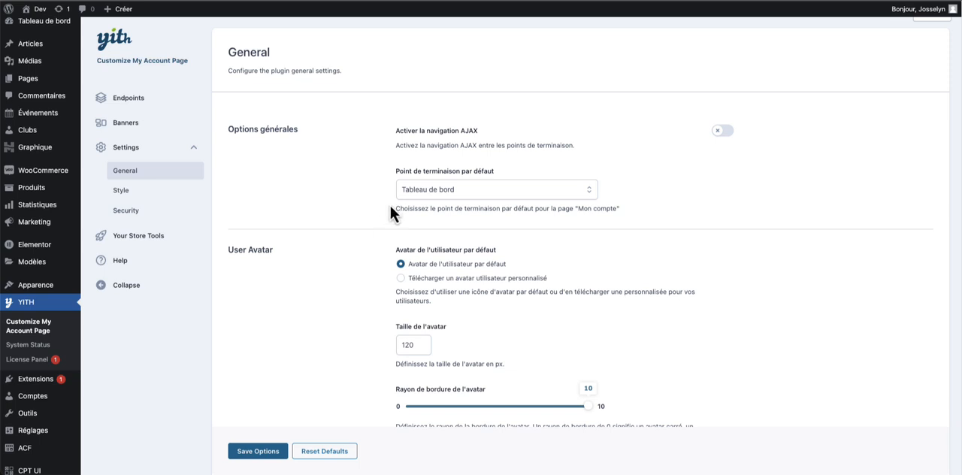
left_click_drag(390, 206, 576, 136)
left_click(720, 131)
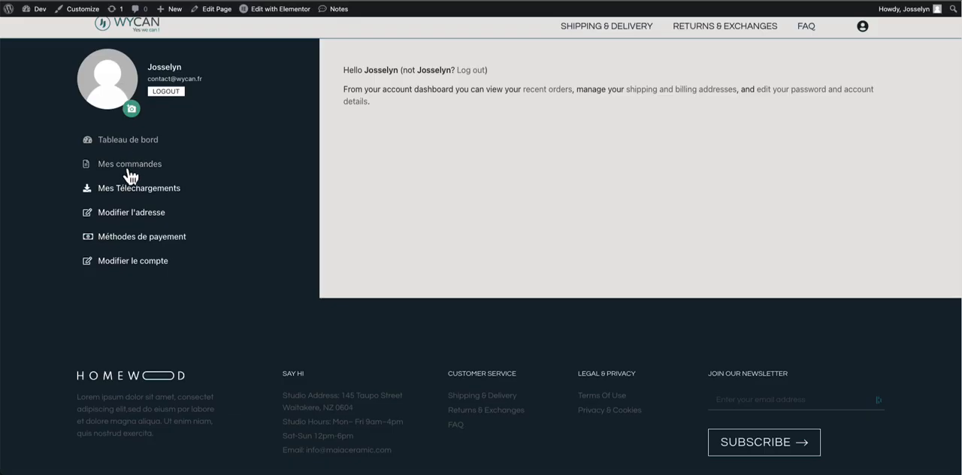
- Test the account menu's navigation by opening Mes commandes and returning to Tableau de bord
left_click(141, 167)
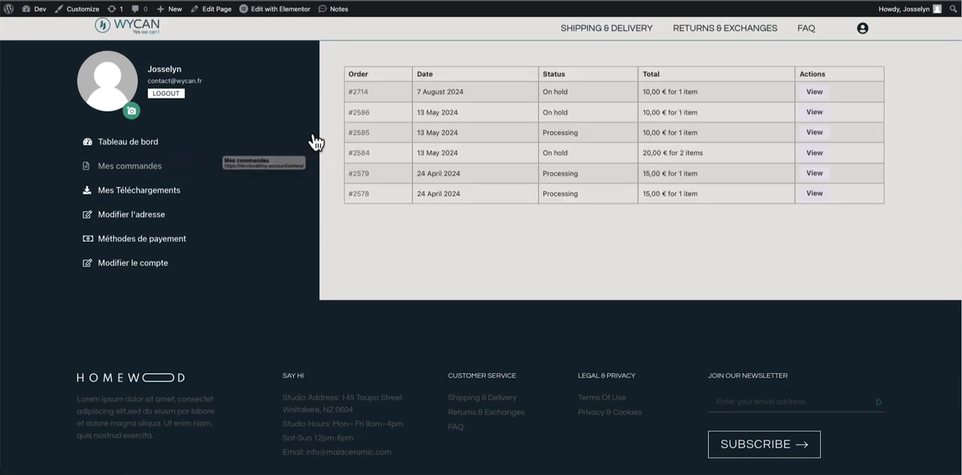
scroll(221, 143, "down", 1)
scroll(150, 113, "up", 1)
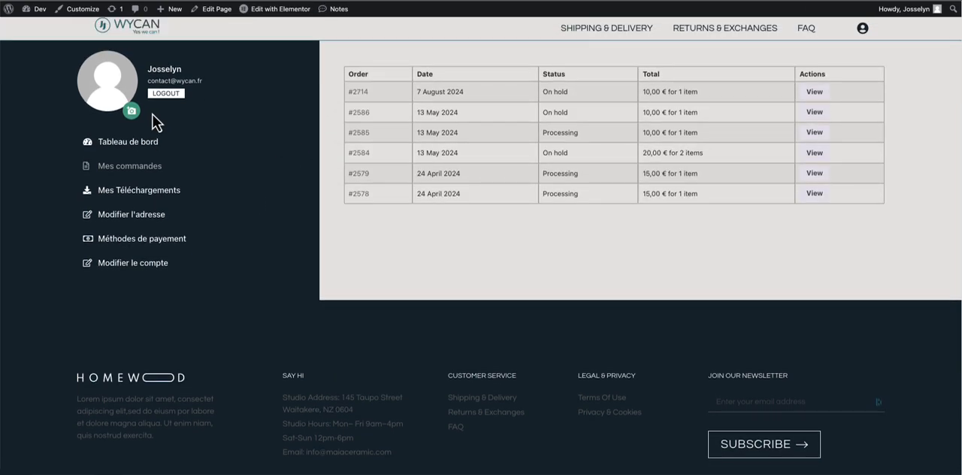
left_click(166, 142)
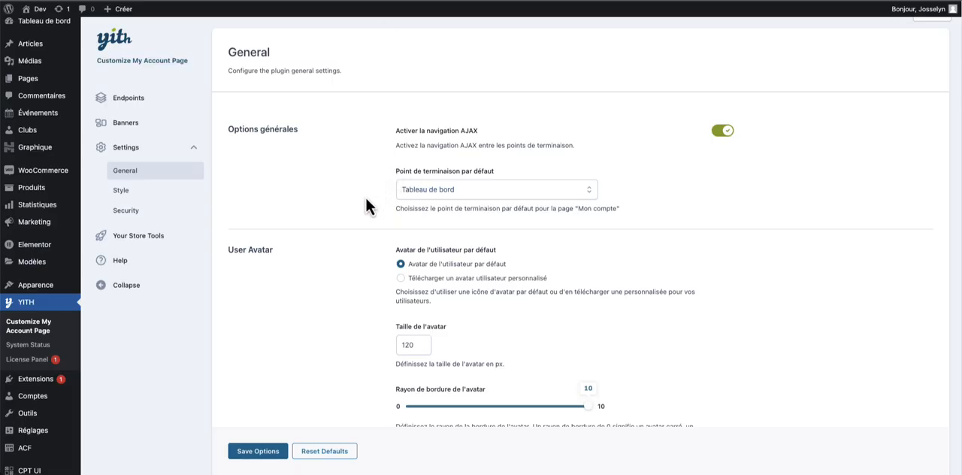
- Switch the default user avatar to the custom upload option in the plugin's general settings
scroll(525, 264, "down", 2)
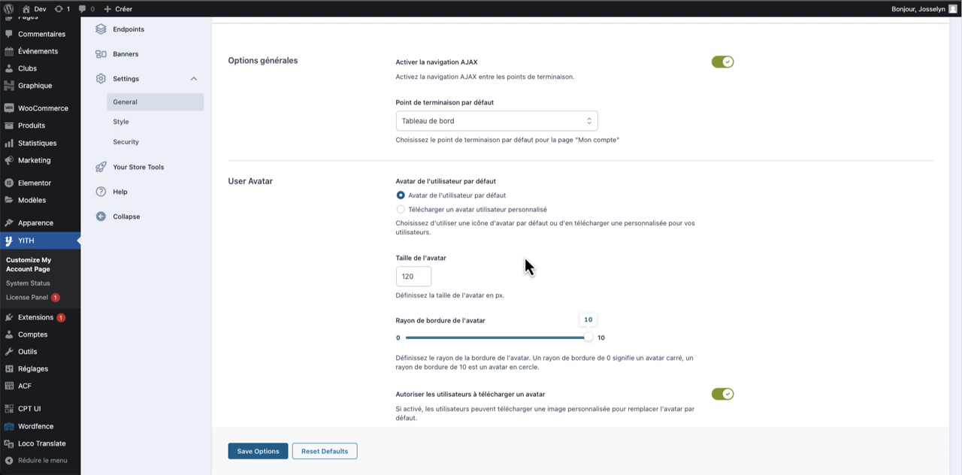
triple_click(524, 257)
left_click(485, 239)
left_click(457, 212)
scroll(499, 305, "down", 5)
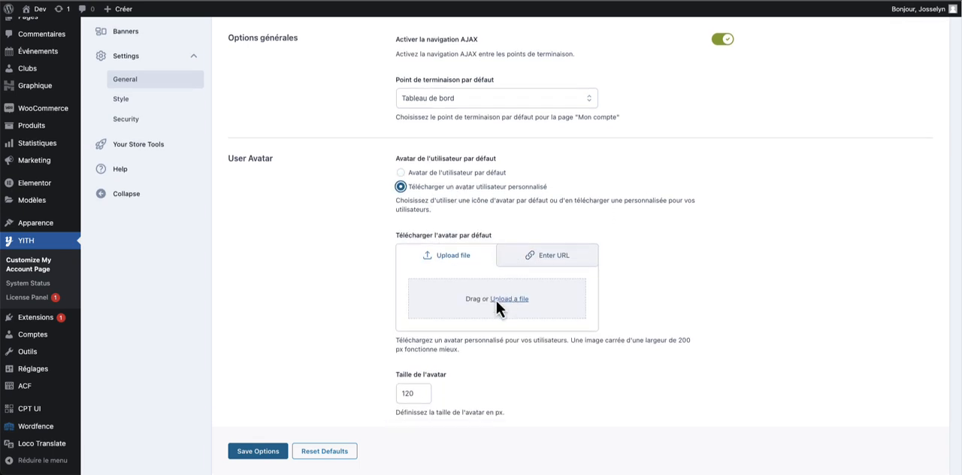
- Disable avatar uploads by users, save the options and check the profile picture on the account page
left_click_drag(580, 273, 637, 252)
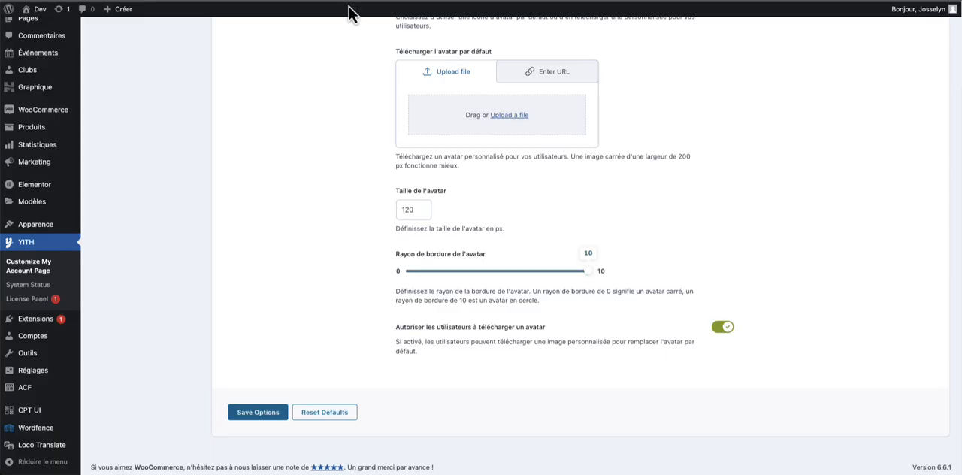
triple_click(580, 295)
scroll(572, 304, "down", 1)
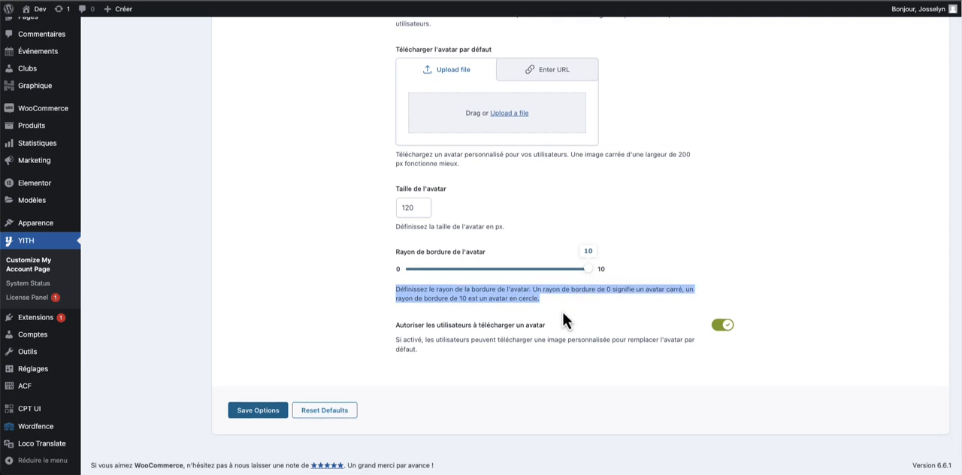
left_click(563, 311)
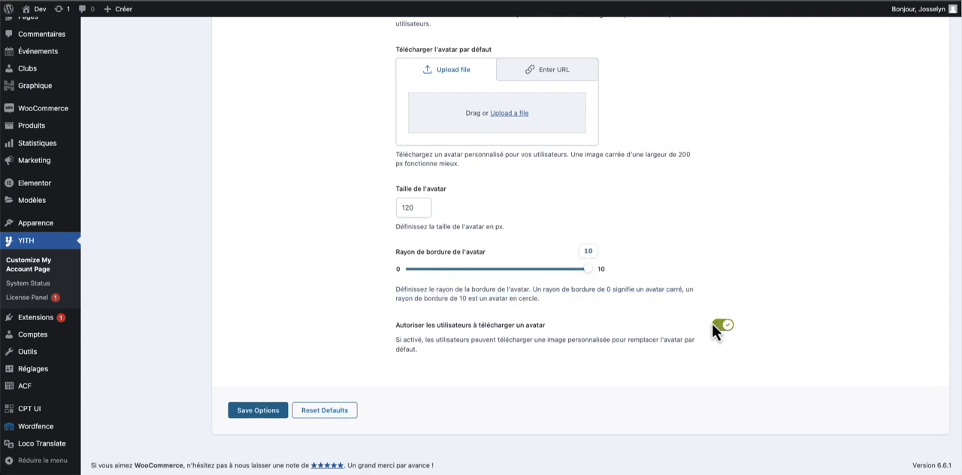
left_click(722, 331)
left_click(285, 411)
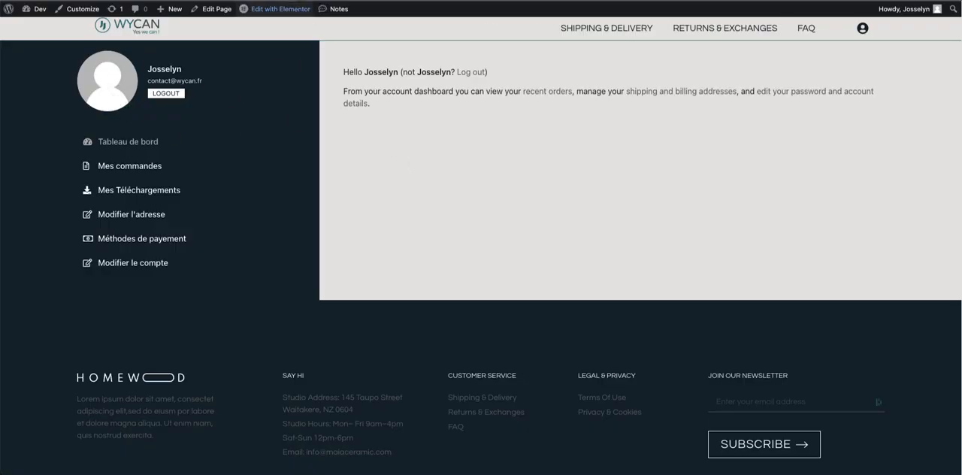
left_click_drag(128, 111, 176, 118)
left_click(245, 105)
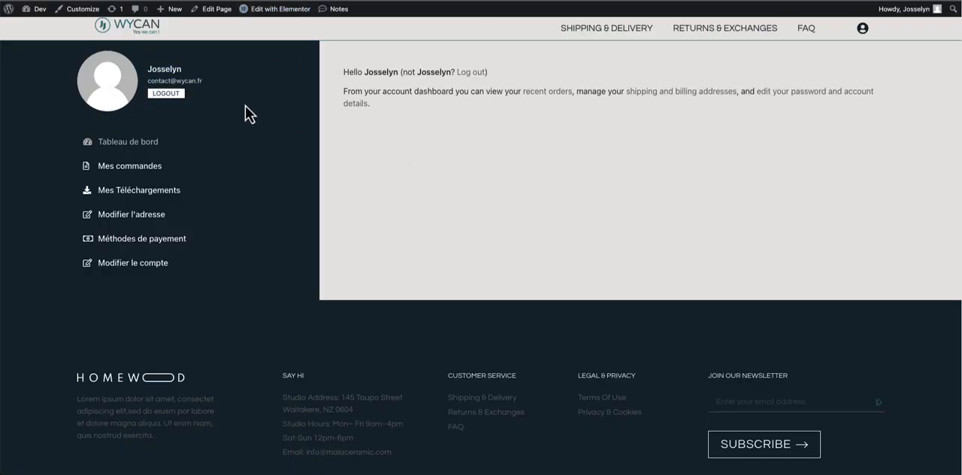
- Inspect the profile avatar, select its parent user-avatar div and add a .user-avatar rule with display: none !important
right_click(117, 77)
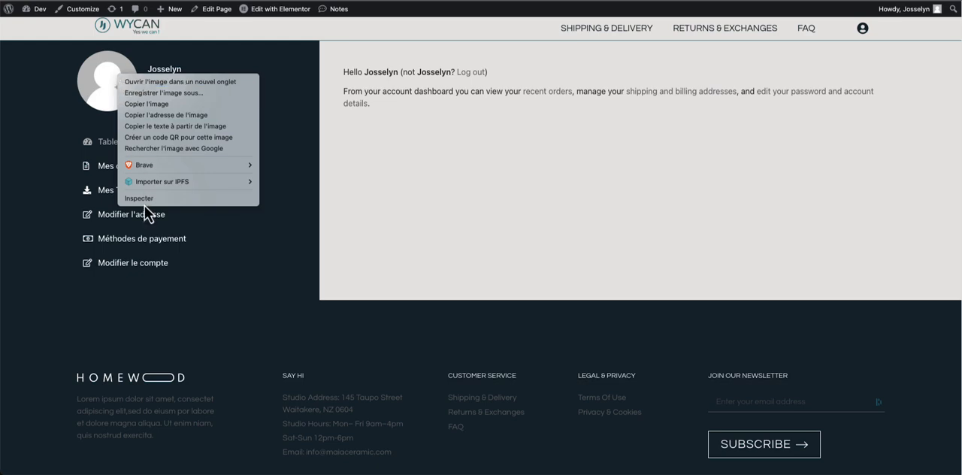
left_click(282, 182)
key("super+alt+i")
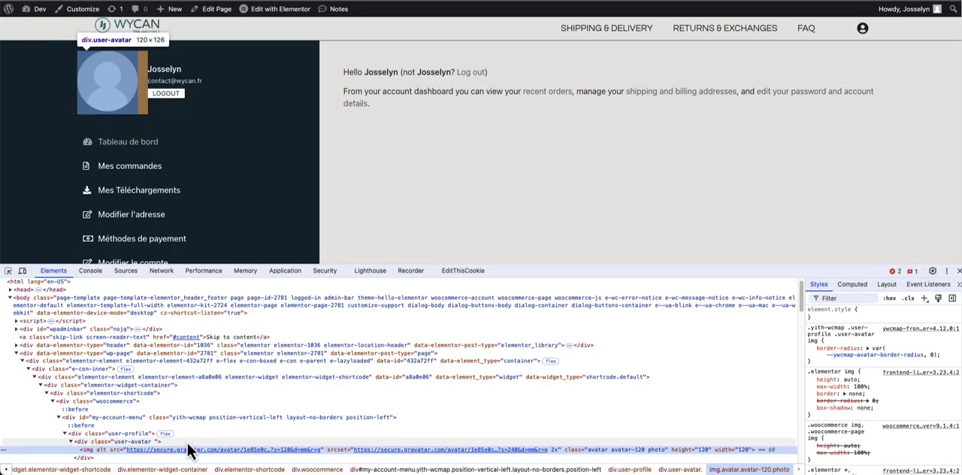
left_click(189, 443)
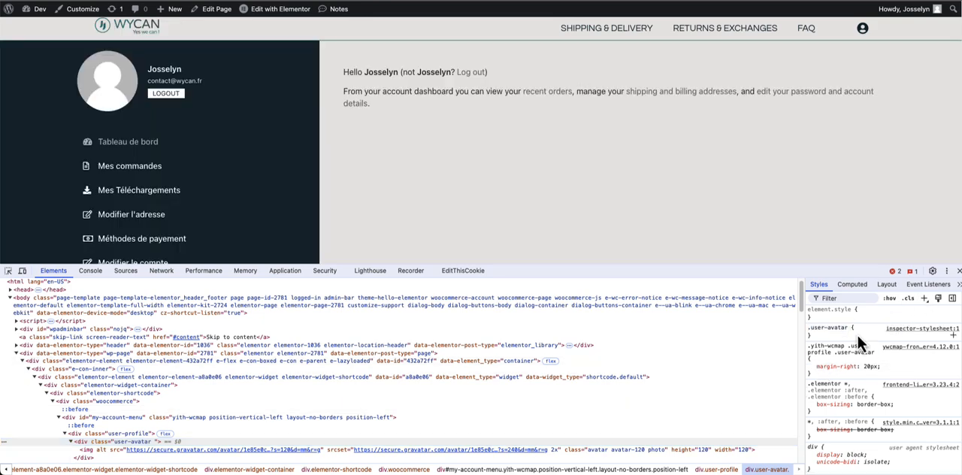
left_click(854, 336)
type("display: ")
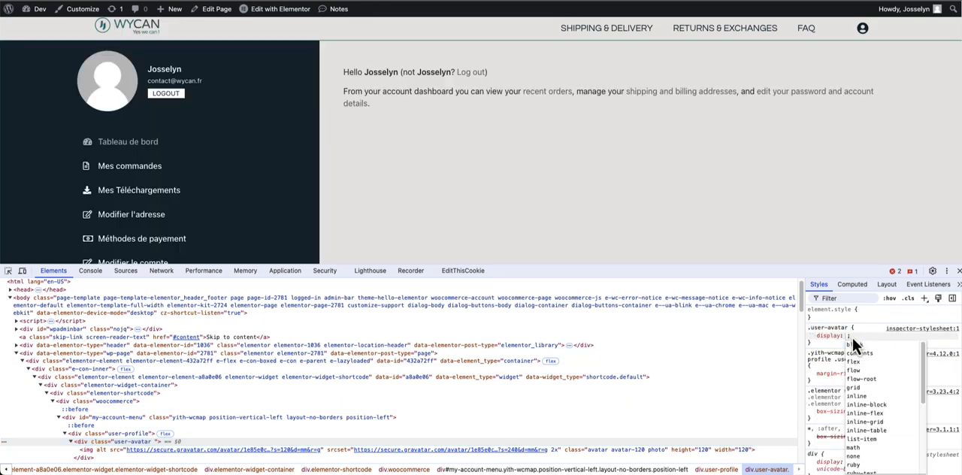
type("none !important")
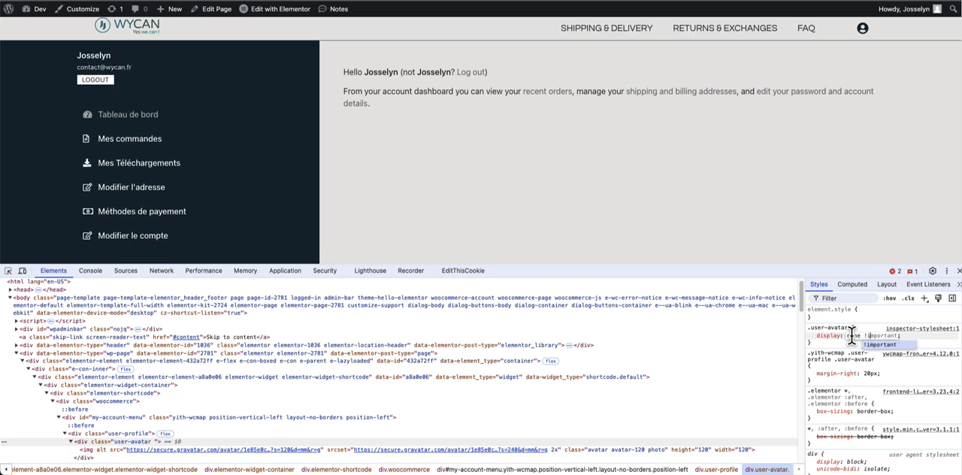
key("Return")
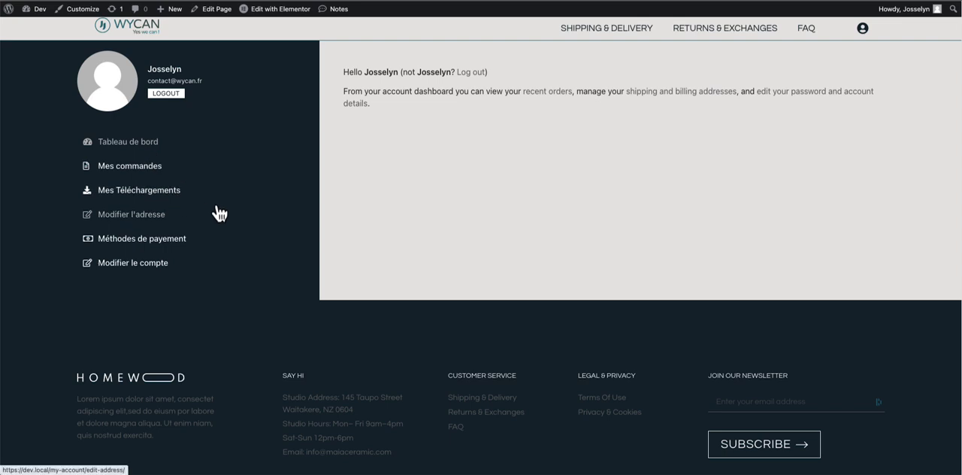
- Browse the account menu's sections, including Modifier le compte and Modifier l'adresse, to review their content
triple_click(353, 157)
left_click(420, 124)
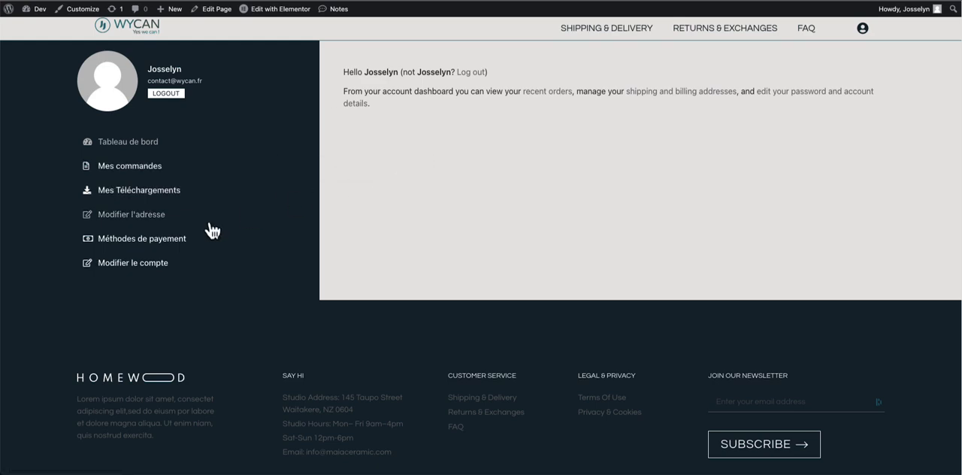
left_click(141, 263)
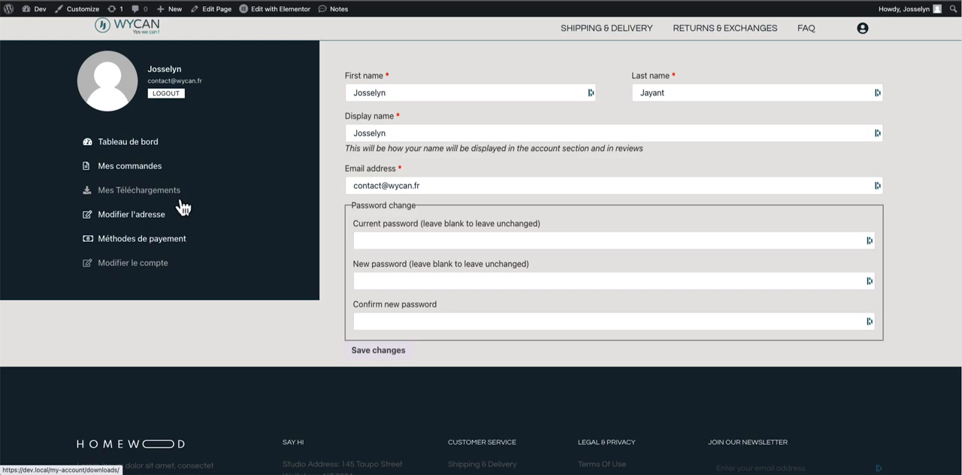
scroll(145, 272, "down", 1)
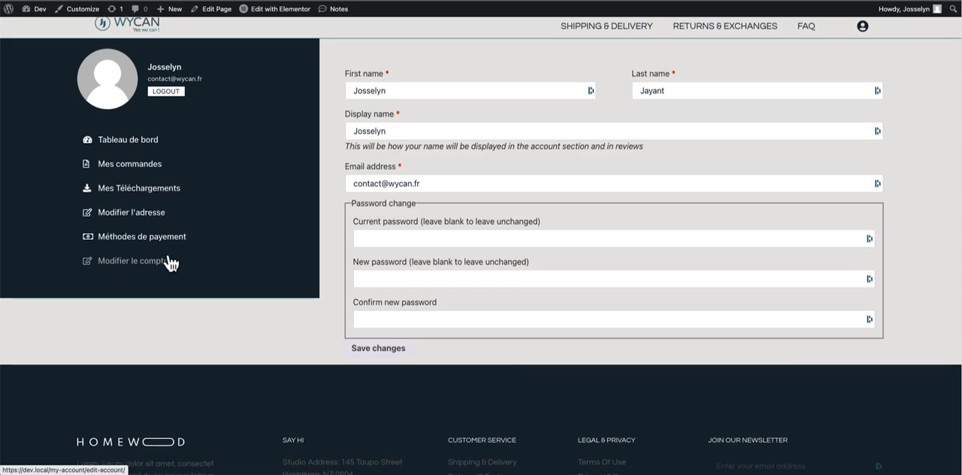
scroll(251, 204, "down", 1)
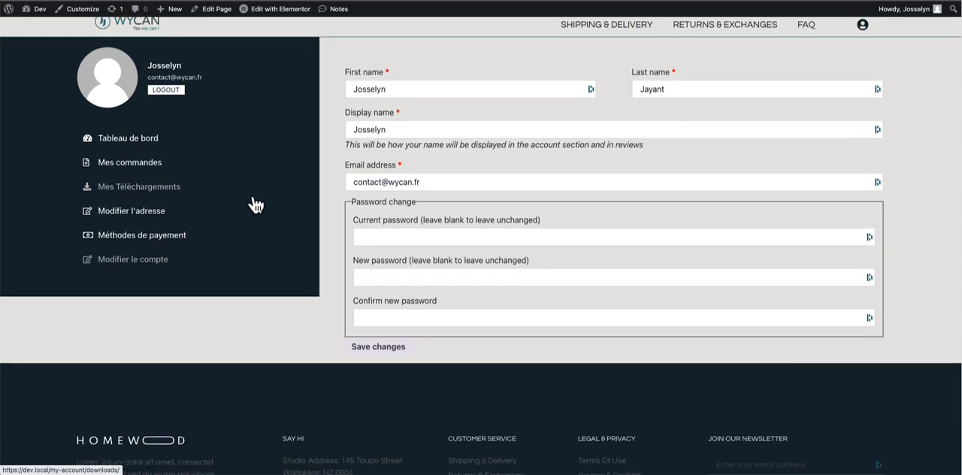
left_click(272, 213)
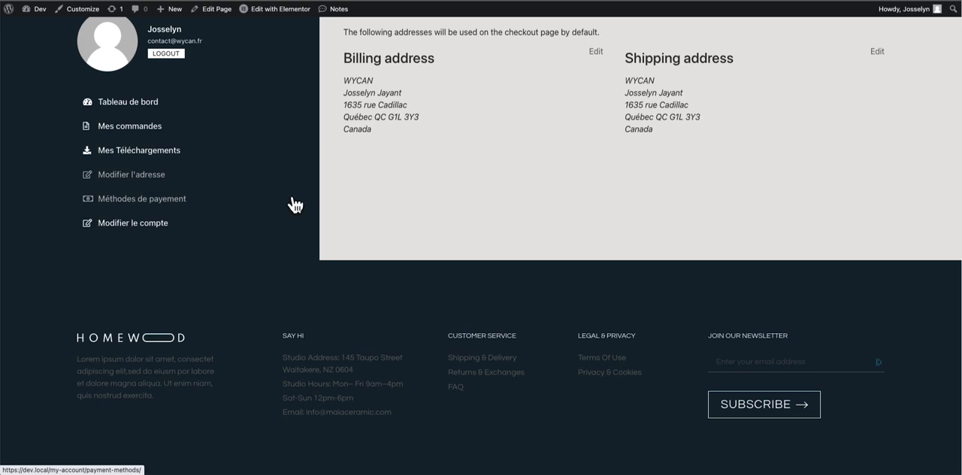
left_click(203, 225)
left_click(165, 181)
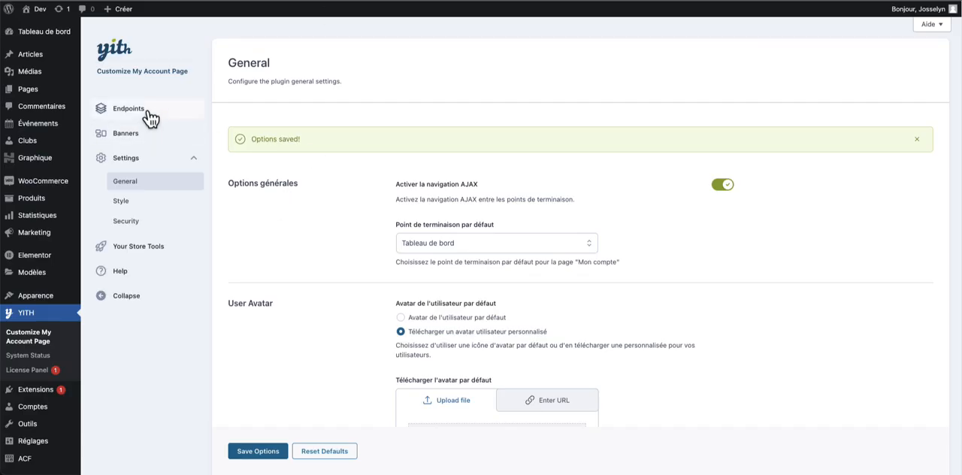
- Start a new group in the plugin's Endpoints settings and label it Mes informations
left_click(147, 113)
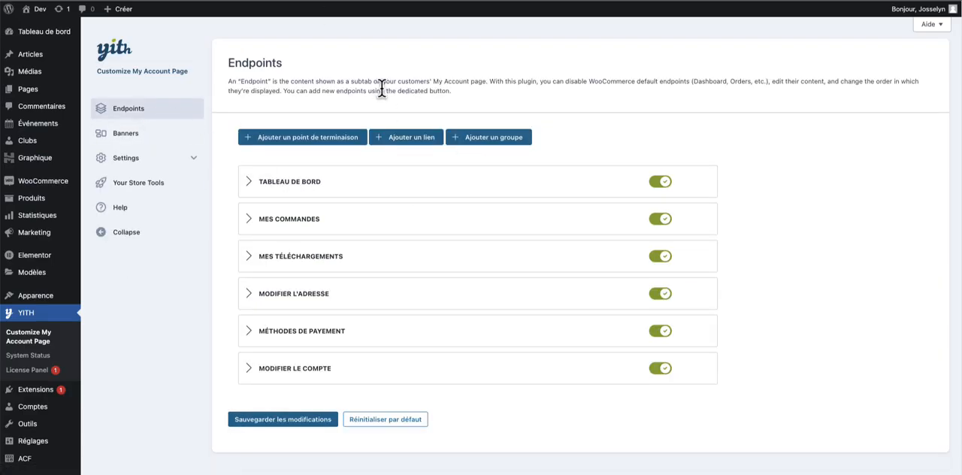
left_click(479, 137)
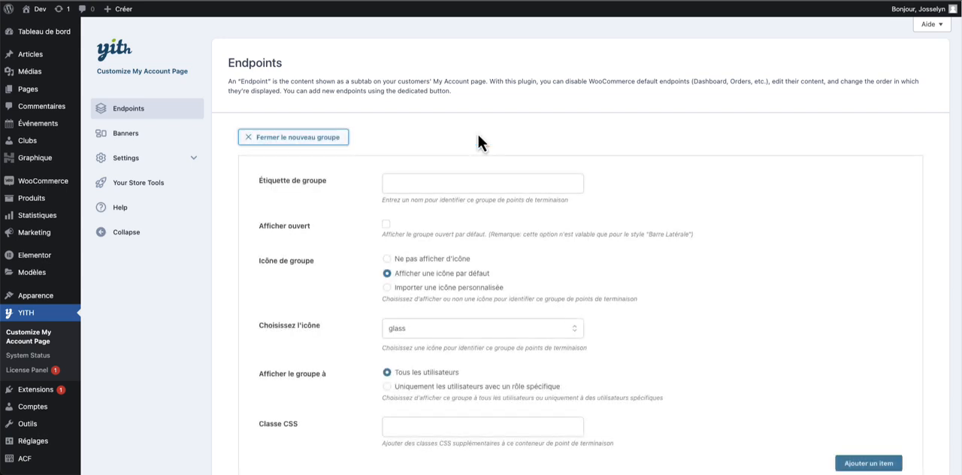
left_click(436, 180)
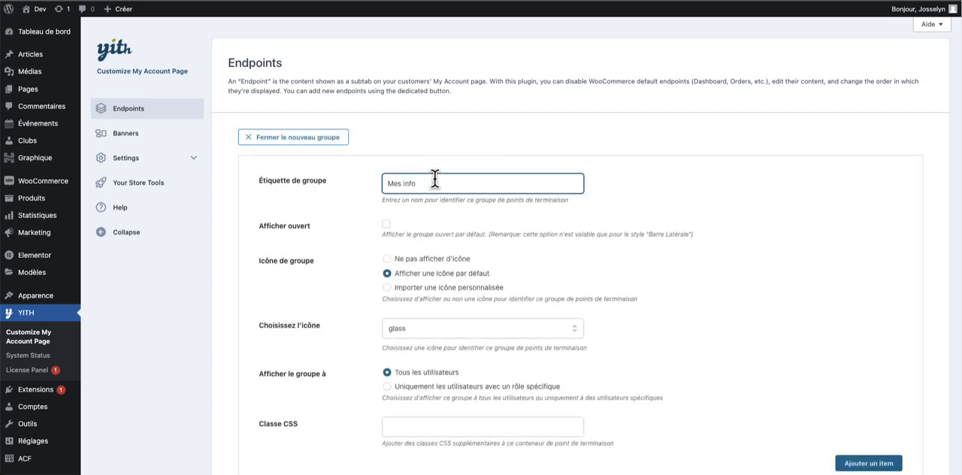
scroll(446, 187, "down", 1)
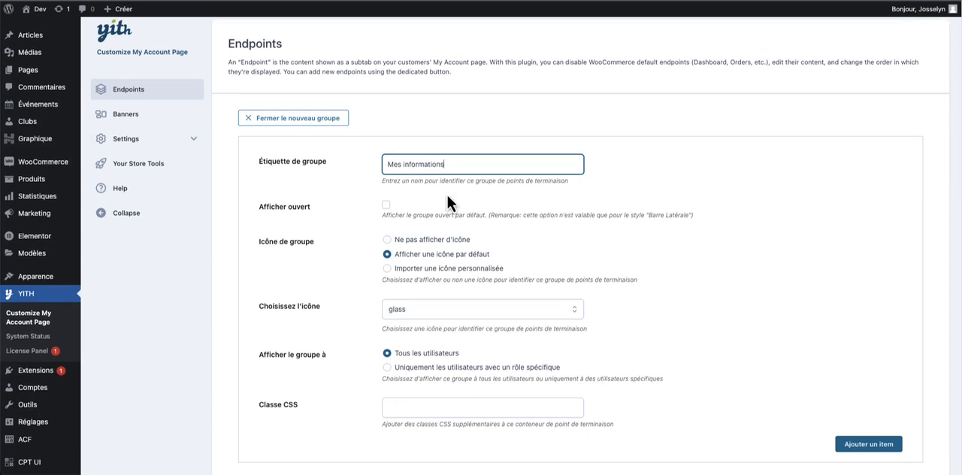
- Choose the default icon named play for the new Mes informations group
scroll(465, 170, "down", 1)
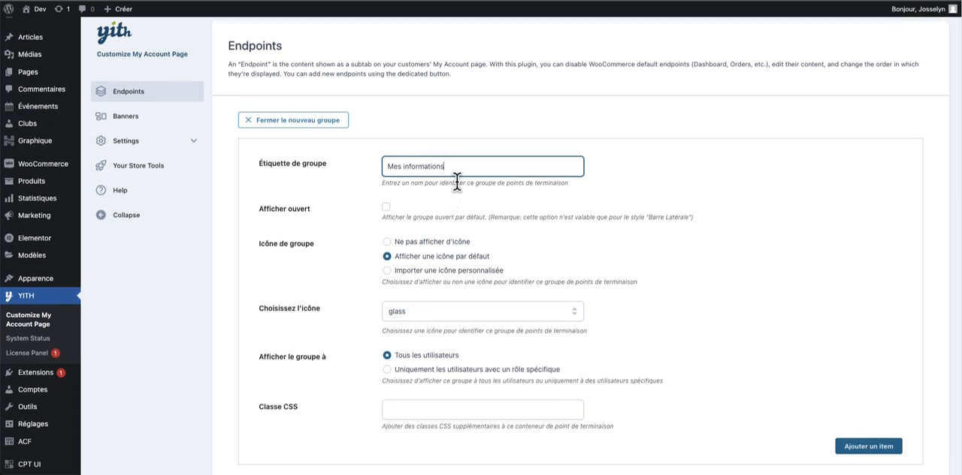
left_click_drag(406, 209, 427, 213)
left_click(442, 206)
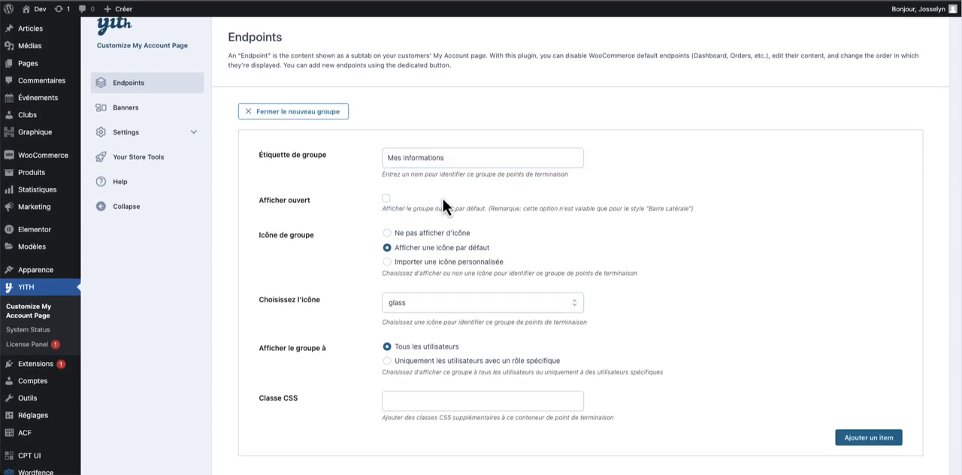
scroll(406, 244, "down", 1)
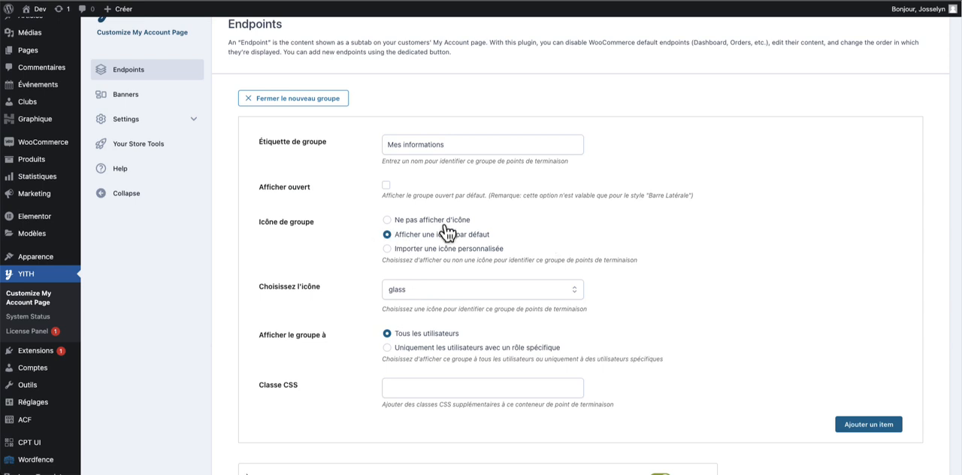
left_click_drag(429, 248, 394, 233)
left_click(609, 227)
left_click(445, 290)
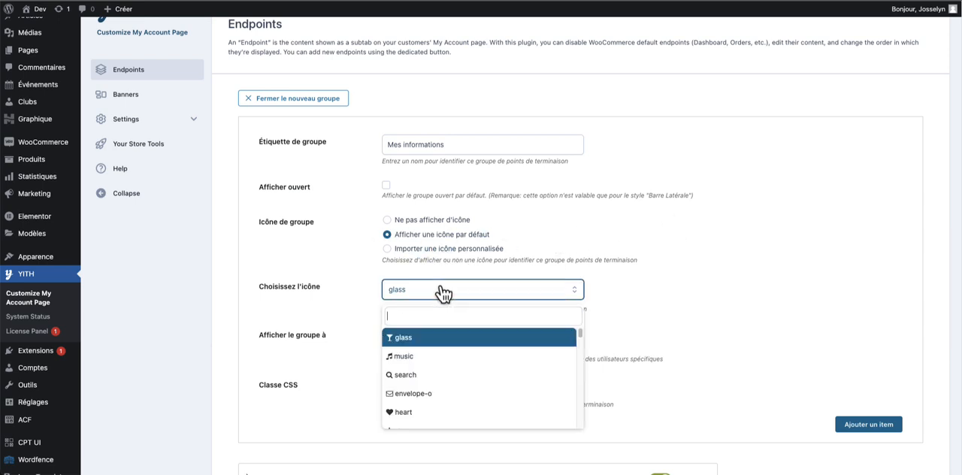
scroll(456, 356, "down", 10)
scroll(456, 356, "down", 2)
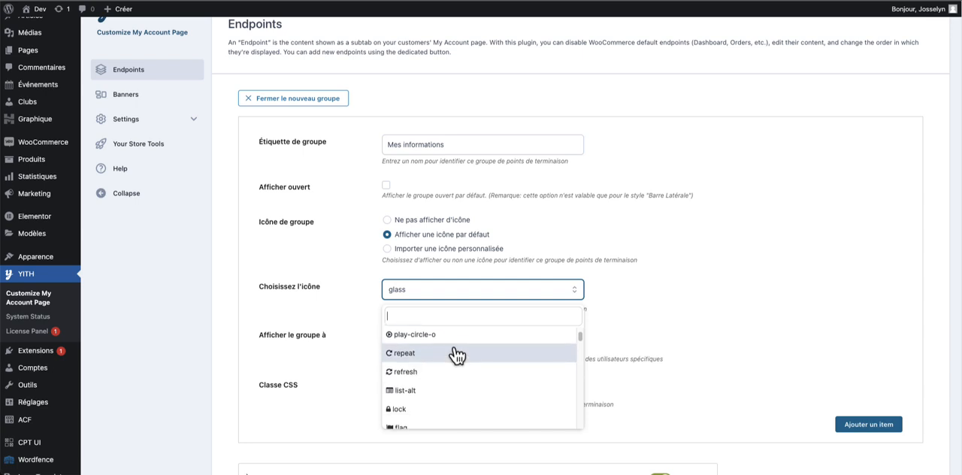
scroll(438, 345, "down", 10)
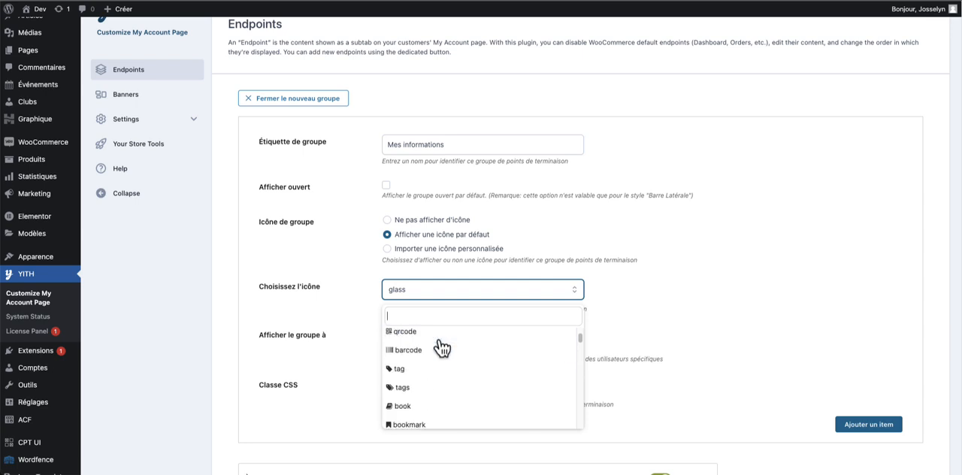
scroll(440, 381, "down", 10)
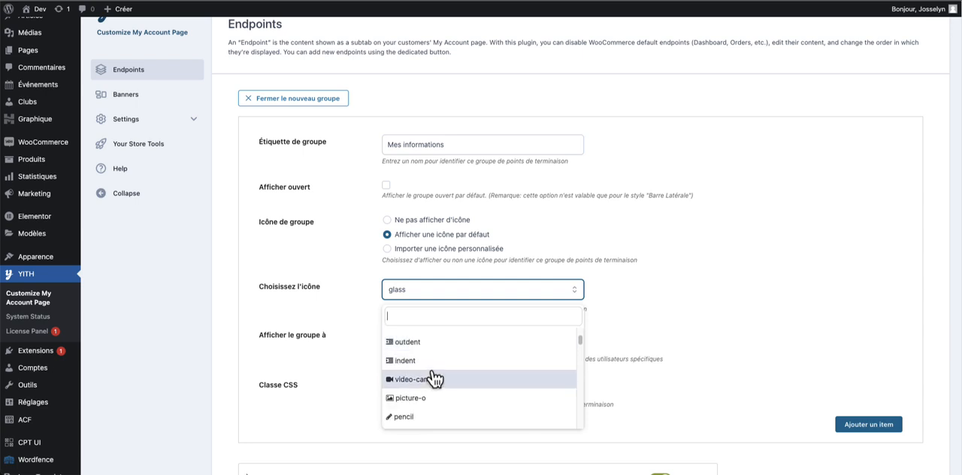
scroll(438, 382, "down", 1)
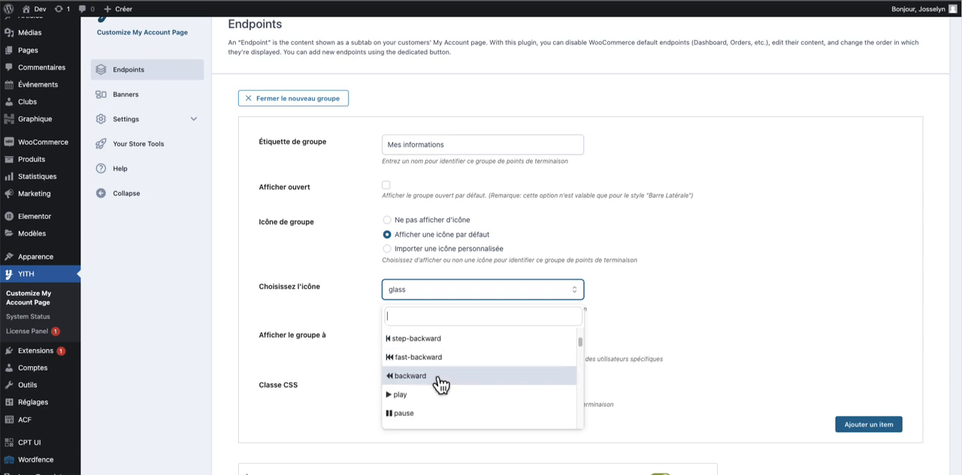
left_click(432, 393)
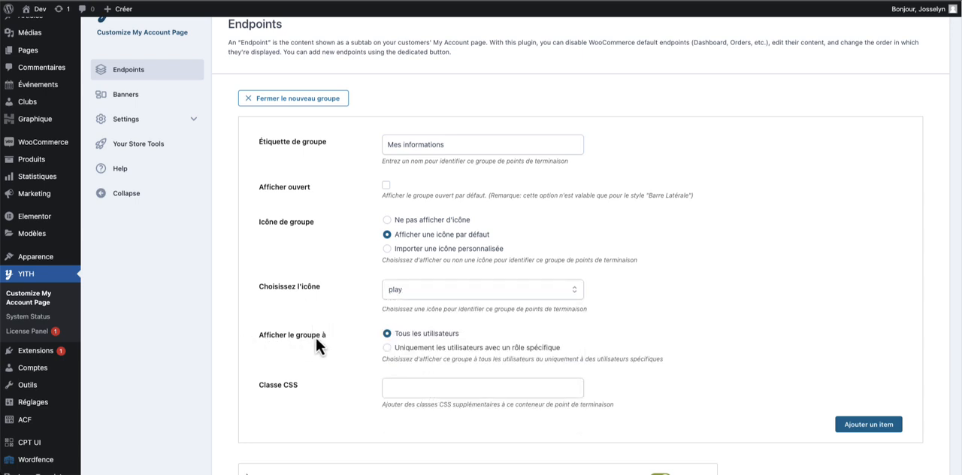
- Set the group's visibility to Tous les utilisateurs and add the Mes informations group to the endpoint list
scroll(315, 331, "down", 2)
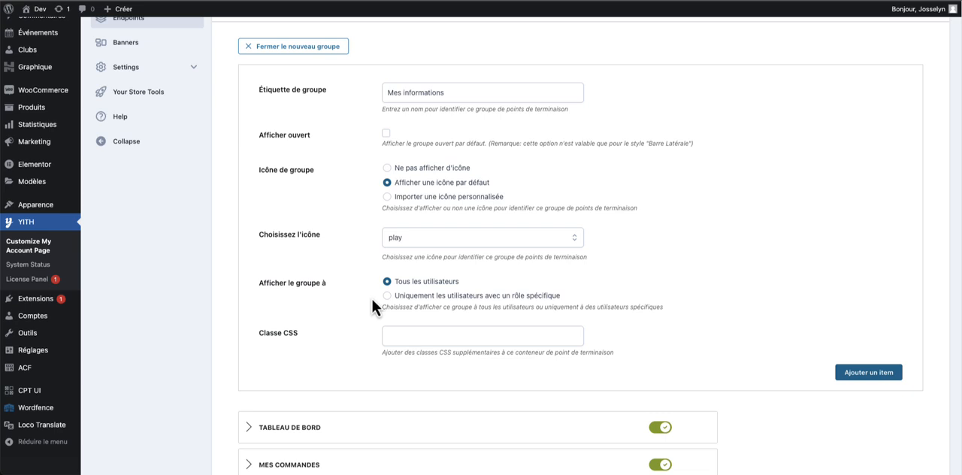
scroll(374, 293, "down", 1)
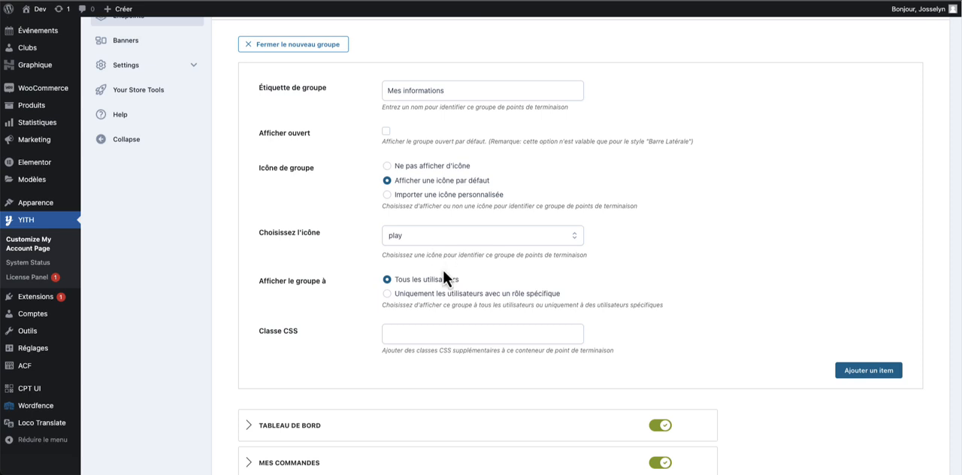
left_click(434, 295)
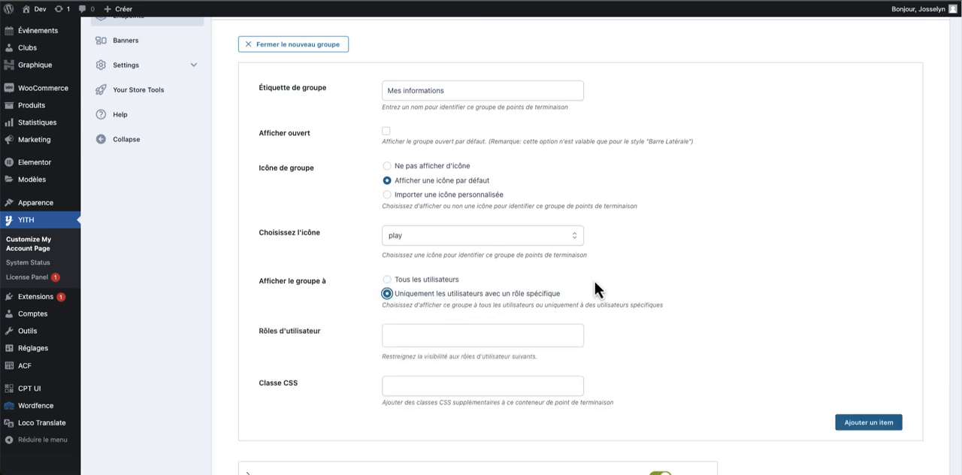
left_click(389, 281)
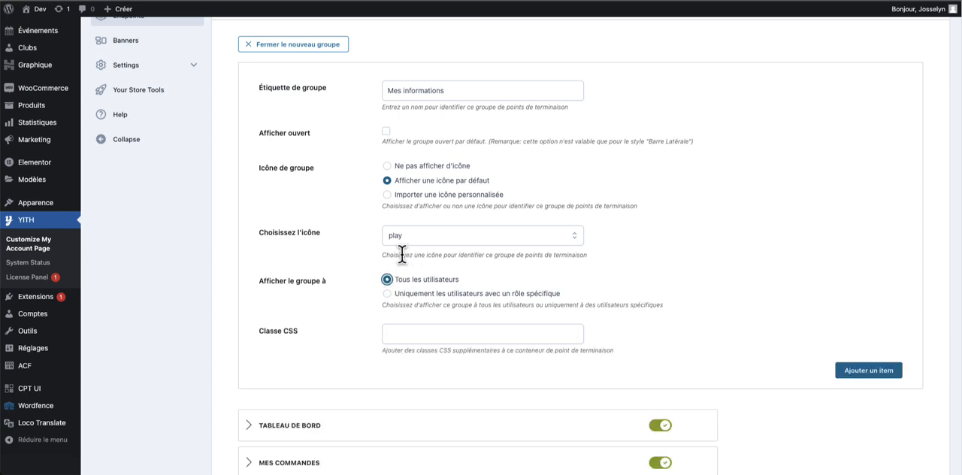
triple_click(386, 254)
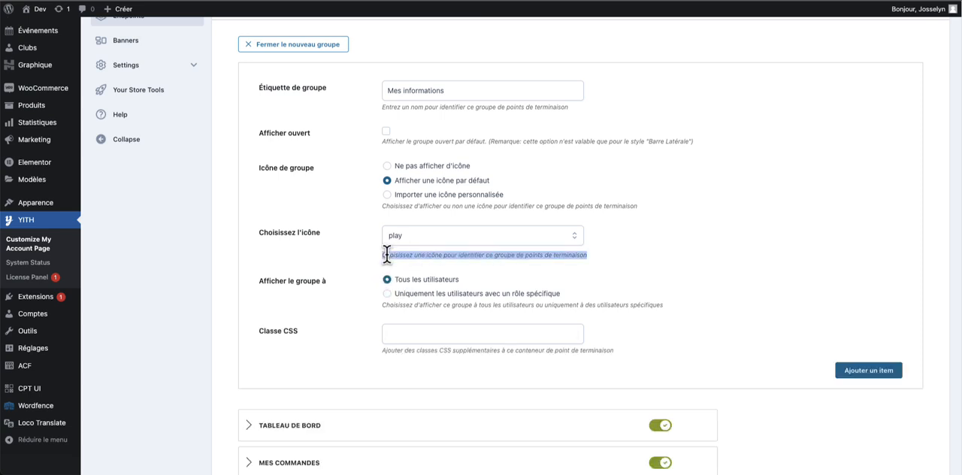
left_click(416, 250)
scroll(417, 250, "down", 1)
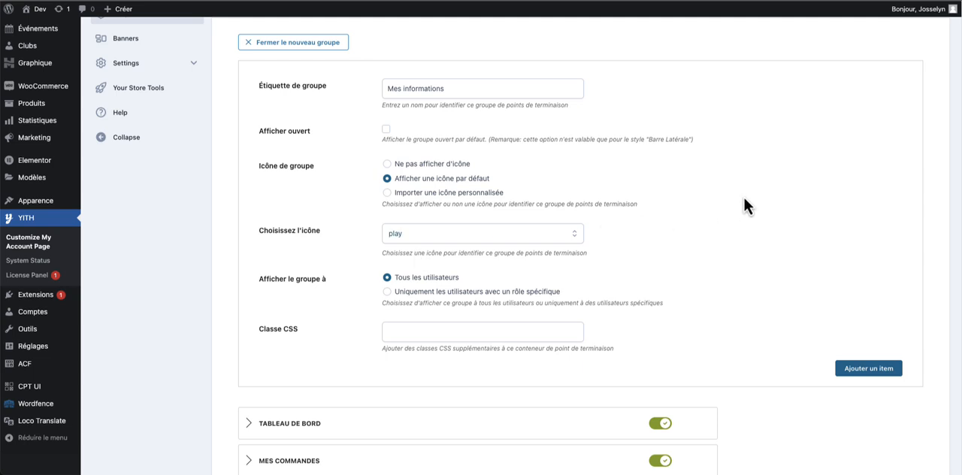
left_click(867, 371)
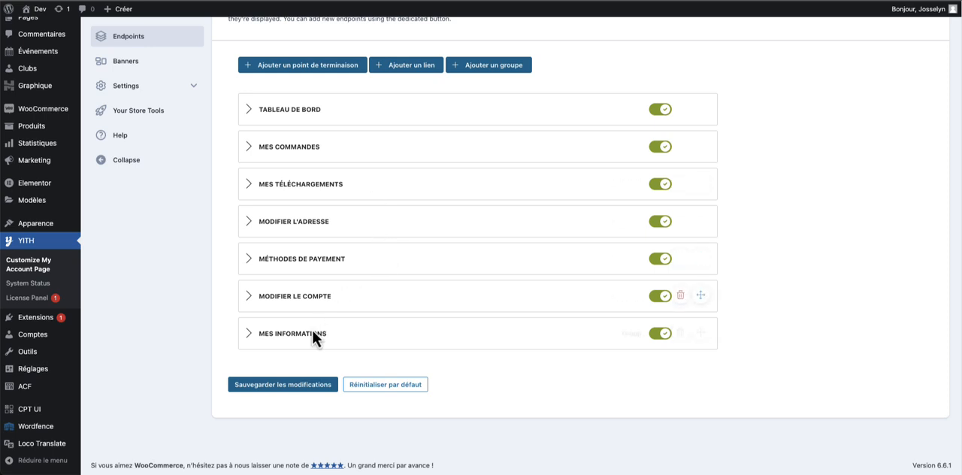
- Place the Mes informations group after Mes Téléchargements and nest Modifier le compte, Modifier l'adresse and Méthodes de payement under it
left_click_drag(314, 333, 316, 226)
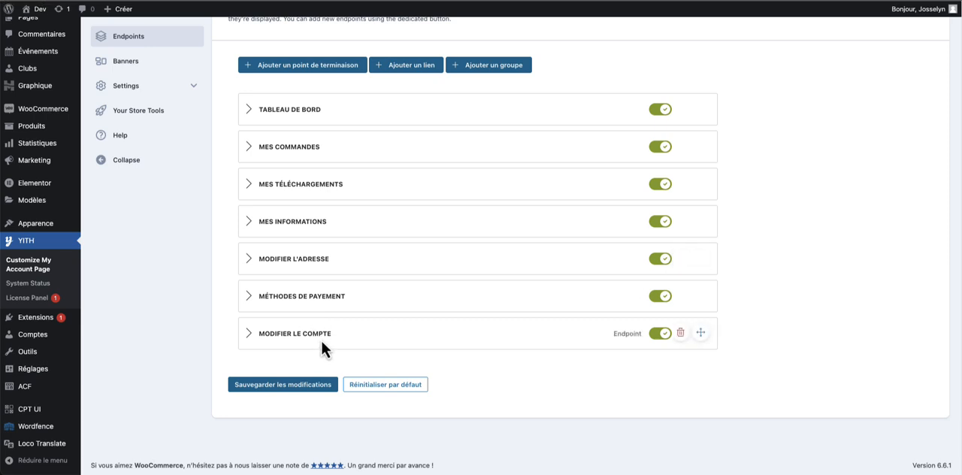
left_click_drag(320, 337, 374, 248)
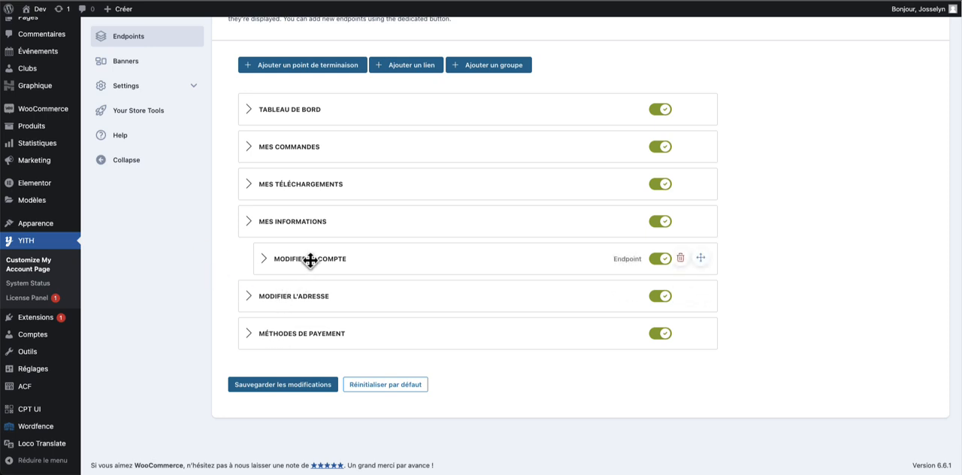
left_click_drag(294, 295, 318, 293)
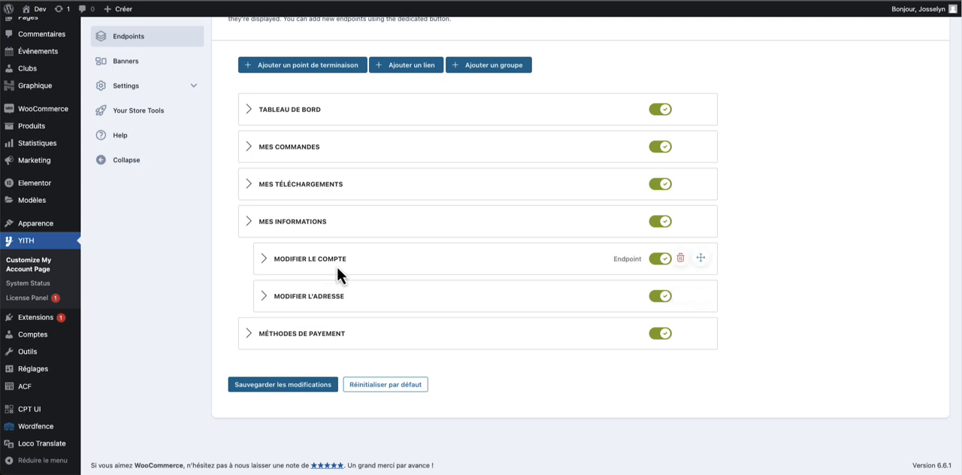
left_click_drag(337, 266, 327, 285)
left_click_drag(304, 333, 315, 334)
- Save the endpoint changes and open Tableau de bord on the account page to check the reorganized menu
left_click(291, 384)
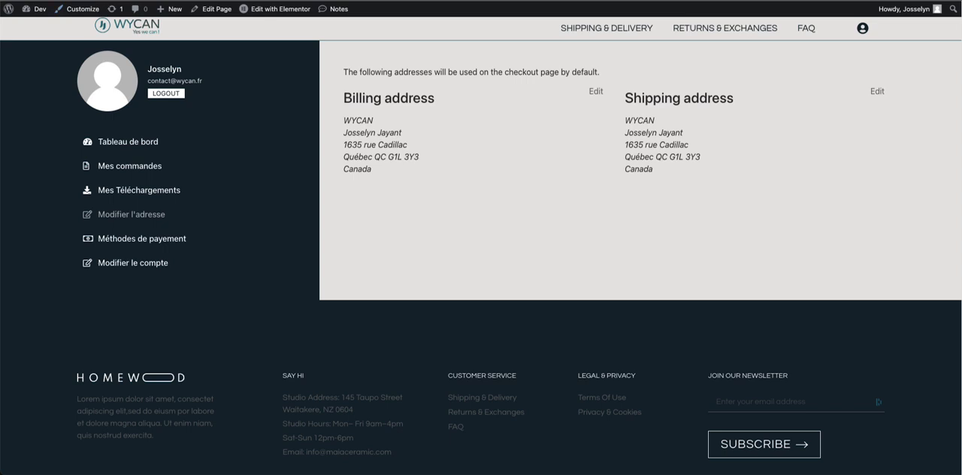
left_click(305, 221)
left_click(132, 142)
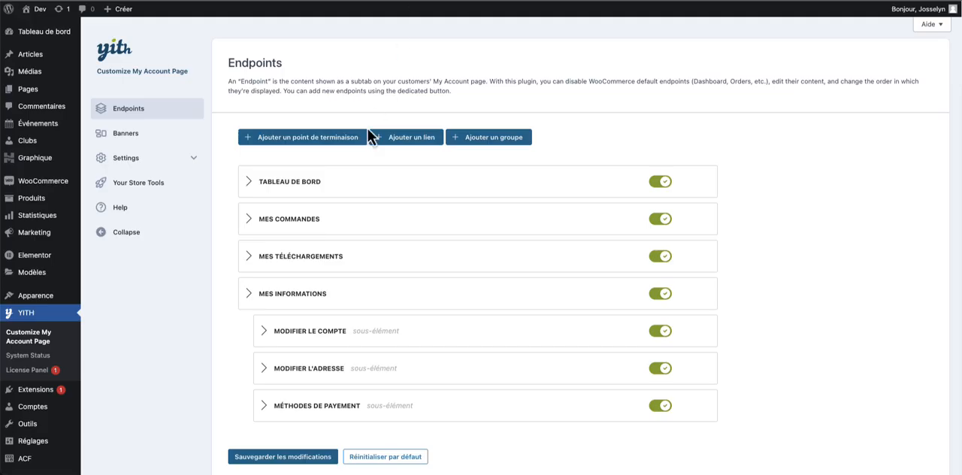
- Disable the Afficher ouvert option of the Mes informations group and save the group
left_click(263, 296)
scroll(390, 326, "down", 1)
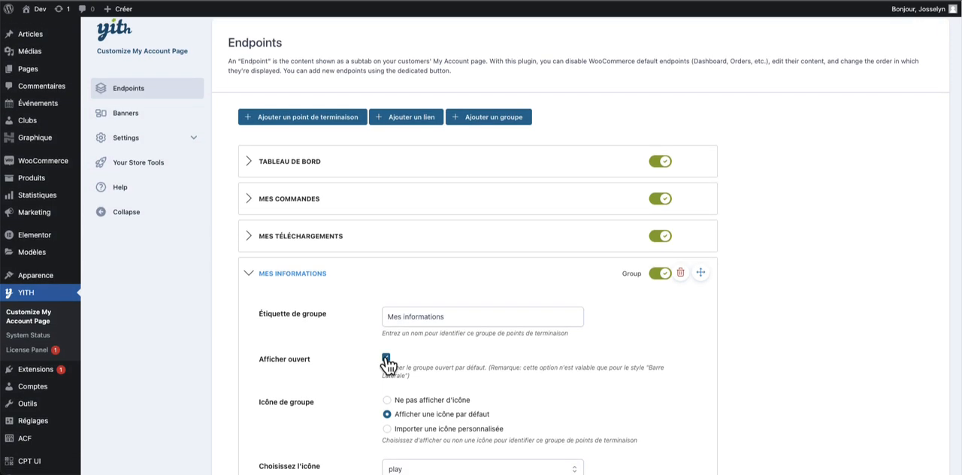
left_click(386, 359)
scroll(397, 365, "down", 5)
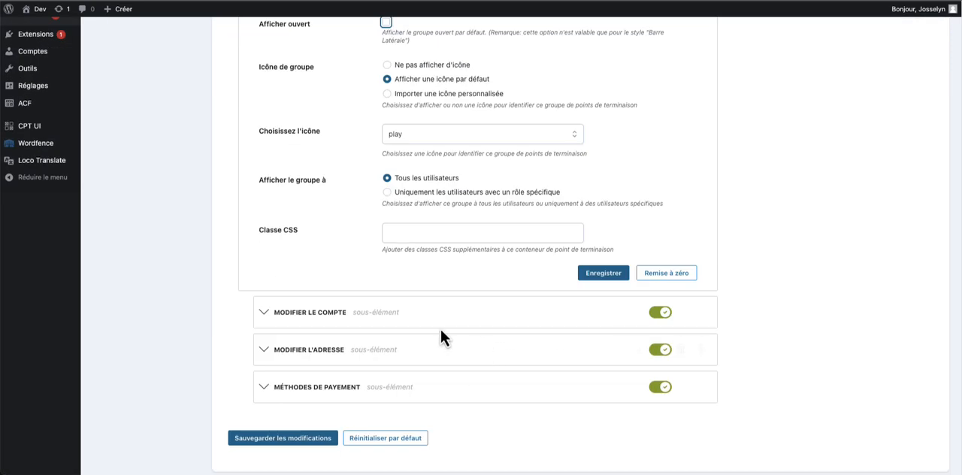
left_click(603, 274)
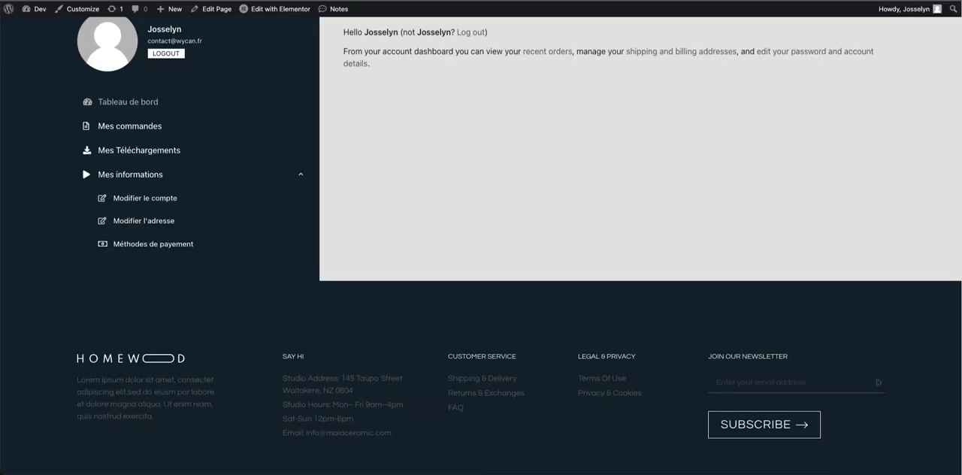
- Expand Mes informations in the account menu, try its account, address and payment sub-items, and collapse the group again
scroll(318, 76, "up", 1)
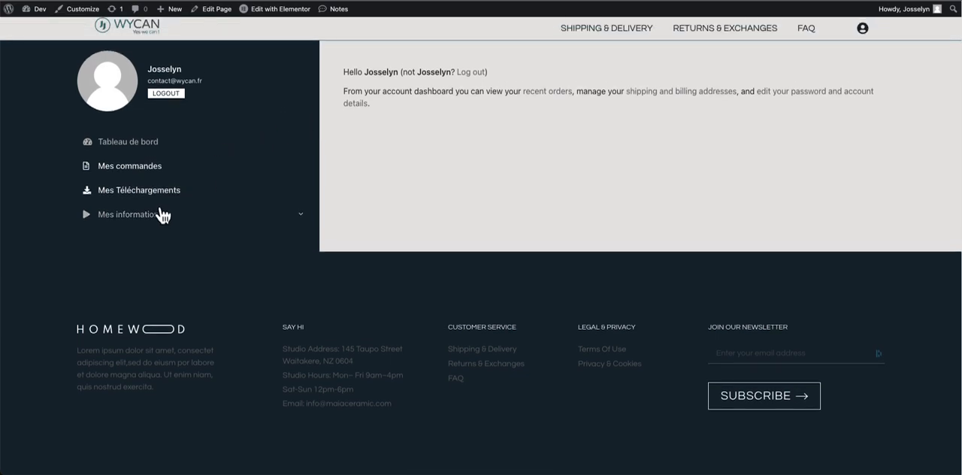
left_click(299, 218)
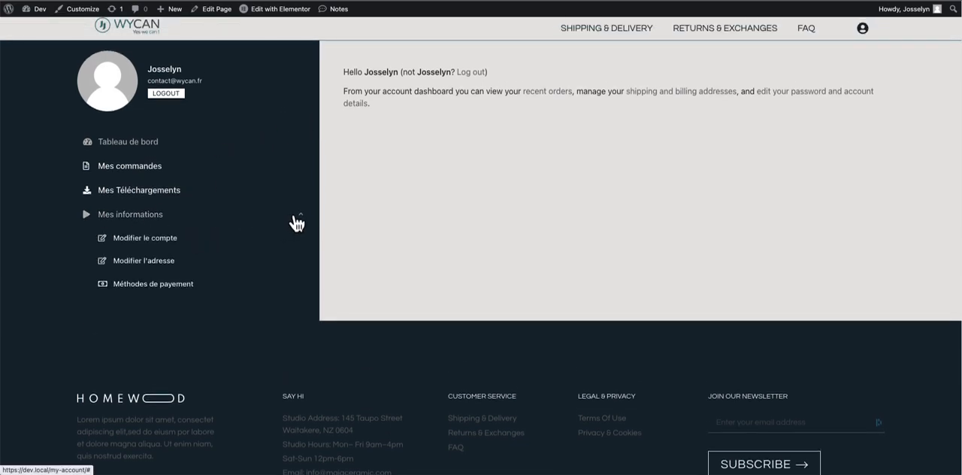
left_click(146, 238)
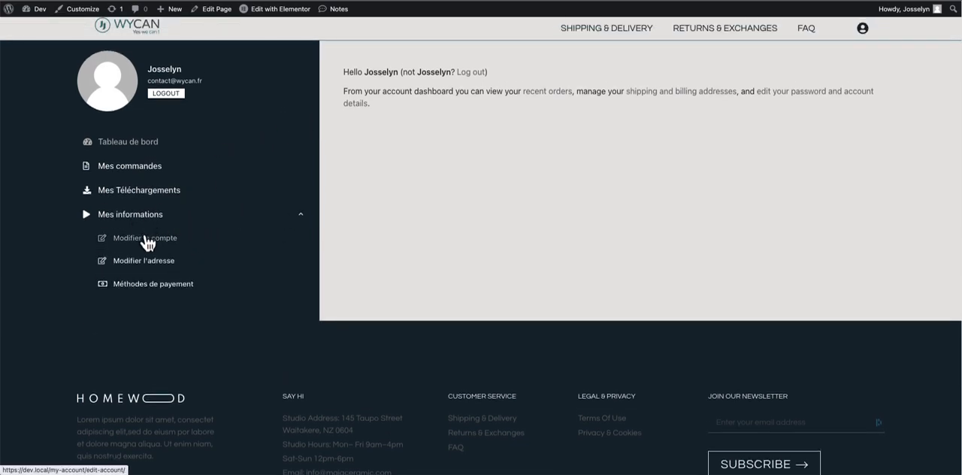
scroll(148, 240, "down", 1)
left_click(157, 236)
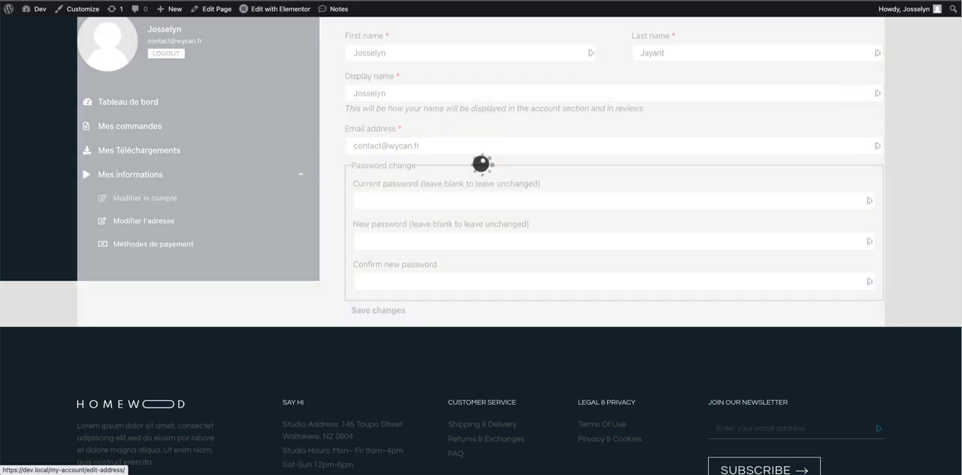
left_click(173, 247)
left_click(163, 203)
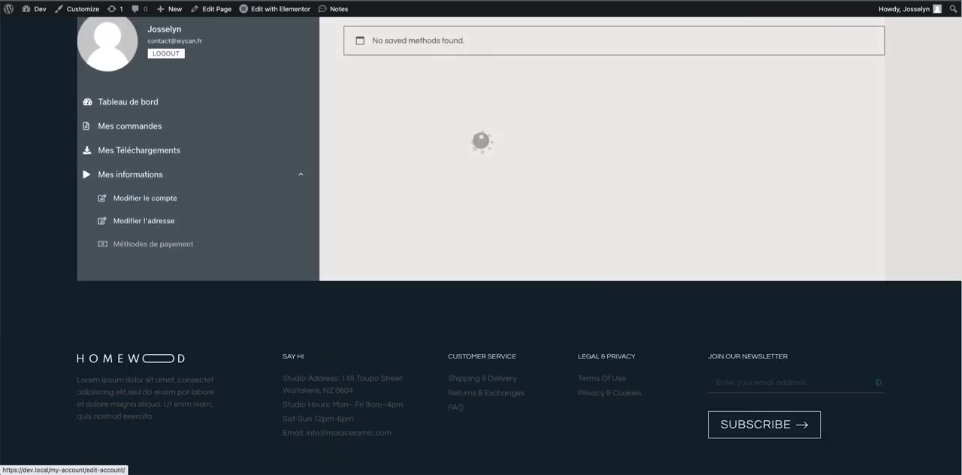
left_click(264, 176)
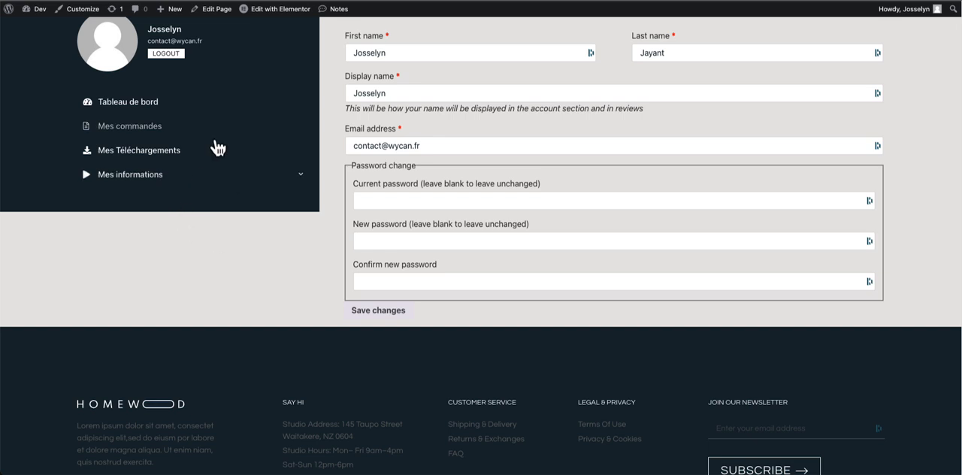
- Open the Tableau de bord section of the account page and review its default content
scroll(180, 173, "up", 1)
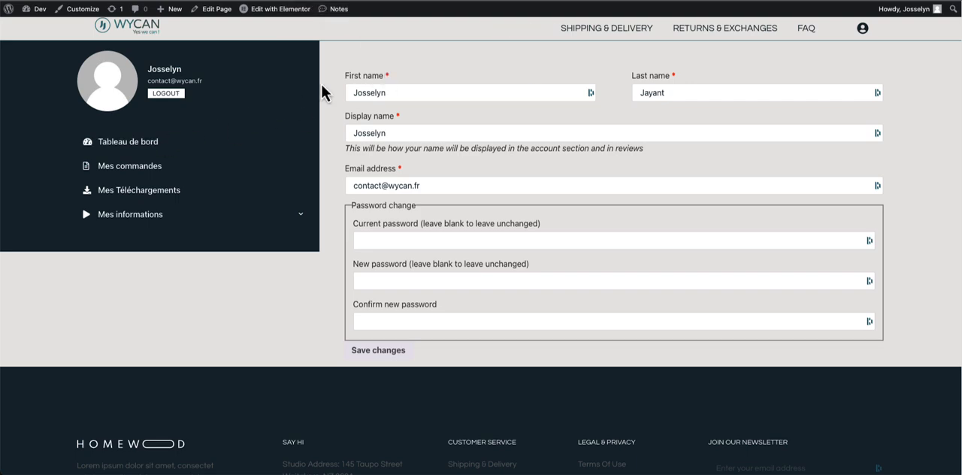
left_click(129, 141)
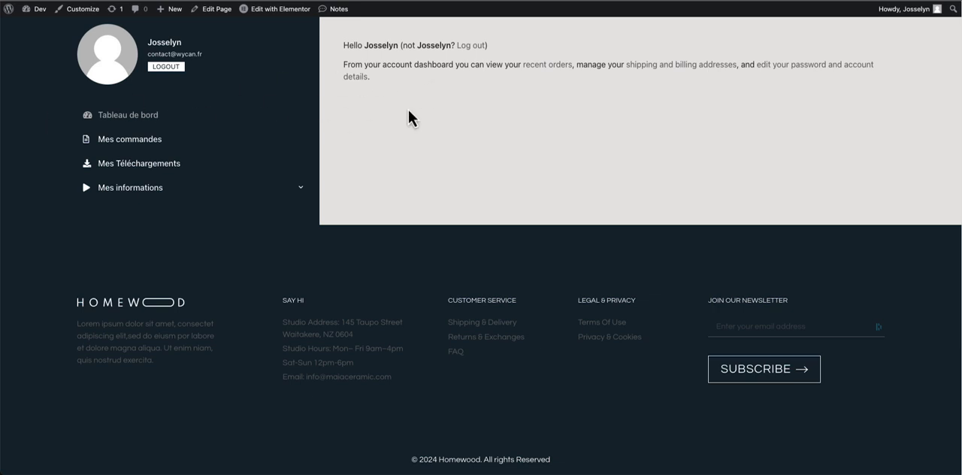
scroll(408, 112, "up", 1)
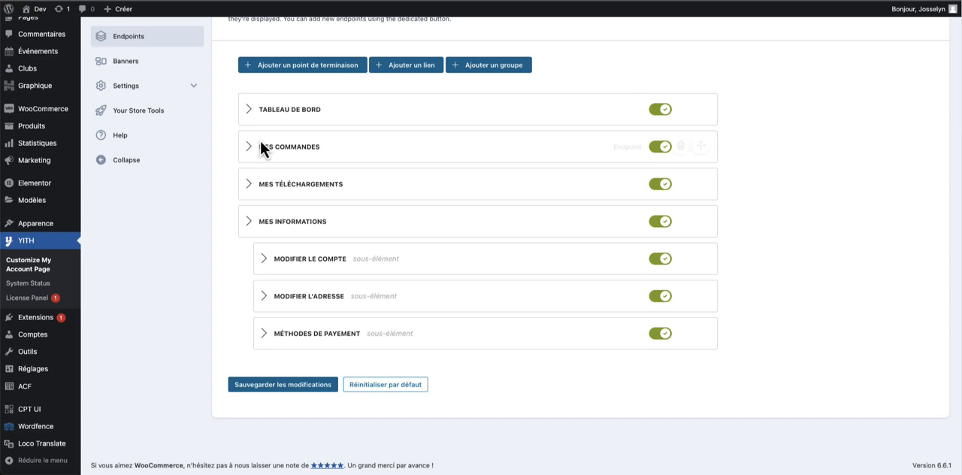
scroll(241, 134, "up", 2)
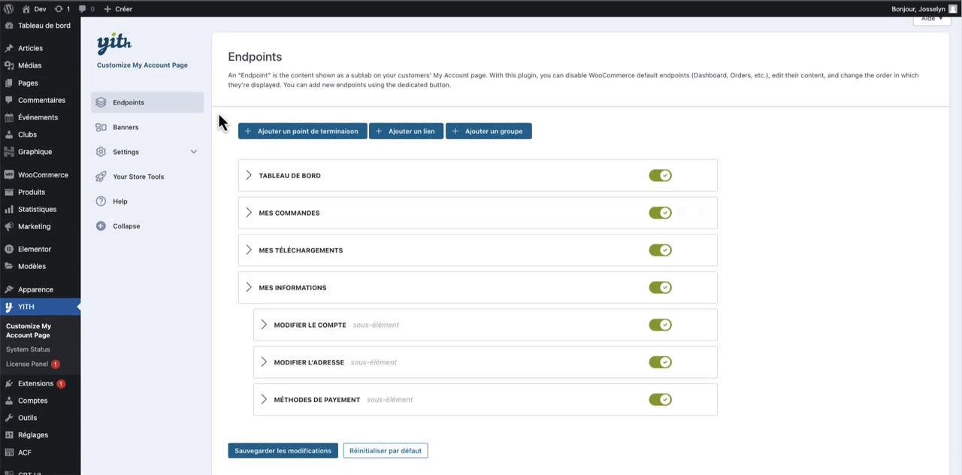
- Open the Tableau de bord endpoint's settings and insert the [woocommerce_order_tracking] shortcode as its content
left_click(253, 176)
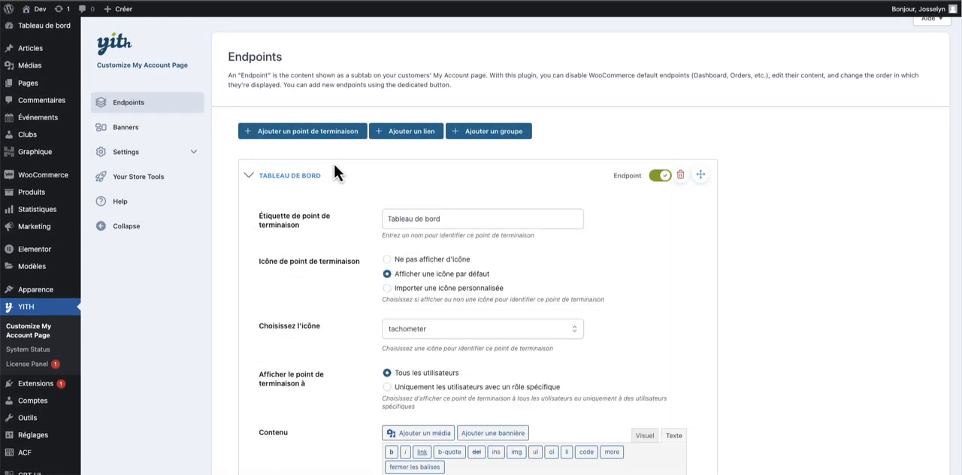
scroll(386, 203, "down", 2)
scroll(378, 207, "down", 3)
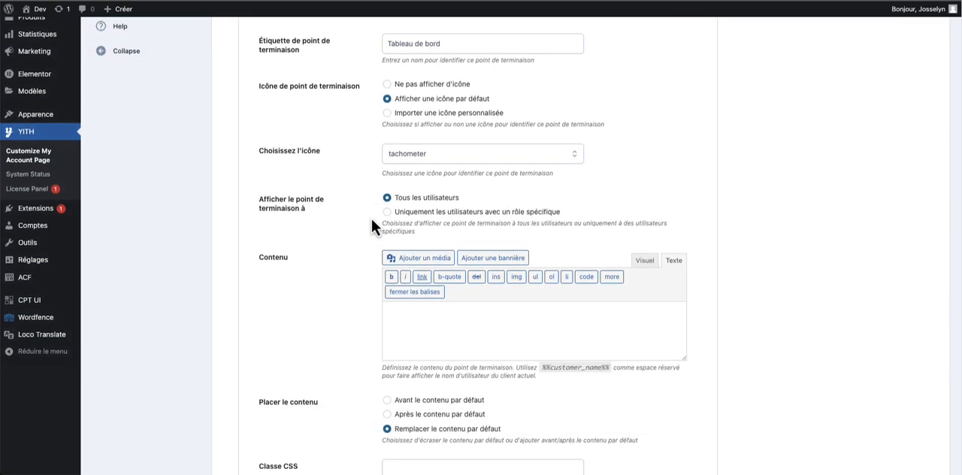
scroll(472, 269, "down", 1)
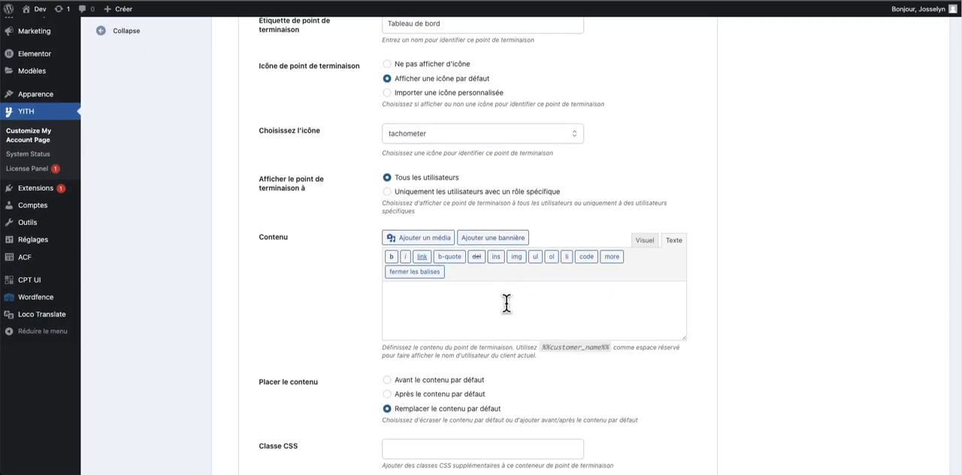
scroll(506, 303, "down", 1)
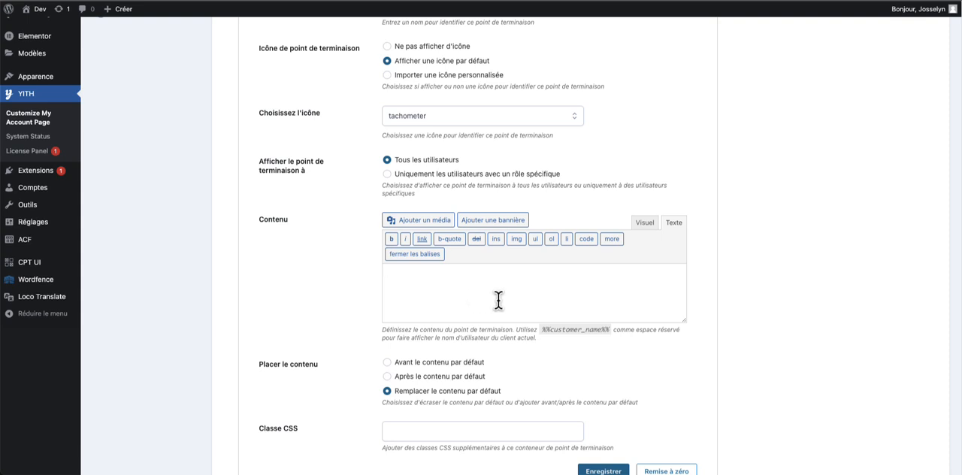
type("[woocommerce_order_tracking]")
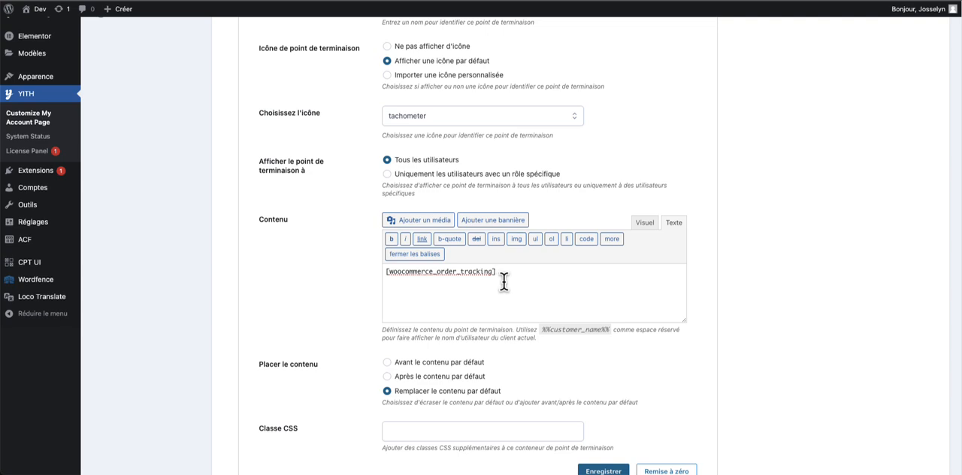
- Place the Tableau de bord content with the option Après le contenu par défaut and save the endpoint
scroll(491, 330, "down", 2)
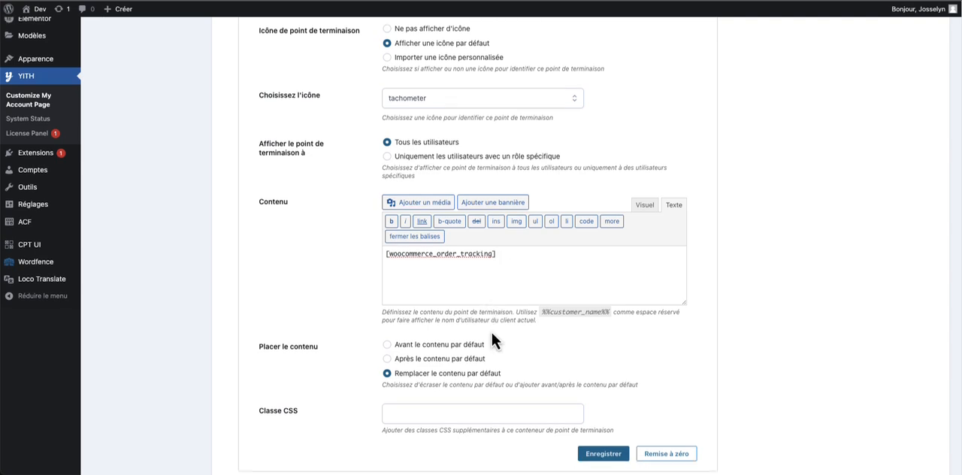
left_click_drag(239, 332, 290, 336)
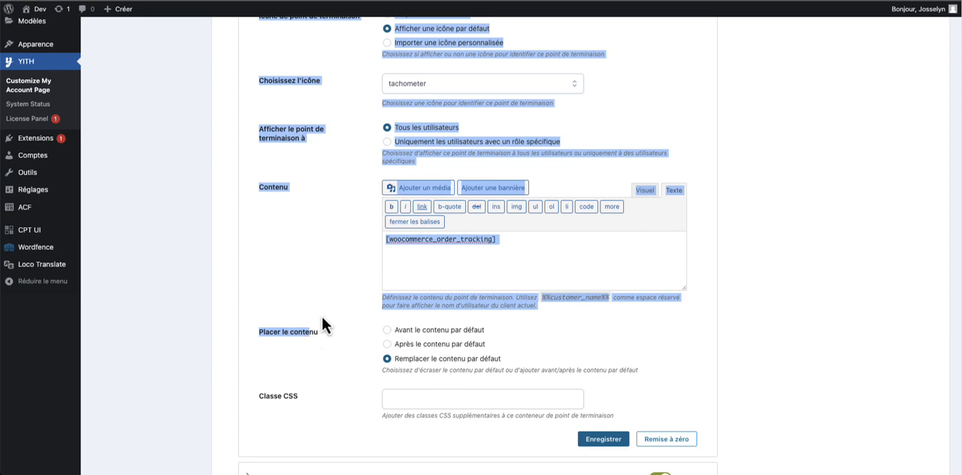
left_click(321, 323)
left_click(388, 344)
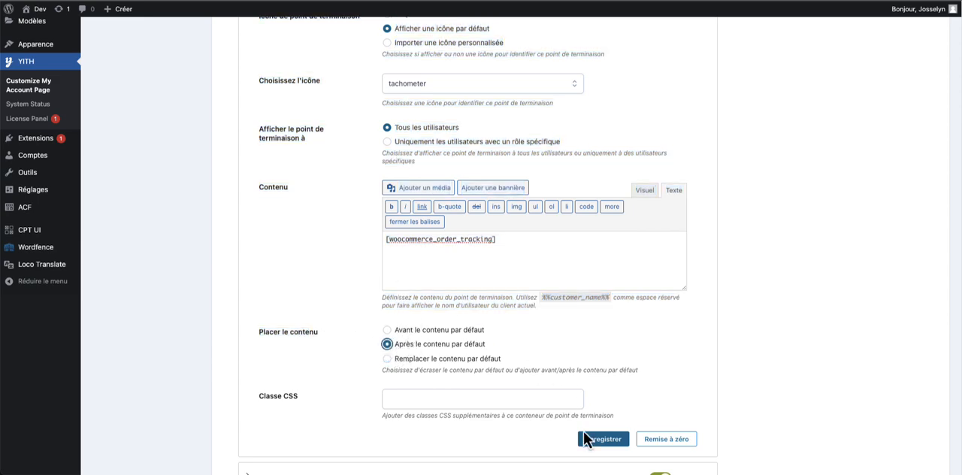
left_click(602, 440)
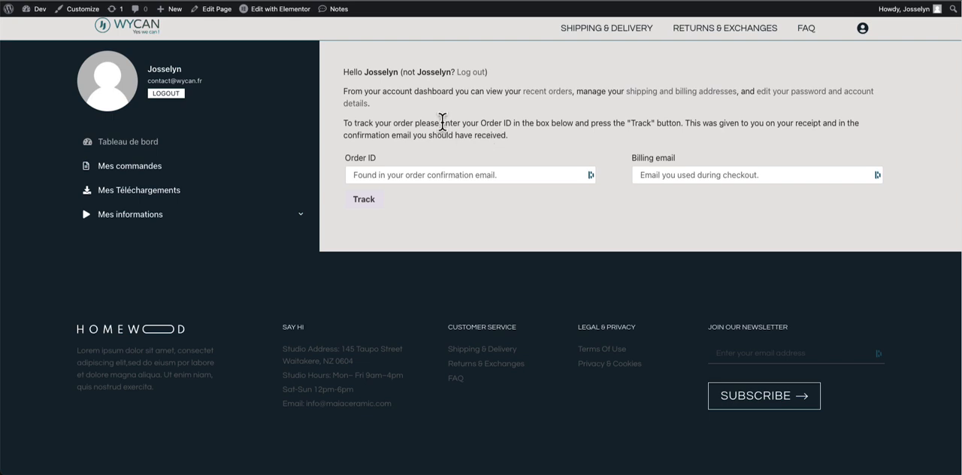
- Review the order tracking form and the default welcome text in the Tableau de bord section of the account page
left_click_drag(513, 123, 532, 167)
left_click(532, 169)
left_click_drag(340, 72, 470, 106)
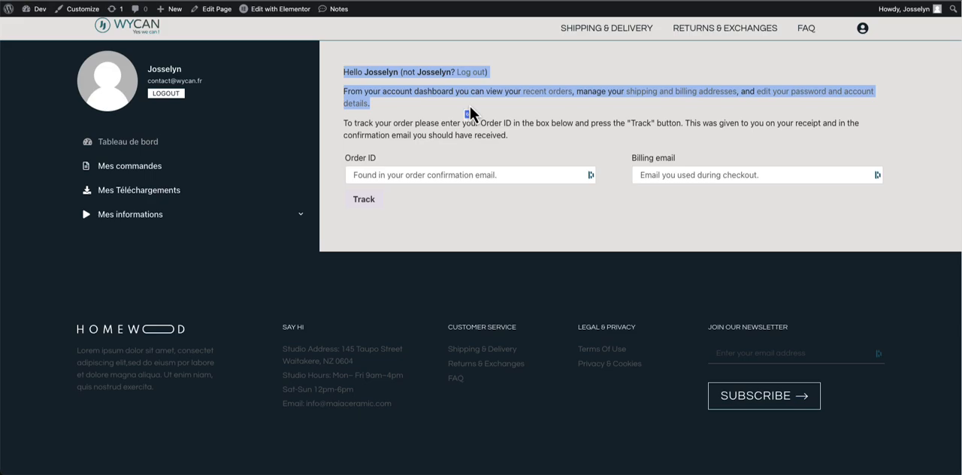
left_click(472, 107)
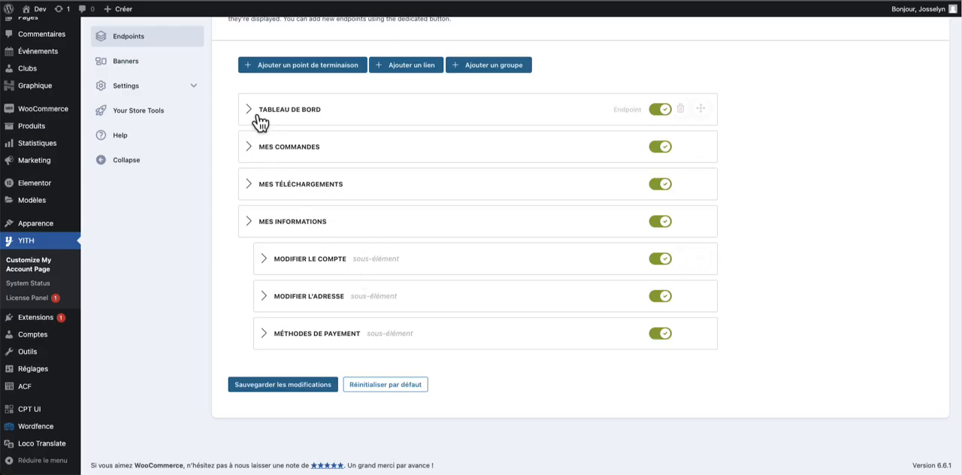
- Reopen the Tableau de bord endpoint, choose Remplacer le contenu par défaut, and compare the default text and tracking form on the account page
left_click(251, 113)
scroll(418, 304, "down", 3)
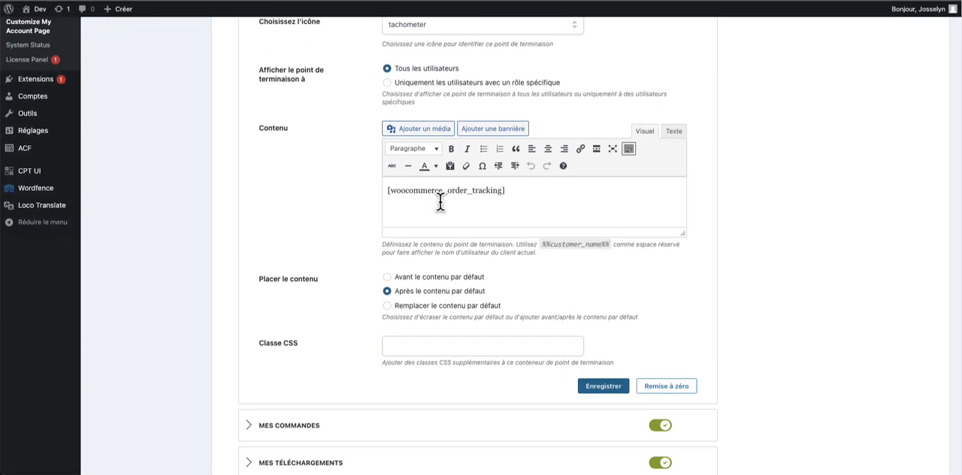
left_click(449, 306)
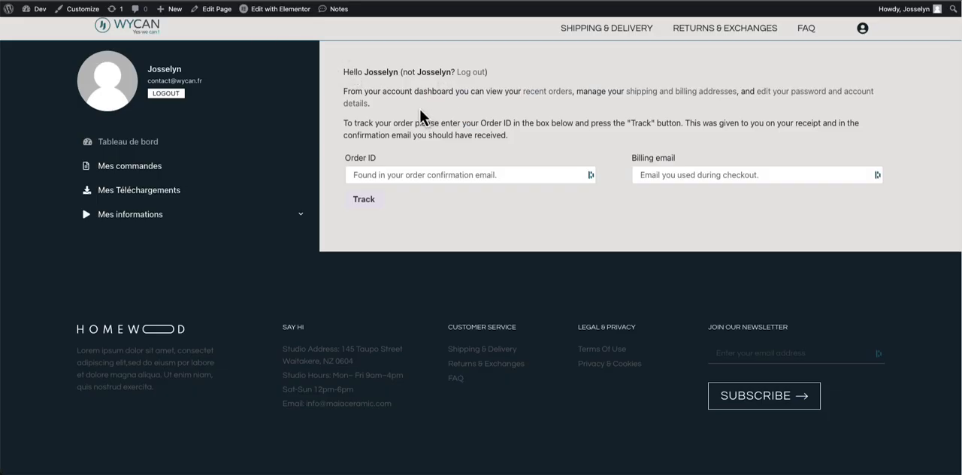
left_click_drag(419, 109, 331, 73)
left_click_drag(336, 121, 463, 220)
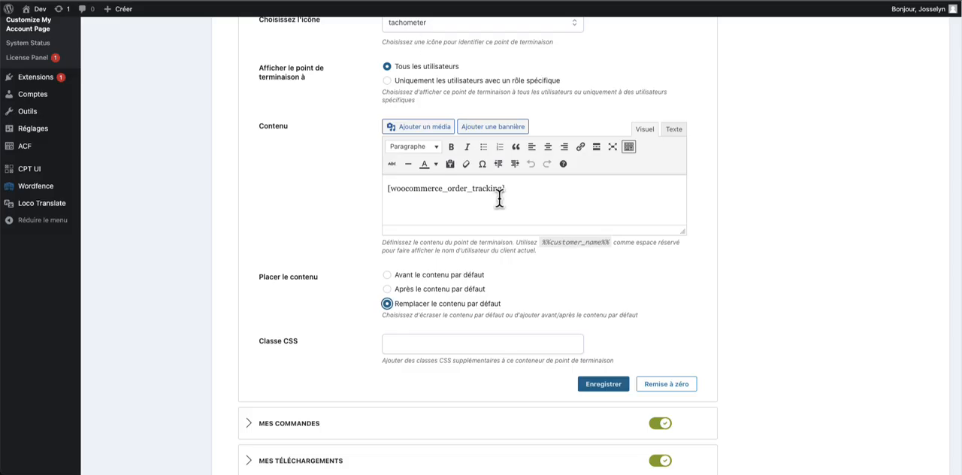
left_click(499, 197)
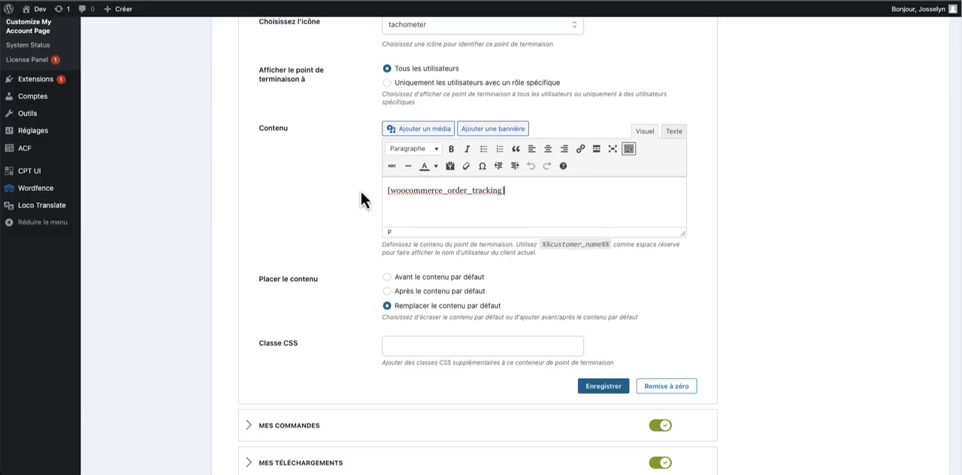
scroll(359, 188, "up", 1)
scroll(318, 203, "up", 5)
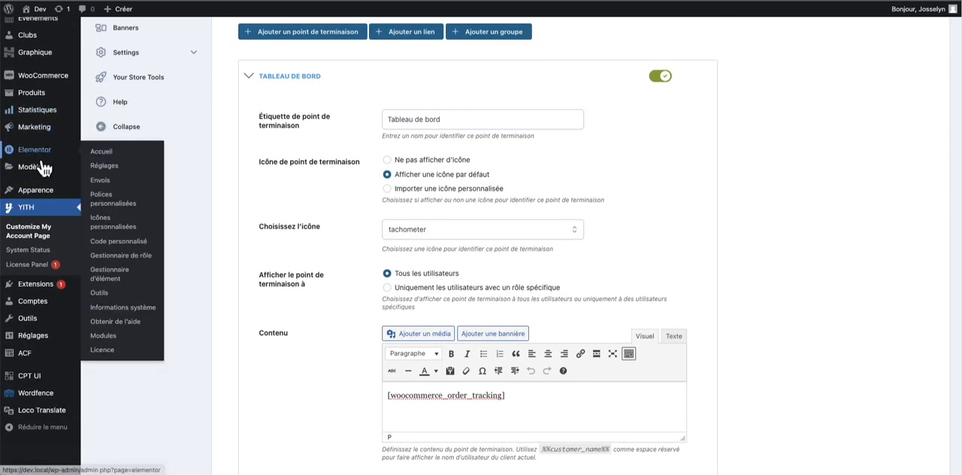
mouse_move(31, 166)
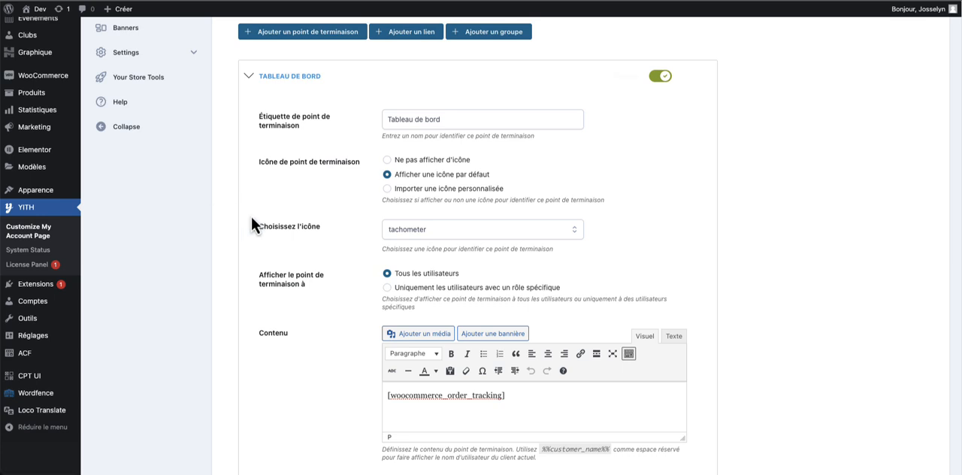
scroll(503, 342, "down", 2)
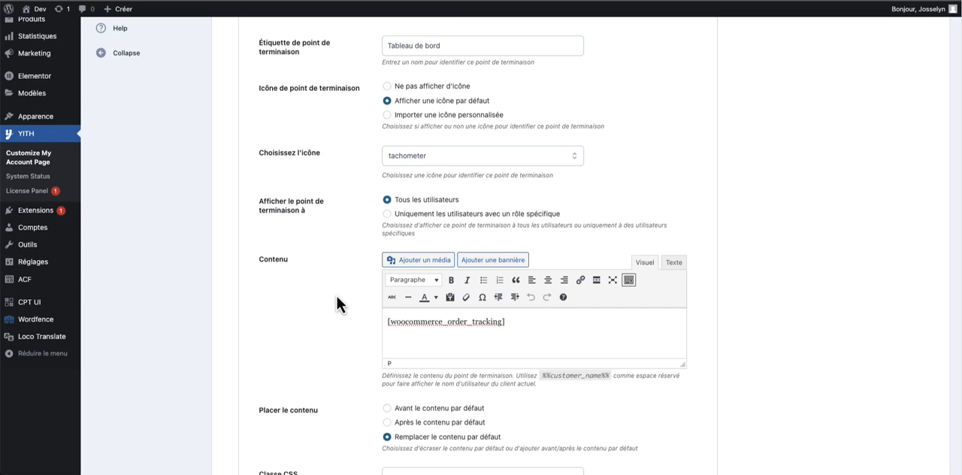
scroll(432, 309, "down", 2)
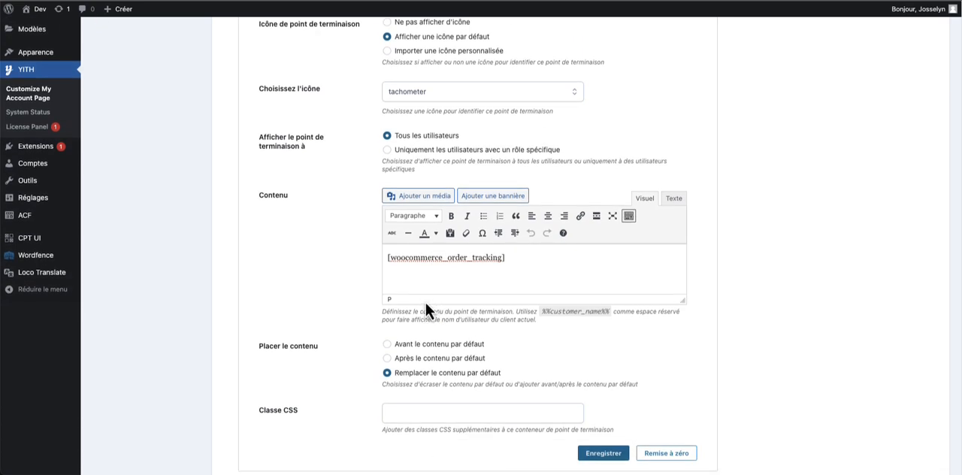
- Add a bold line "Suivi de votre commande" above the order tracking shortcode and save the Tableau de bord endpoint
left_click(388, 257)
key("Return")
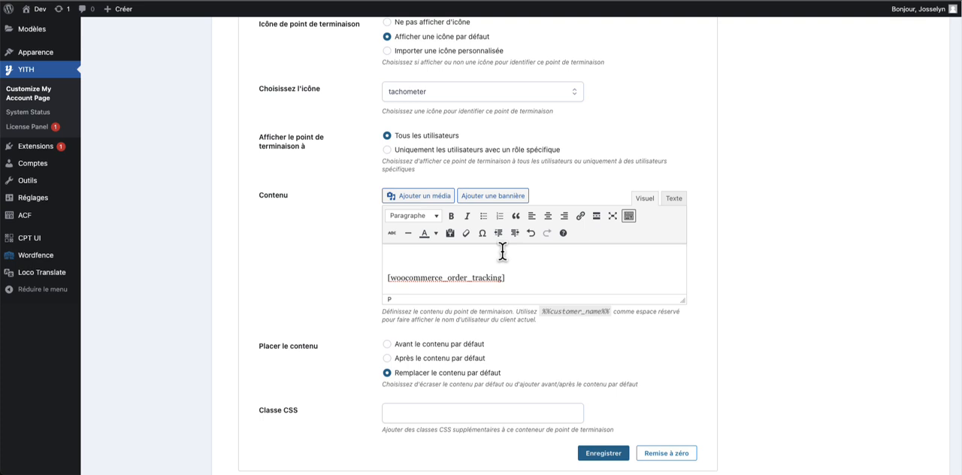
type("Suivre votre commadne")
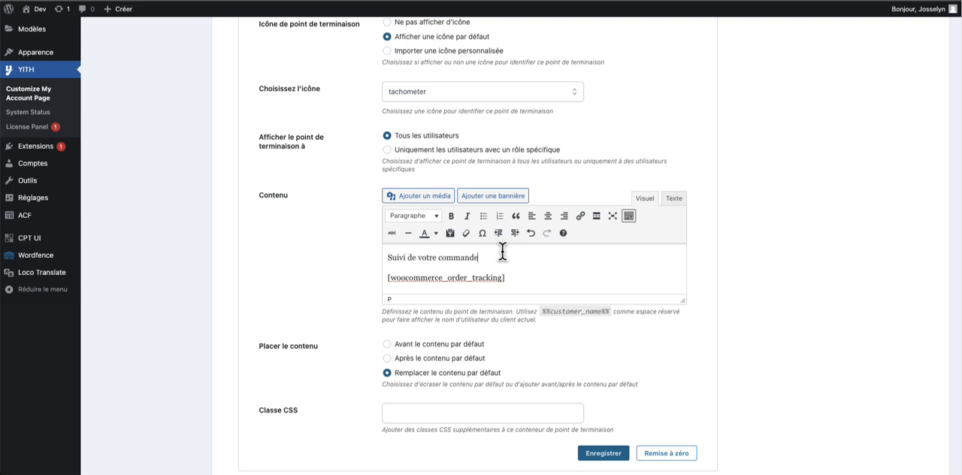
left_click_drag(519, 256, 331, 260)
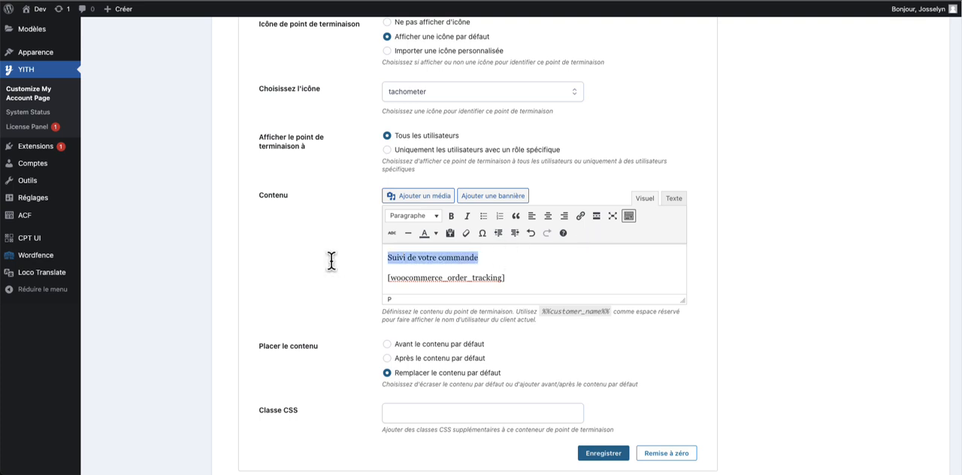
left_click(451, 223)
left_click(615, 454)
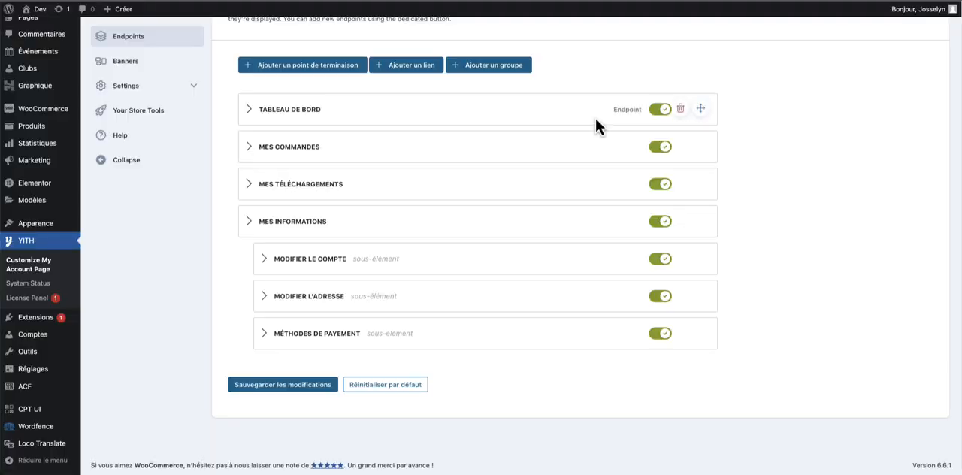
- Set the Tableau de bord content placement back to Après le contenu par défaut and save the endpoint
left_click(249, 109)
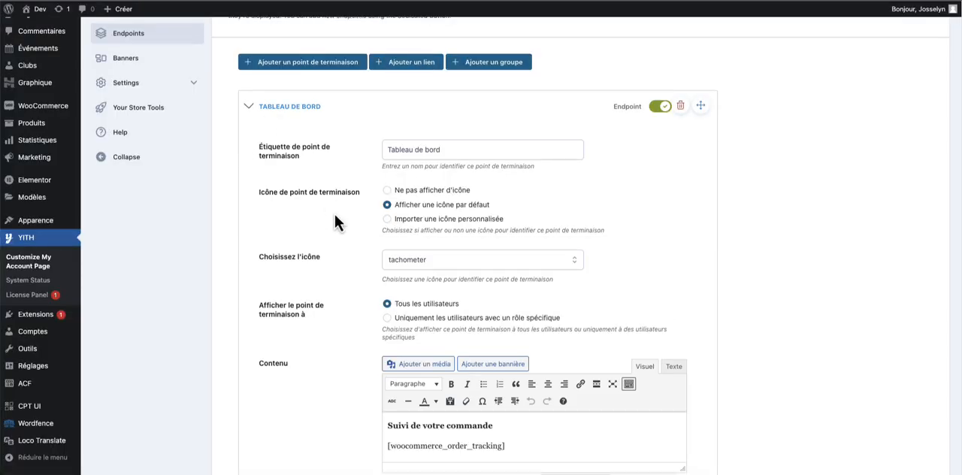
scroll(360, 241, "down", 5)
left_click(433, 211)
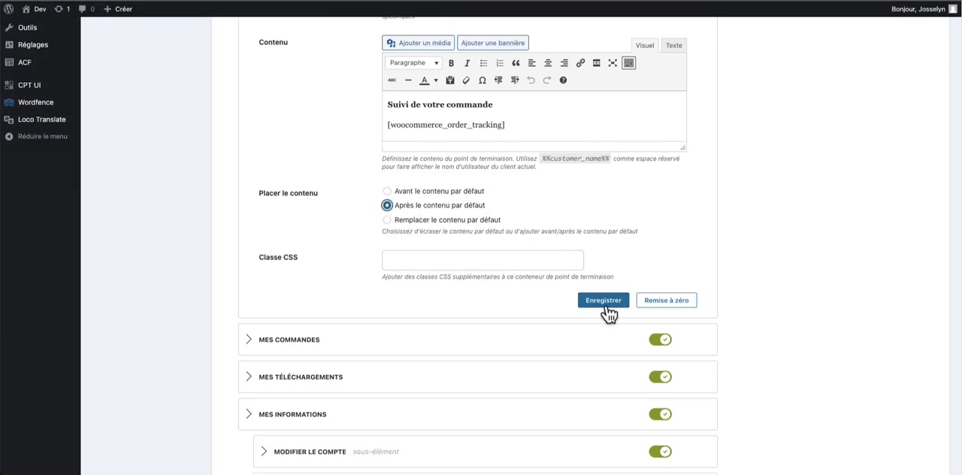
left_click(604, 306)
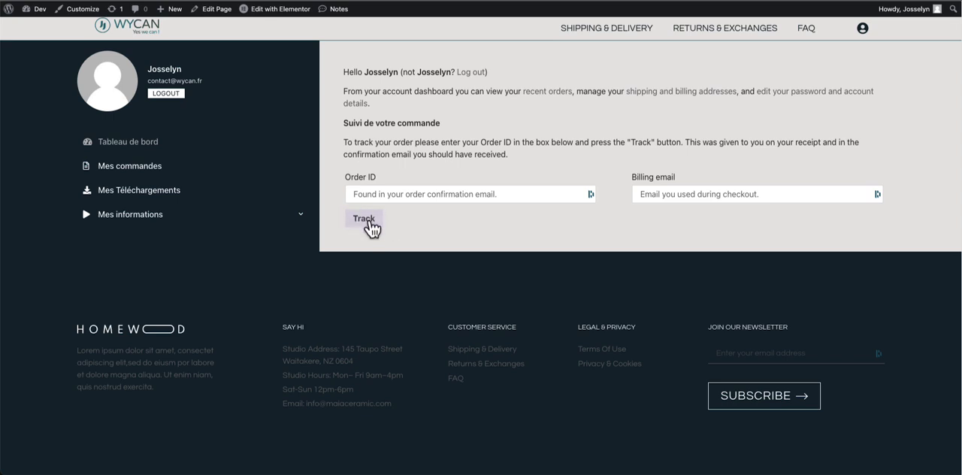
- Check the updated Tableau de bord on the account page and briefly expand and collapse the Mes informations group
left_click(243, 215)
left_click(242, 215)
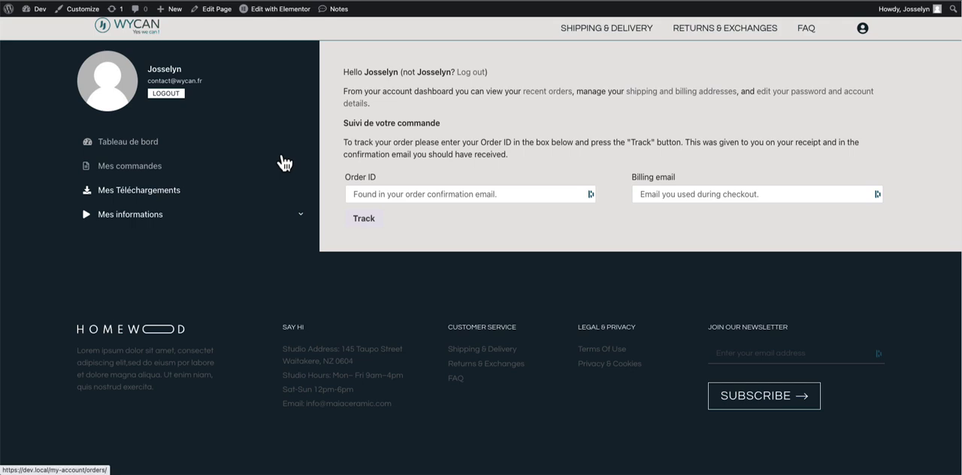
left_click(278, 9)
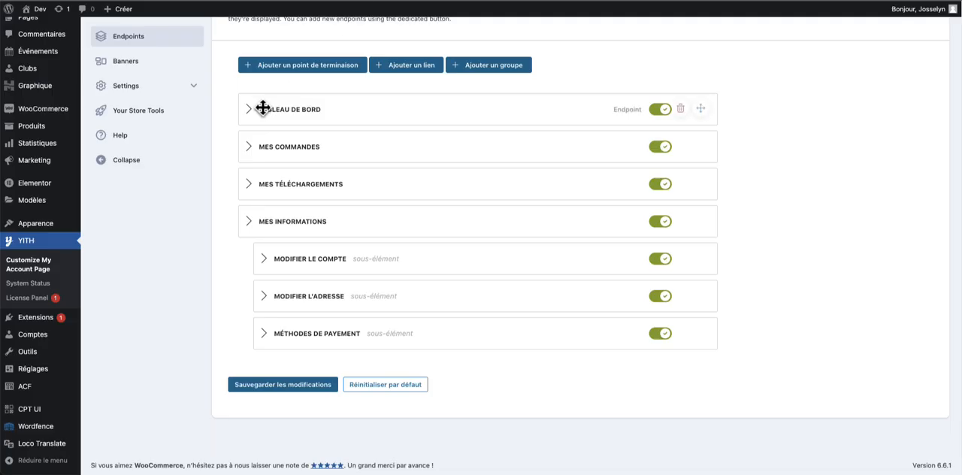
- Start a new endpoint group labelled "Service après vente"
scroll(263, 107, "up", 2)
left_click(511, 127)
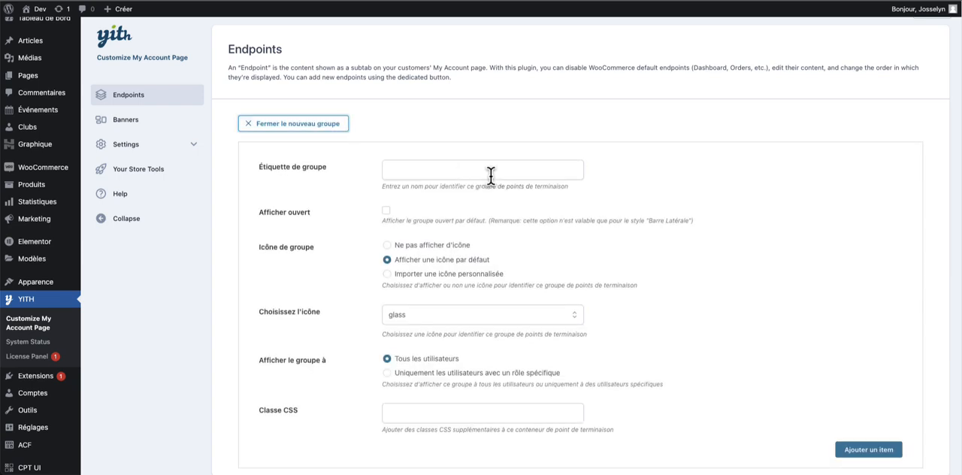
left_click(489, 174)
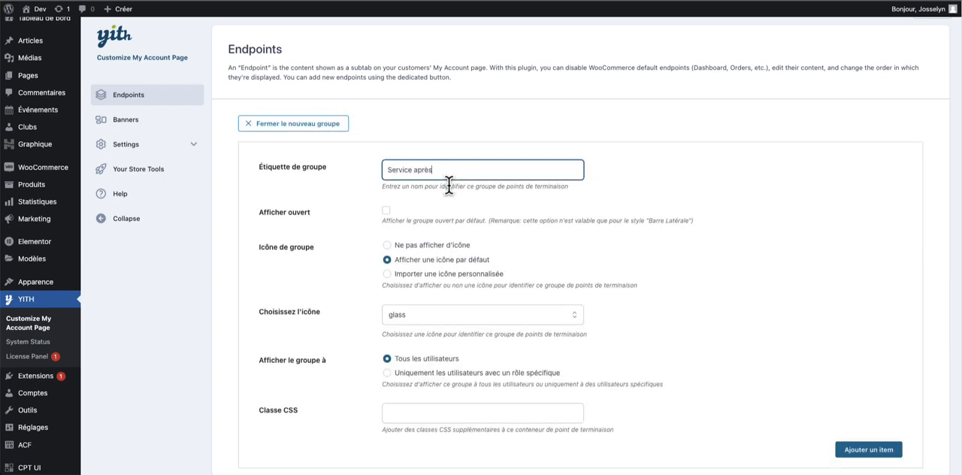
type("Service après vente")
- Choose the cog icon for the Service après vente group and add the group to the endpoints
scroll(443, 300, "down", 3)
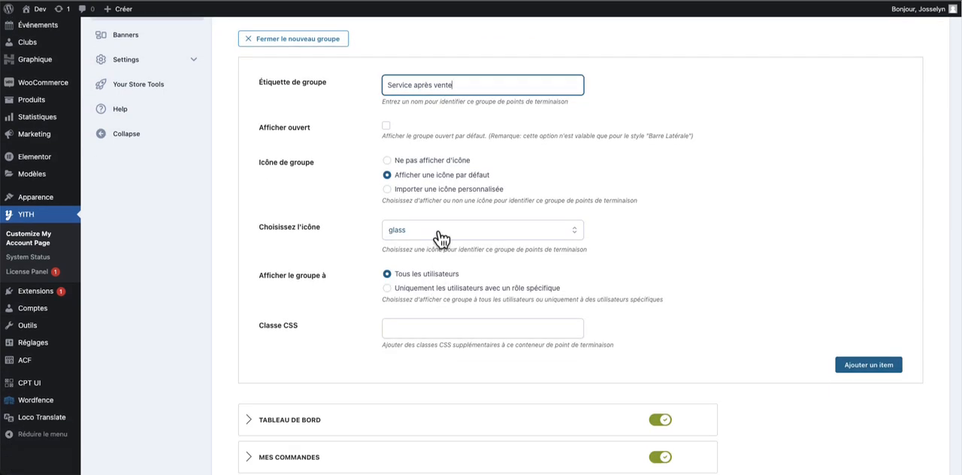
left_click(441, 235)
scroll(471, 318, "down", 5)
scroll(466, 308, "up", 2)
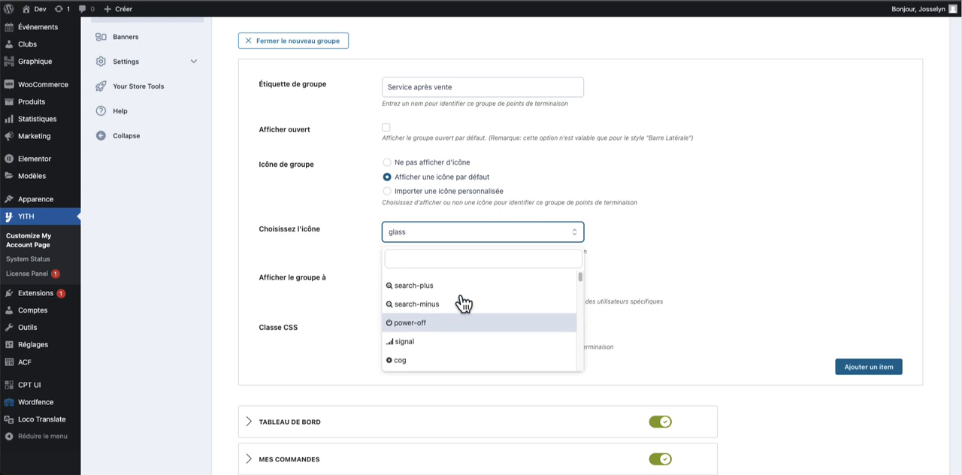
left_click(399, 364)
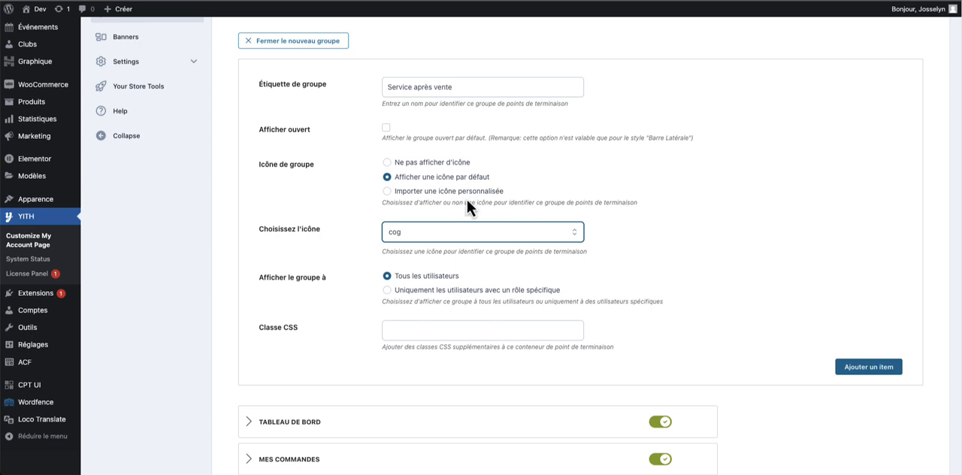
left_click(872, 368)
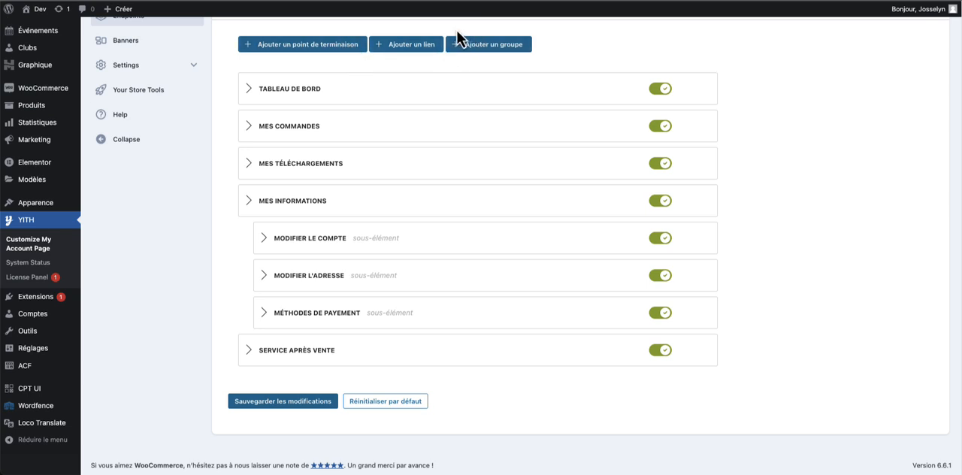
- Start a new endpoint labelled "Formulaire SAV" with the slug "formulaire-sav", consulting the account page's Mes commandes endpoint along the way
left_click(344, 47)
left_click(421, 89)
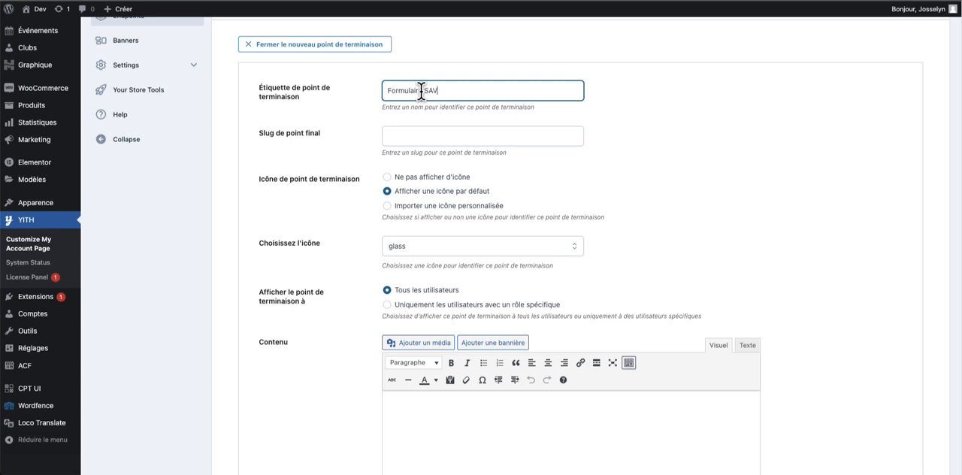
left_click(414, 133)
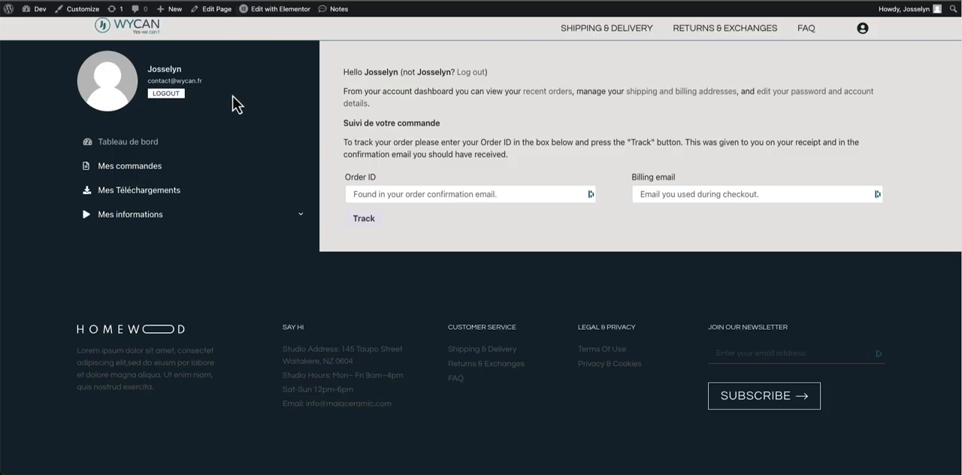
left_click(150, 166)
scroll(336, 9, "down", 1)
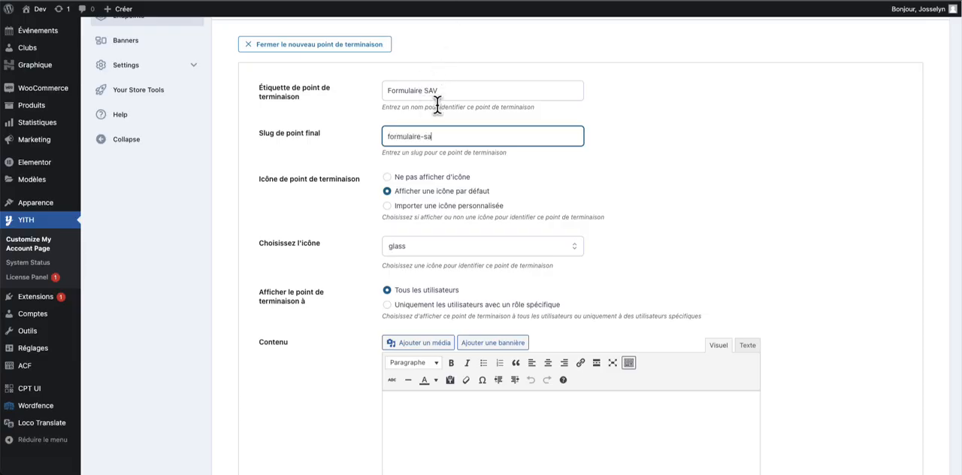
left_click(468, 120)
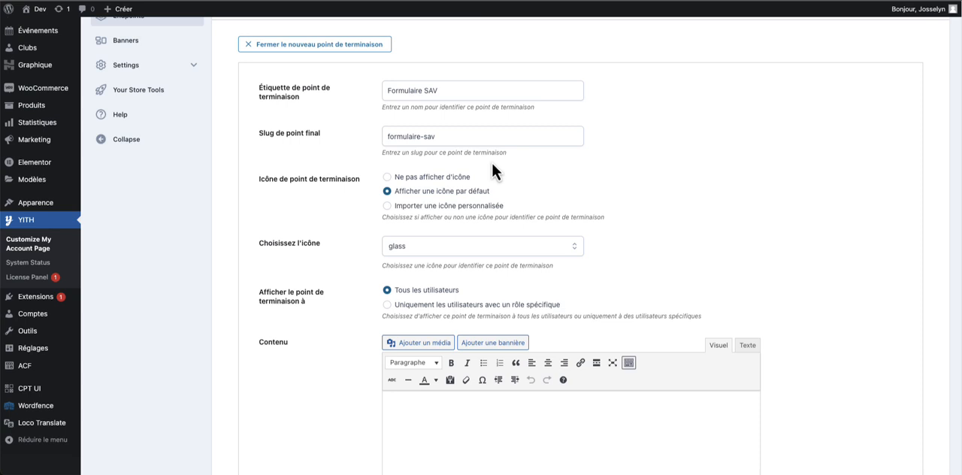
- Set the Formulaire SAV endpoint to display no icon (Ne pas afficher d'icône)
scroll(481, 168, "down", 1)
left_click(445, 160)
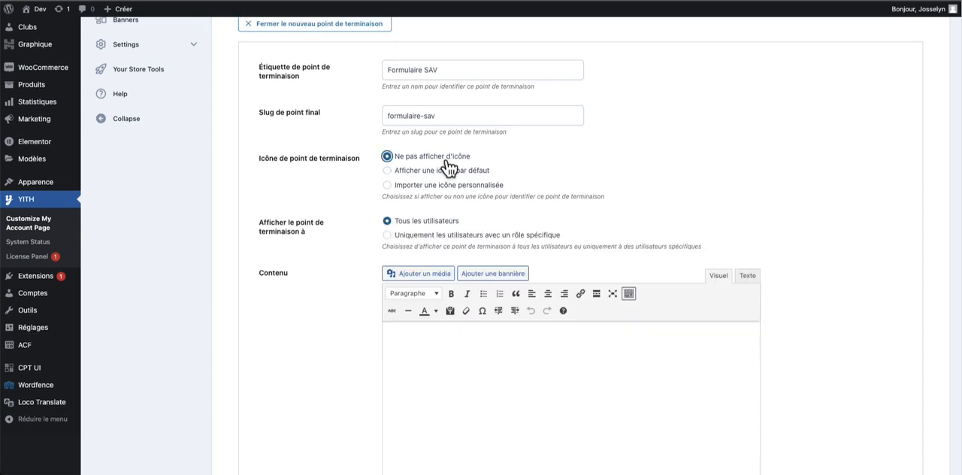
scroll(454, 162, "down", 1)
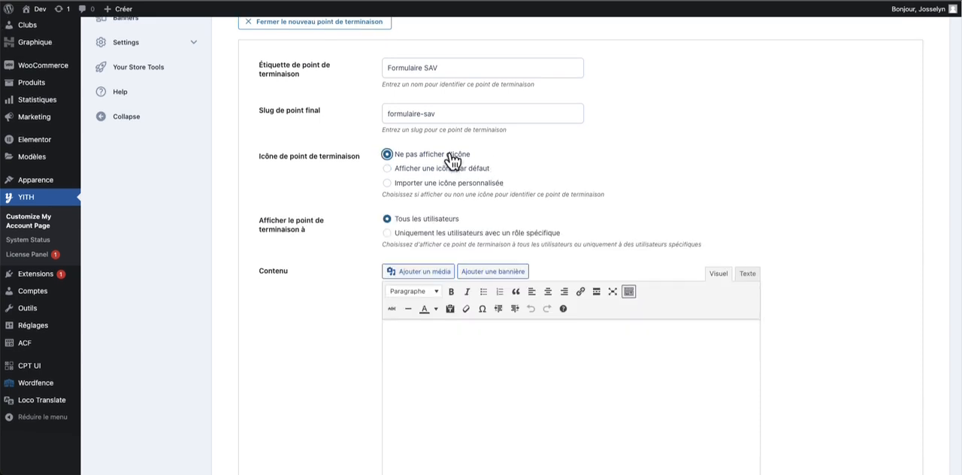
- Open the list of saved Elementor templates (Modèles enregistrés)
mouse_move(58, 169)
scroll(181, 144, "up", 1)
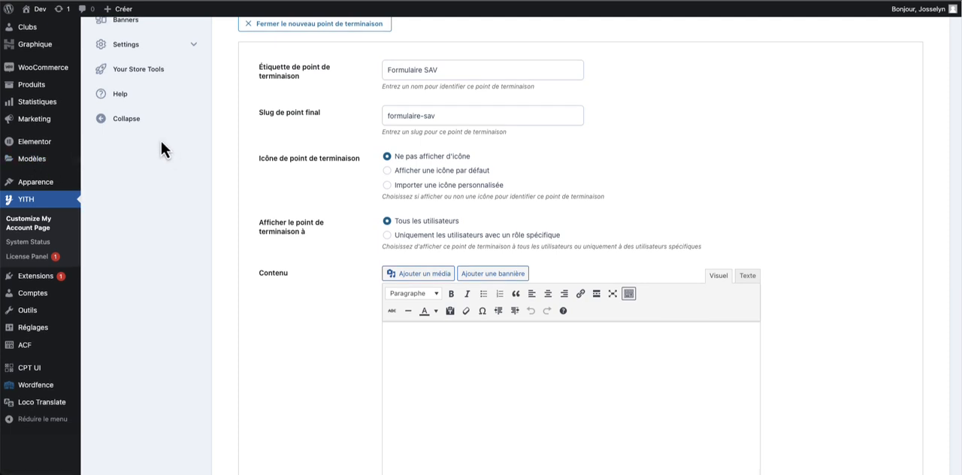
left_click_drag(173, 146, 192, 162)
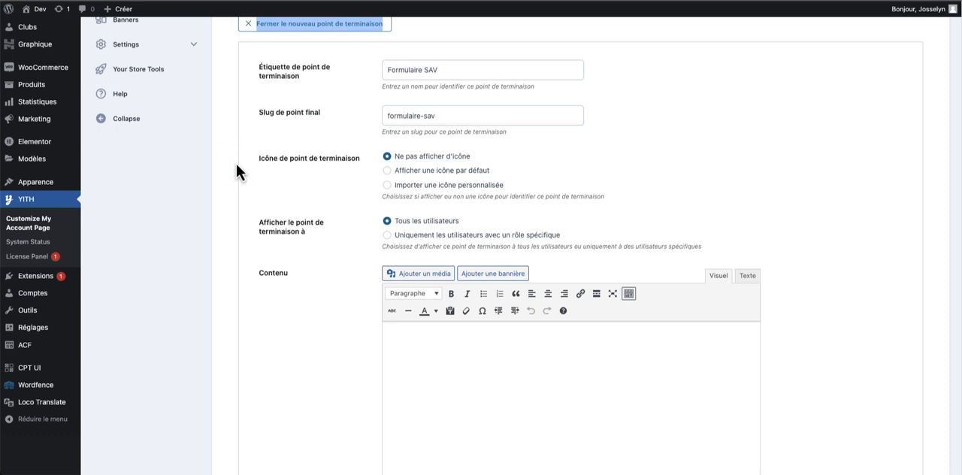
left_click(255, 186)
scroll(255, 186, "up", 1)
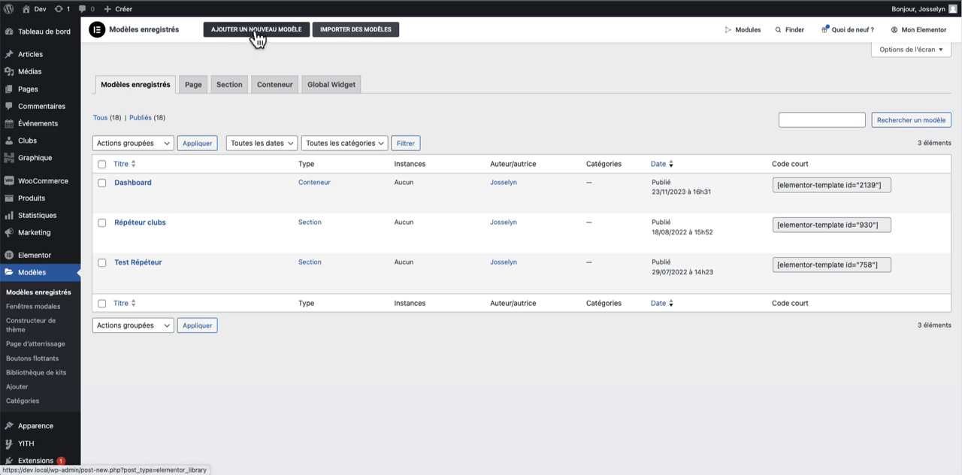
- Create a new Elementor template of type Conteneur named "Formualaire SAV"
left_click(254, 32)
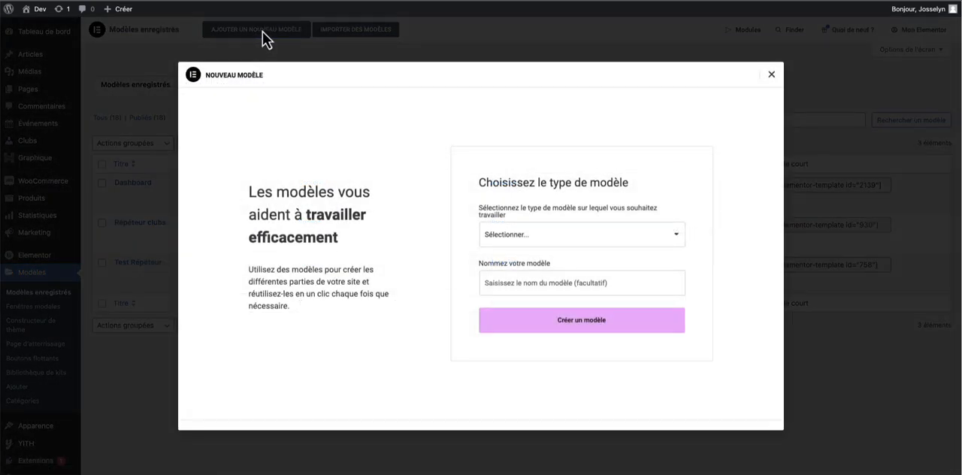
left_click(544, 238)
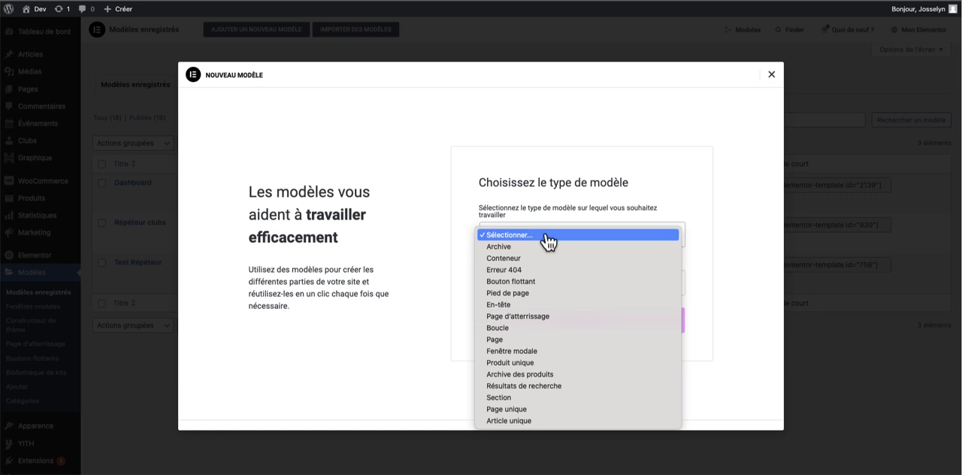
left_click(548, 259)
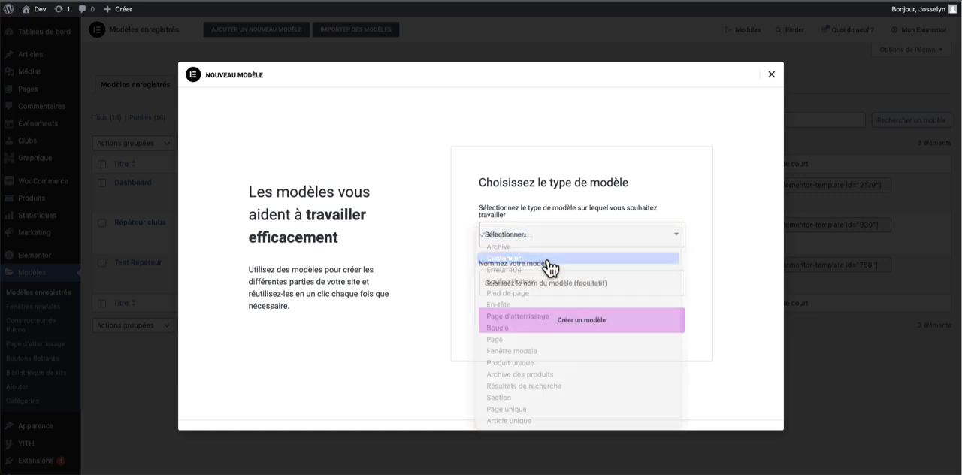
left_click(561, 289)
type("Formualire SAV")
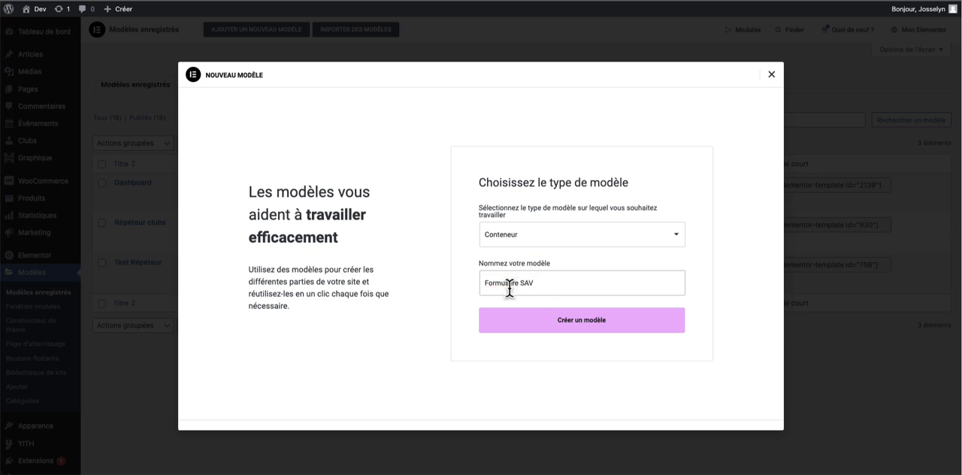
left_click(540, 322)
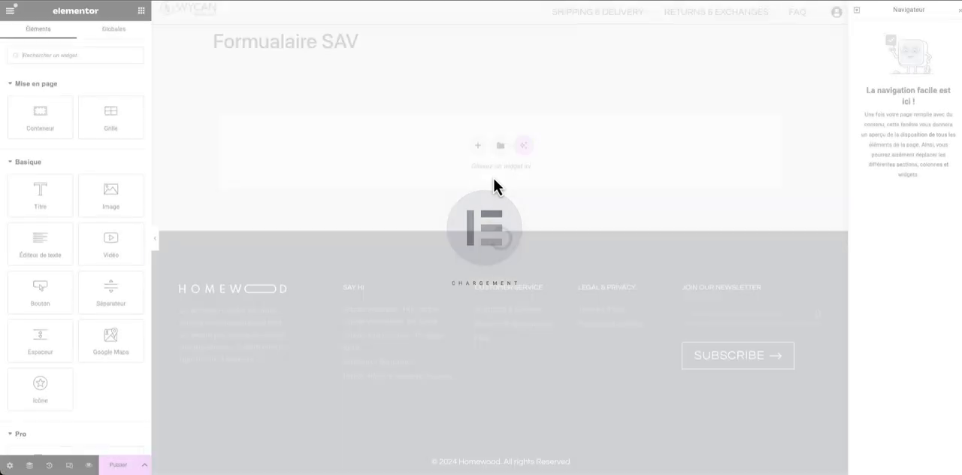
- Add a single Flexbox container with a vertical downward direction to the empty template
left_click(478, 146)
left_click(475, 165)
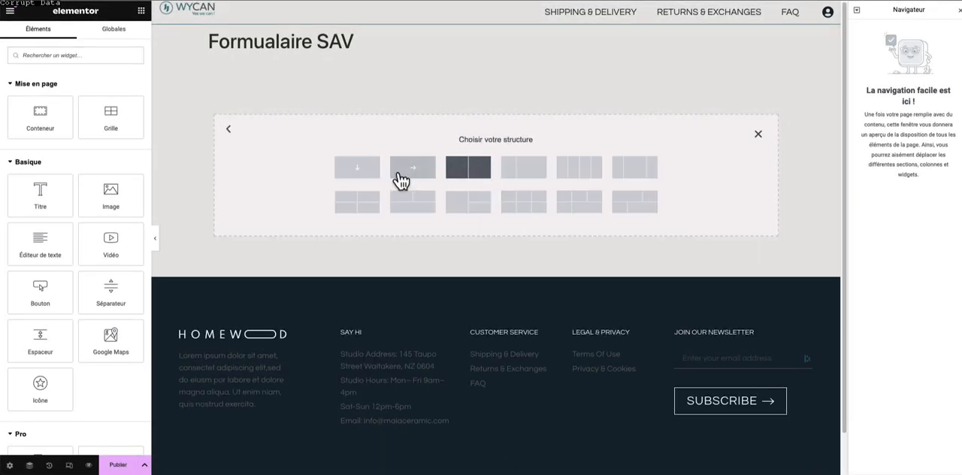
left_click(358, 167)
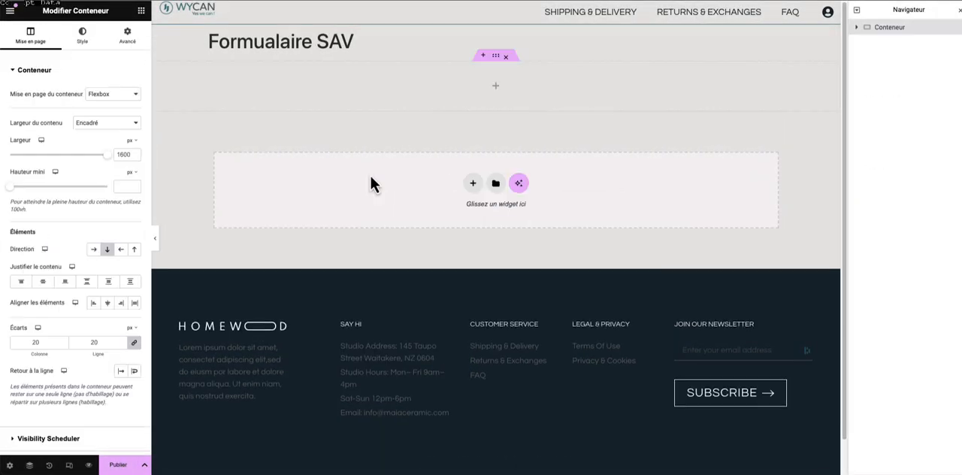
- Add an Image widget to the container and use the parcel box icon from the media library
left_click(135, 10)
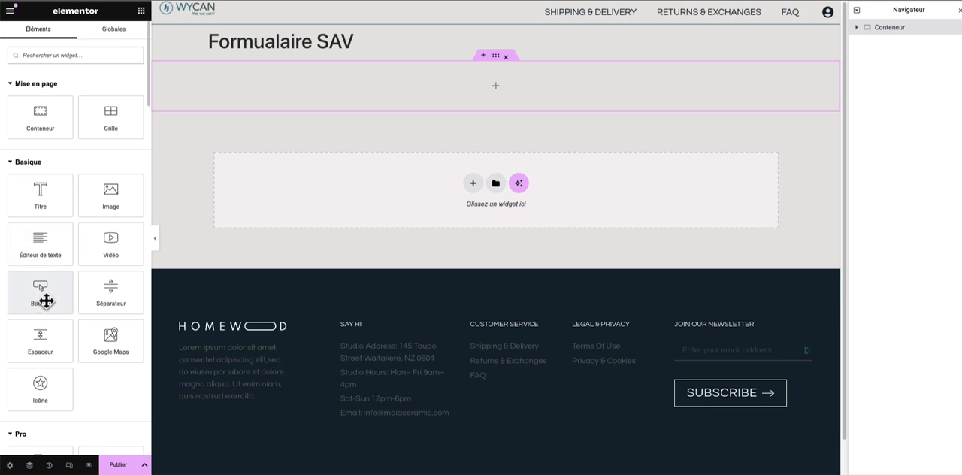
left_click_drag(92, 191, 325, 91)
left_click(96, 137)
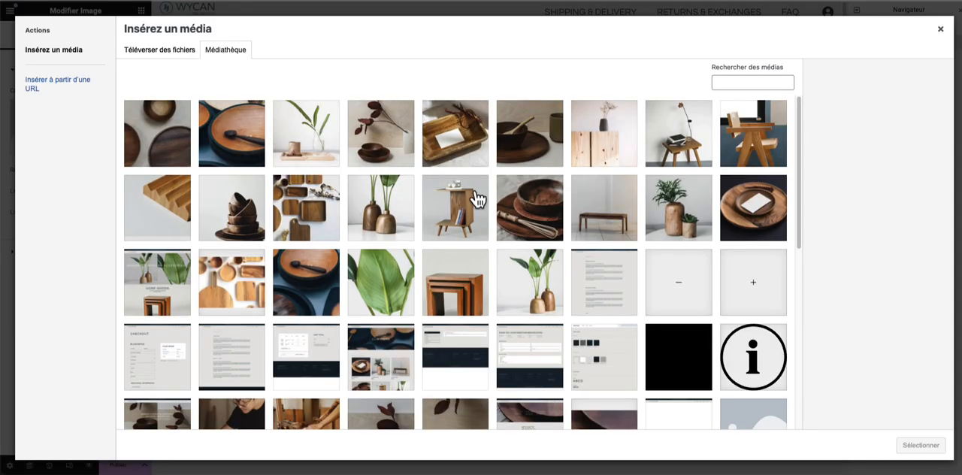
scroll(556, 198, "down", 2)
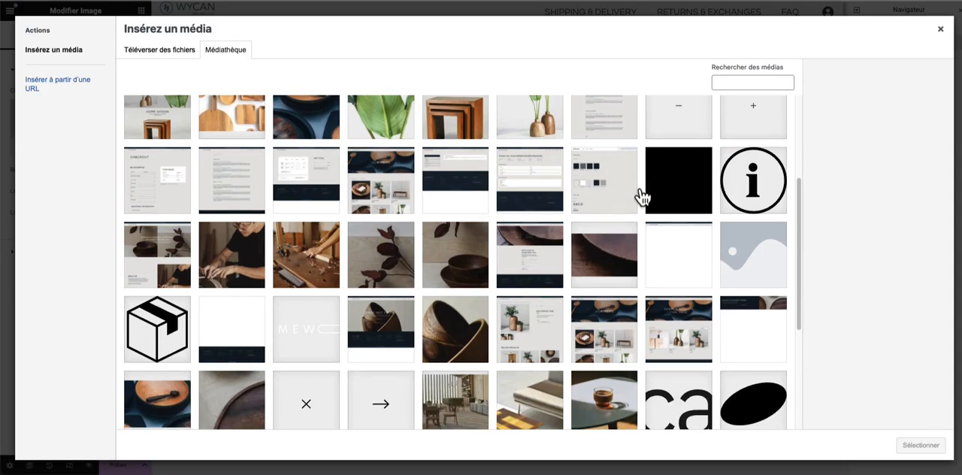
left_click(164, 348)
left_click(923, 447)
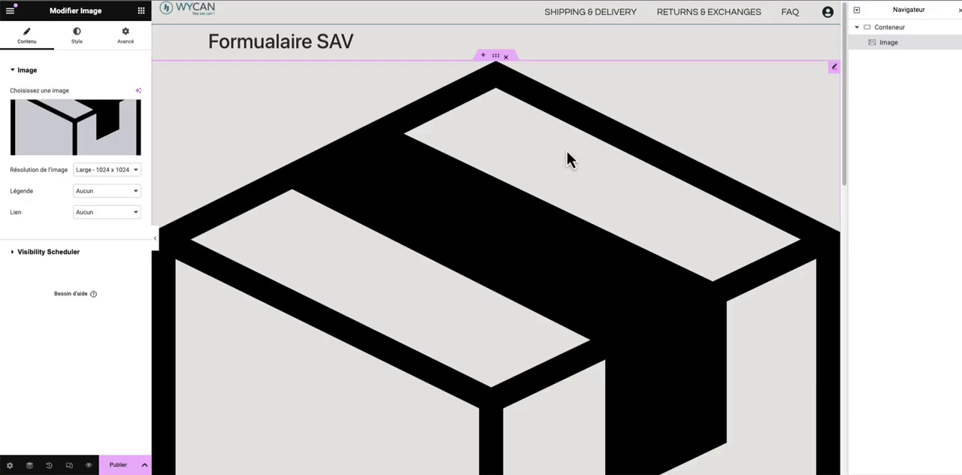
- Adjust the parcel box image's resolution and set its width to 10%
left_click(118, 171)
left_click(116, 236)
left_click(77, 36)
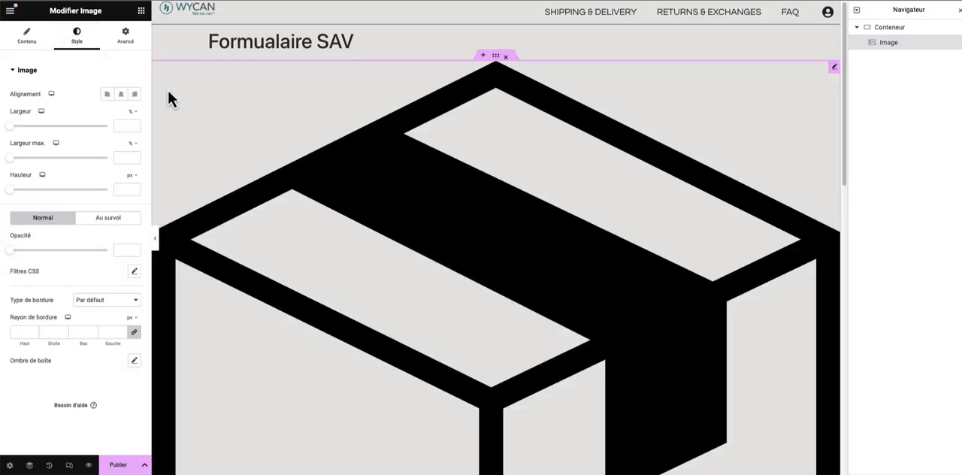
left_click_drag(11, 127, 19, 132)
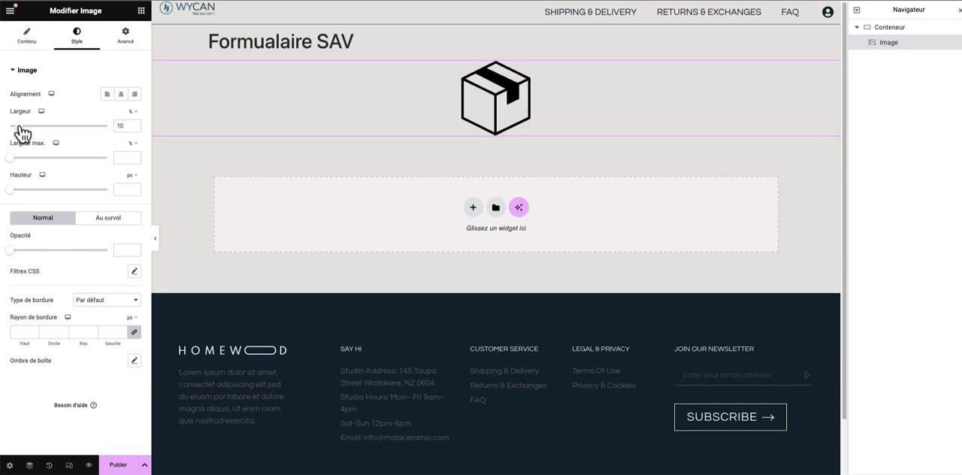
- Add a Titre widget below the parcel box image with the text "Demande de SAV"
left_click(141, 11)
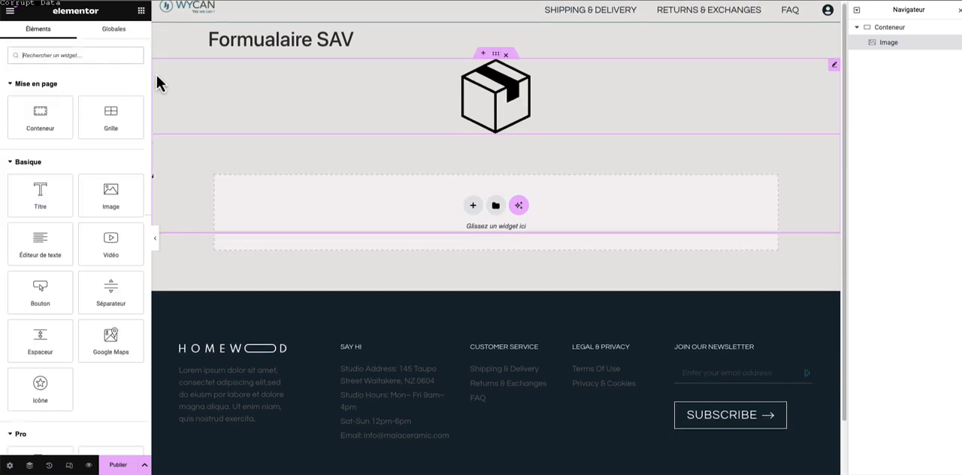
left_click_drag(42, 194, 460, 109)
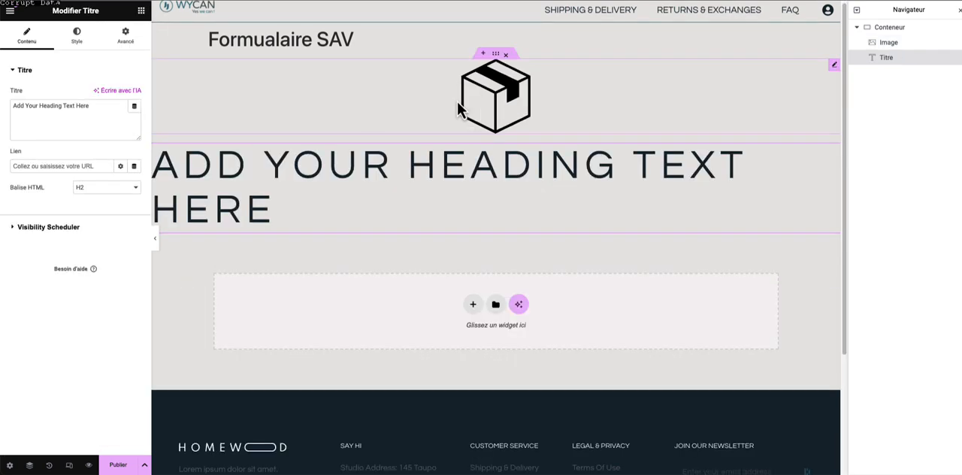
left_click(496, 56)
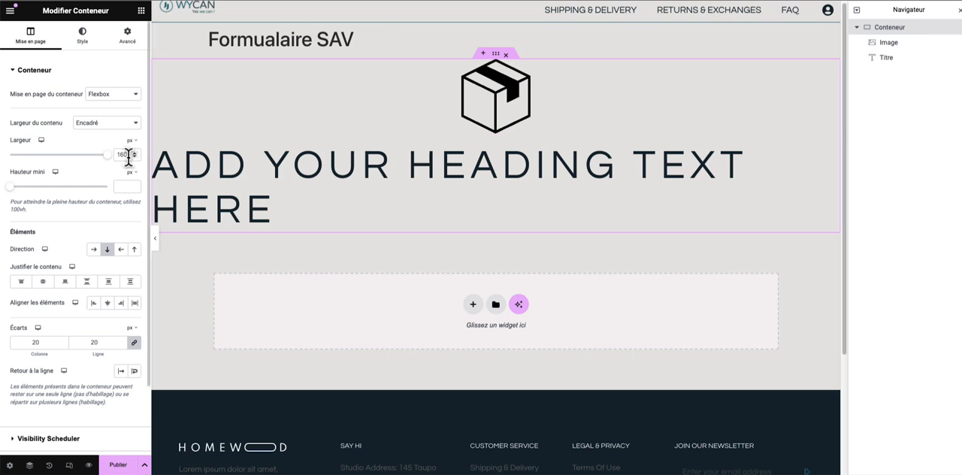
left_click(260, 170)
triple_click(67, 106)
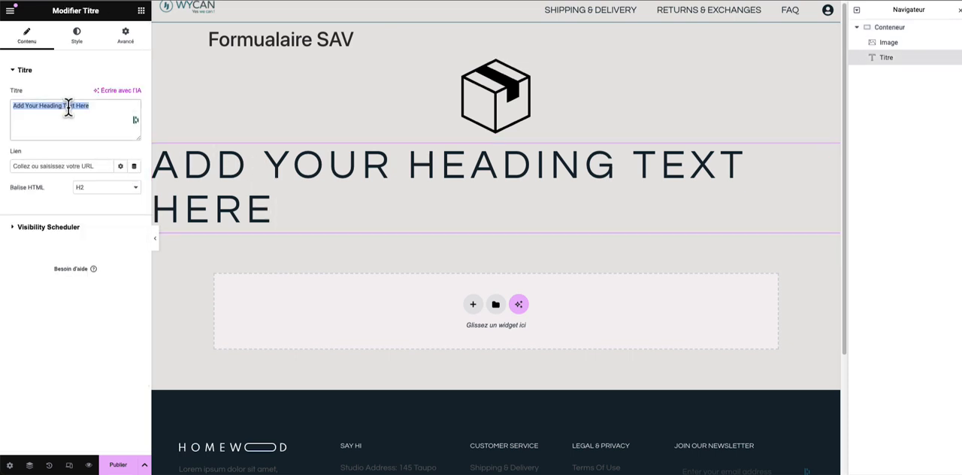
type("Demande de sAV")
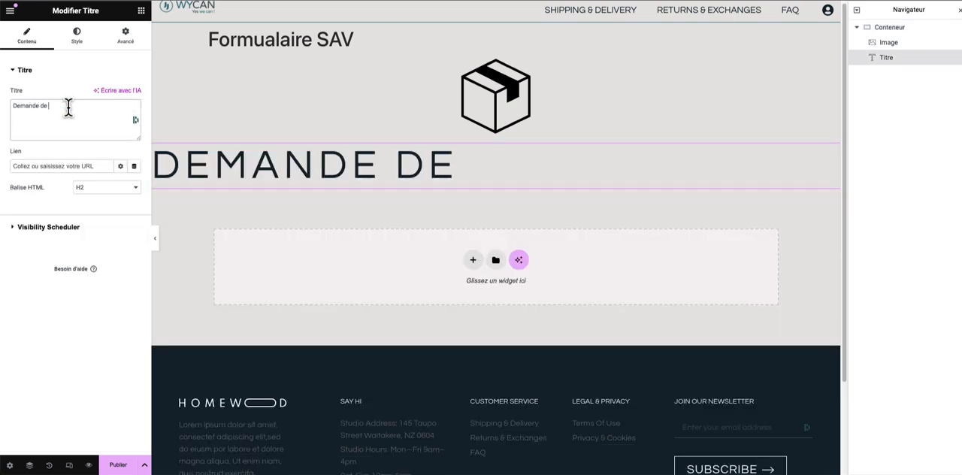
key("BackSpace")
key("BackSpace")
key("BackSpace")
type("SAV")
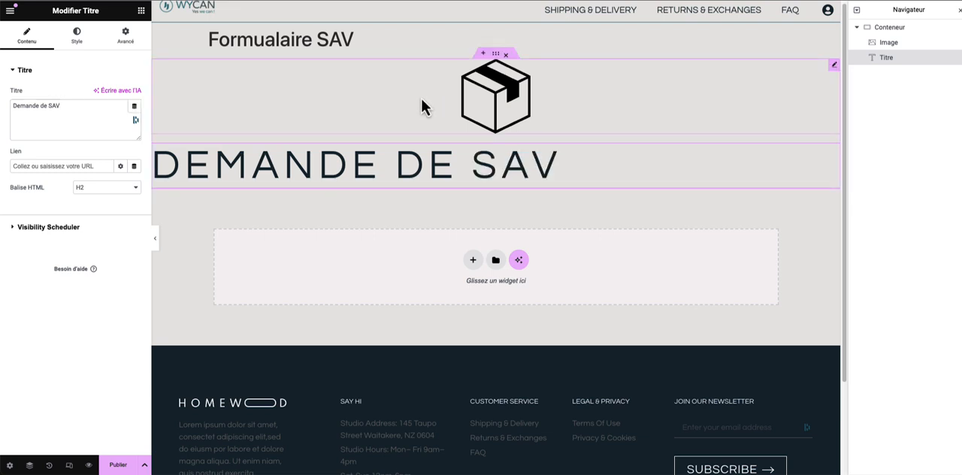
- Nest an inner container with a horizontal direction and move both the heading and the parcel image into it, heading first
left_click(423, 103)
left_click(140, 11)
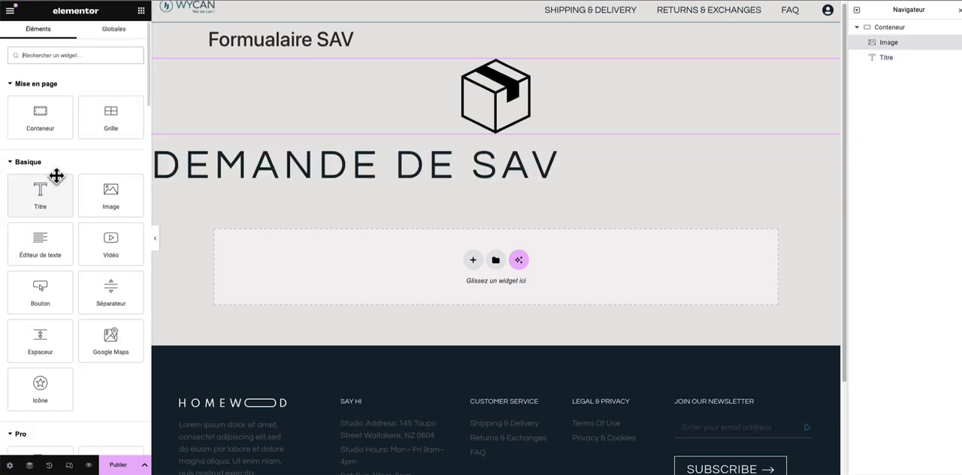
left_click_drag(40, 113, 398, 75)
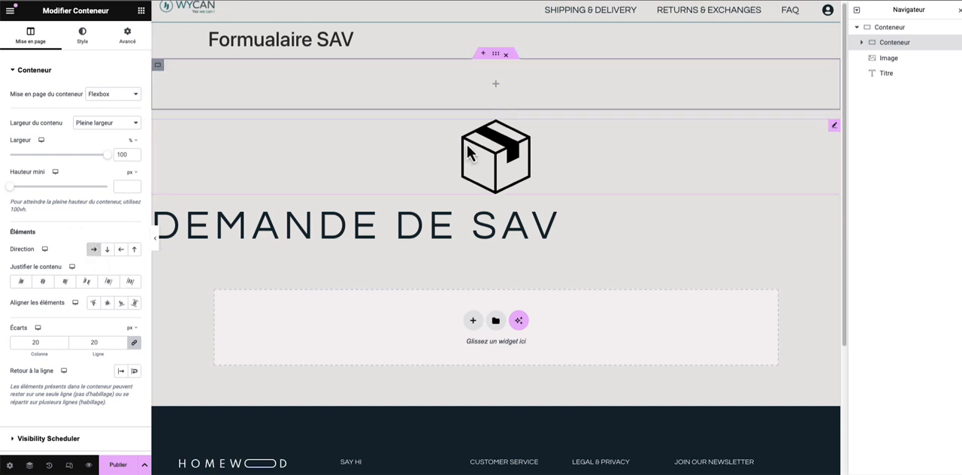
left_click_drag(466, 142, 228, 68)
left_click_drag(563, 85, 497, 78)
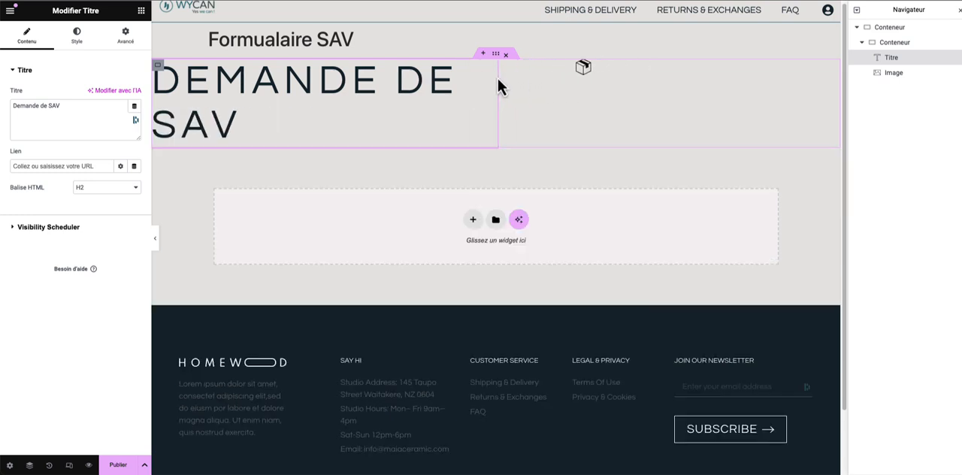
- Set the "Demande de SAV" heading's letter spacing to 0 px and its font size to 50 px
left_click(78, 38)
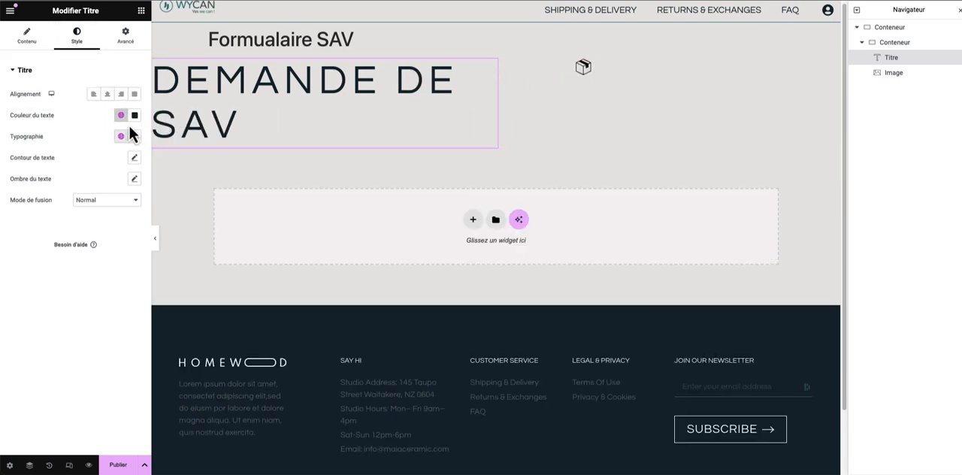
left_click(135, 136)
key("Down")
key("Down")
key("Down")
key("Down")
key("Down")
key("Down")
key("Down")
key("Down")
key("Down")
key("Down")
key("Down")
key("Down")
key("Down")
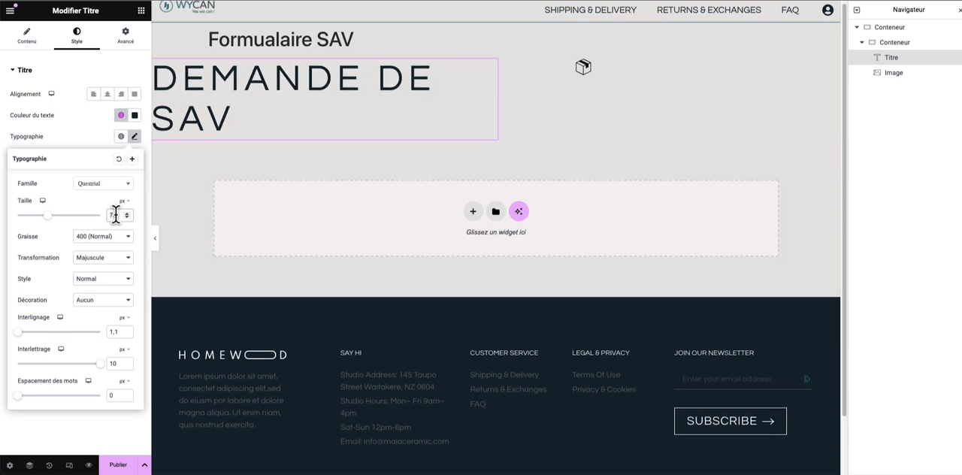
double_click(115, 364)
type("0")
left_click(112, 215)
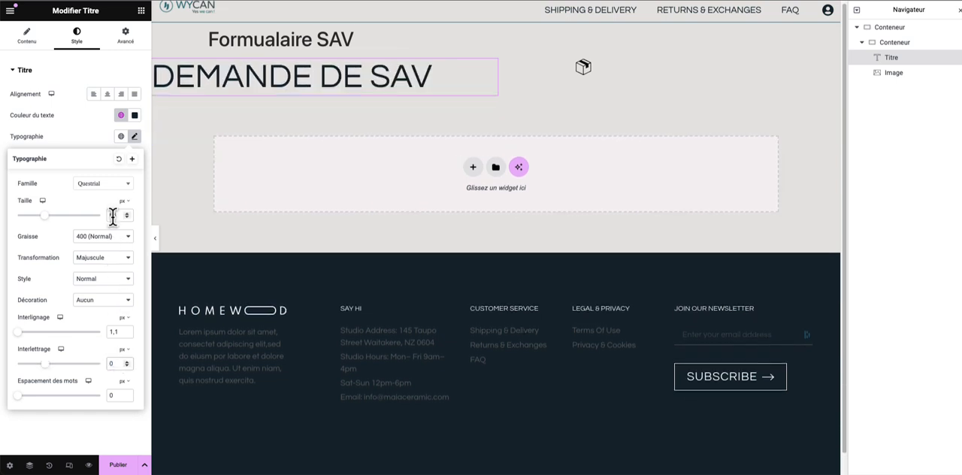
key("Down")
key("Down")
key("Down")
key("Down")
key("Down")
key("Down")
key("Down")
key("Down")
key("Down")
key("Down")
key("Down")
key("Down")
key("Down")
key("Down")
key("Down")
key("Down")
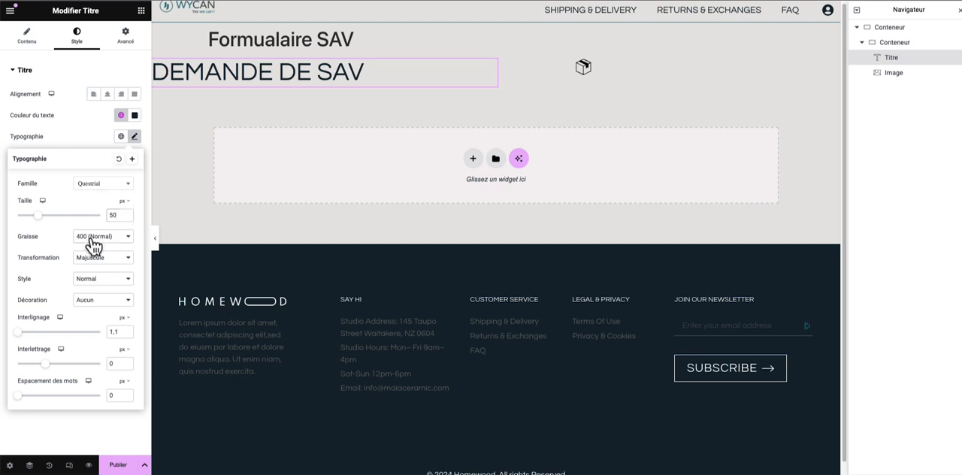
- Give the "Demande de SAV" heading a heavier font weight and set the parcel image's width to 18%
left_click(93, 236)
left_click(97, 275)
left_click(584, 69)
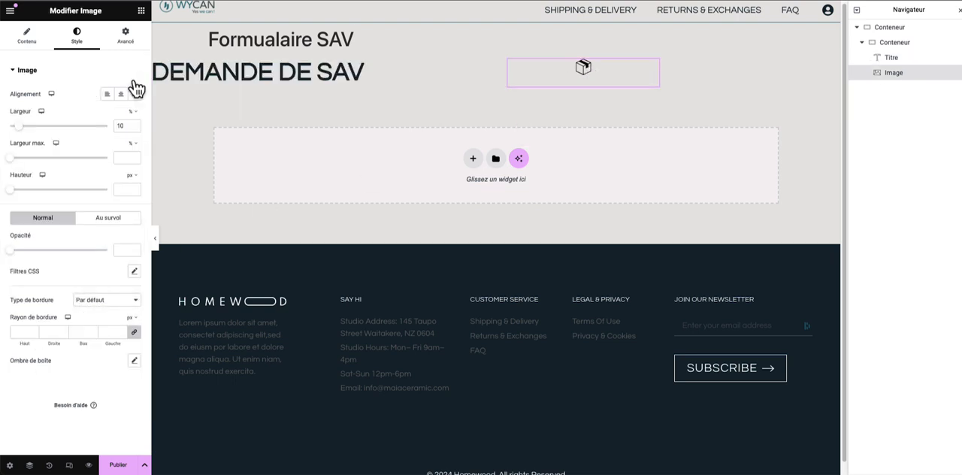
key("BackSpace")
key("BackSpace")
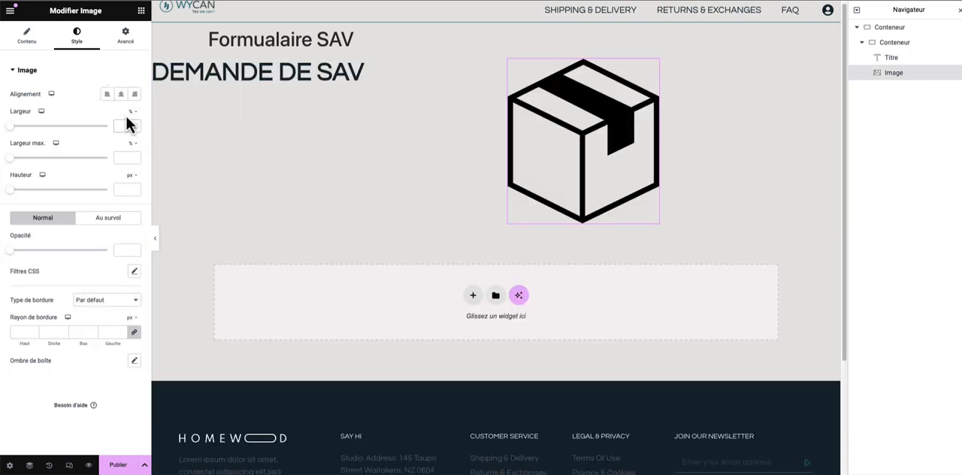
left_click_drag(13, 127, 32, 129)
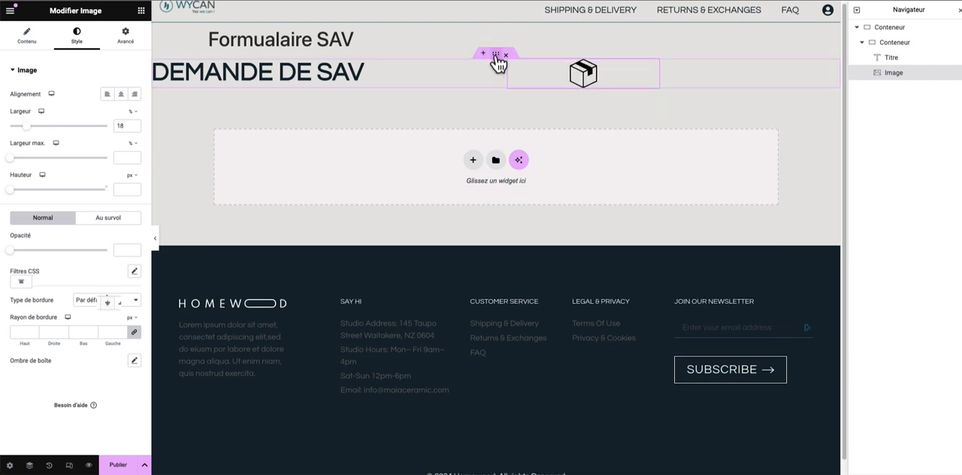
- Centre the content justification of both the outer container and the inner horizontal container
left_click(494, 54)
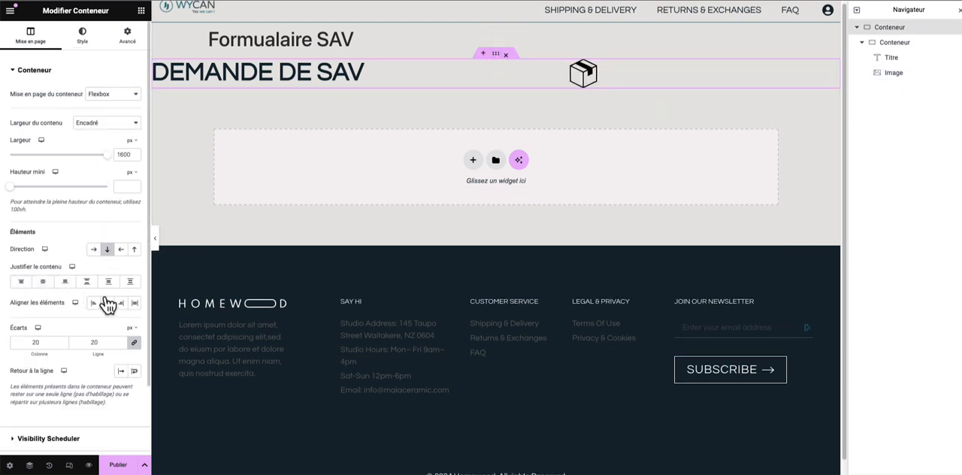
left_click(43, 283)
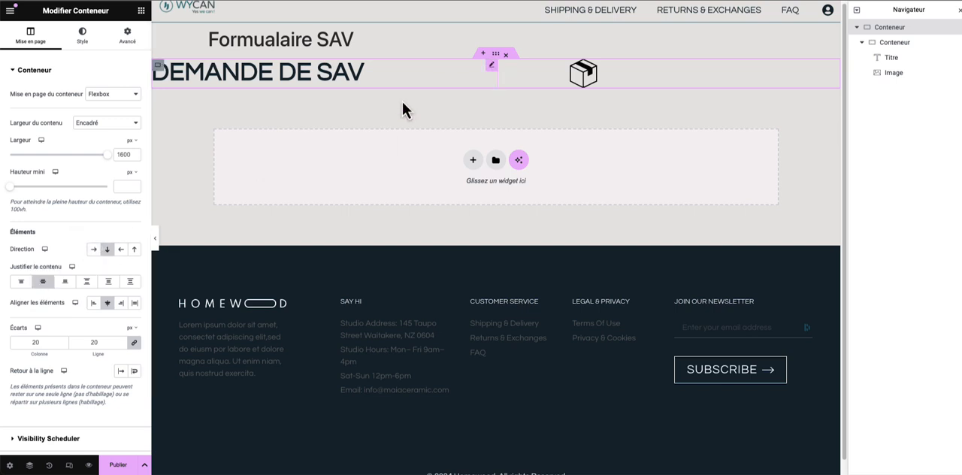
left_click(164, 71)
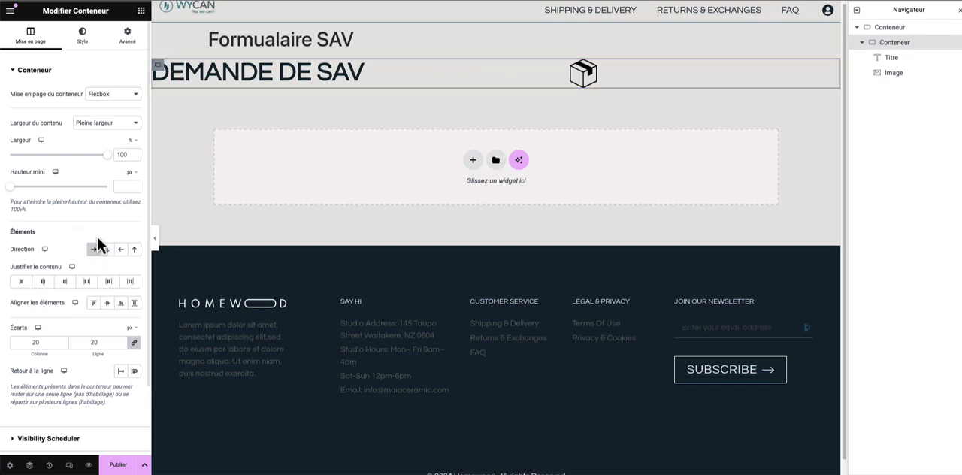
left_click(43, 281)
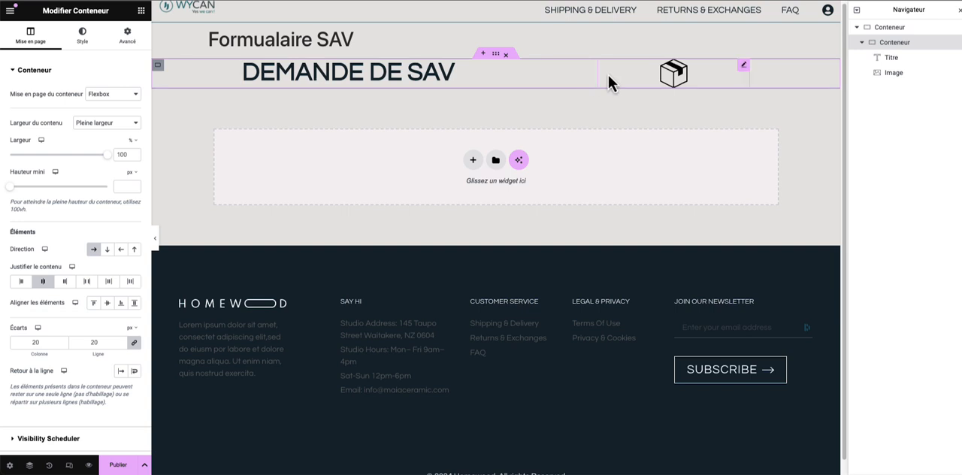
- Narrow the "Demande de SAV" heading's box to just fit its text, bringing the parcel image closer
left_click(650, 72)
left_click(581, 77)
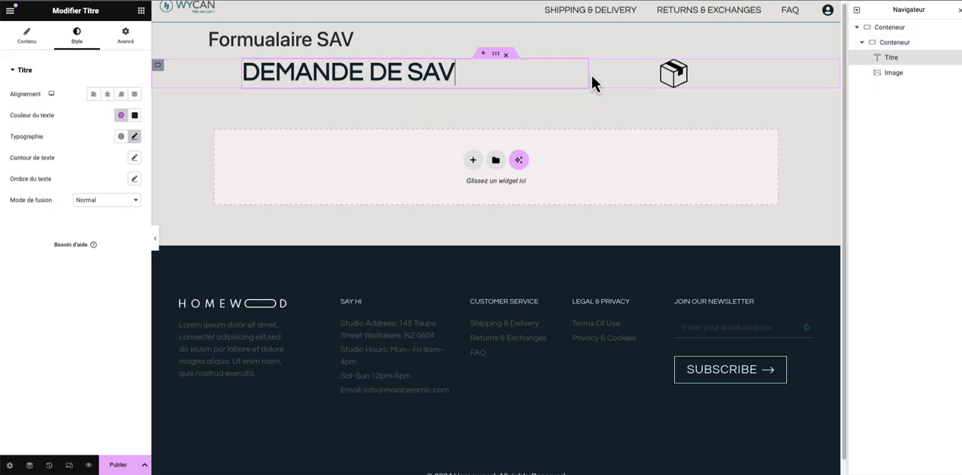
left_click_drag(587, 77, 460, 85)
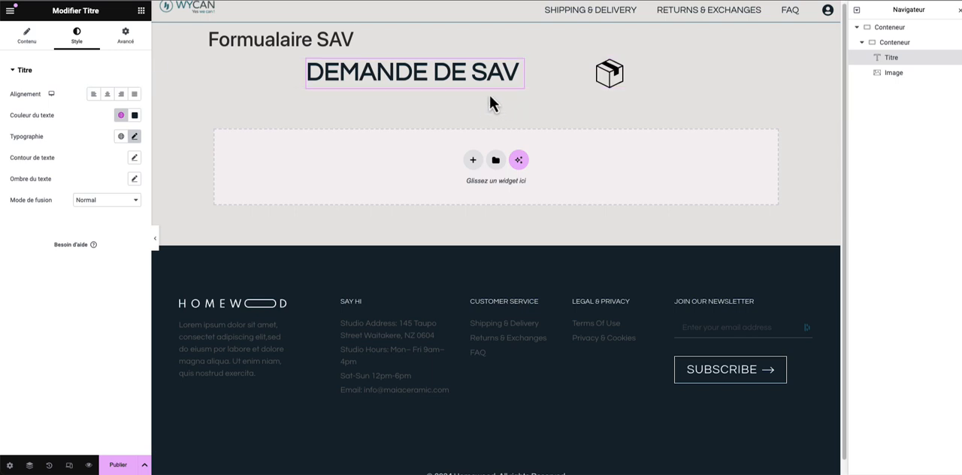
scroll(490, 86, "down", 1)
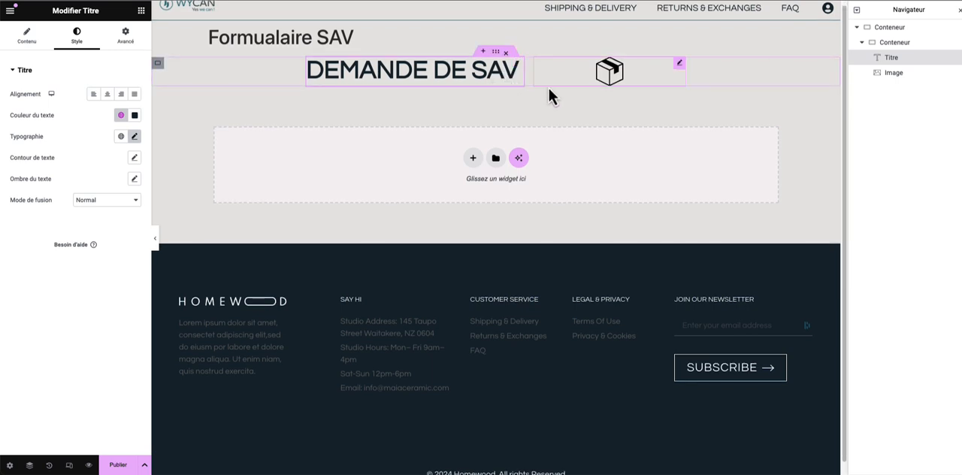
- Add a Formulaire widget and place it in the outer container, below the inner container with the heading and image
left_click(894, 40)
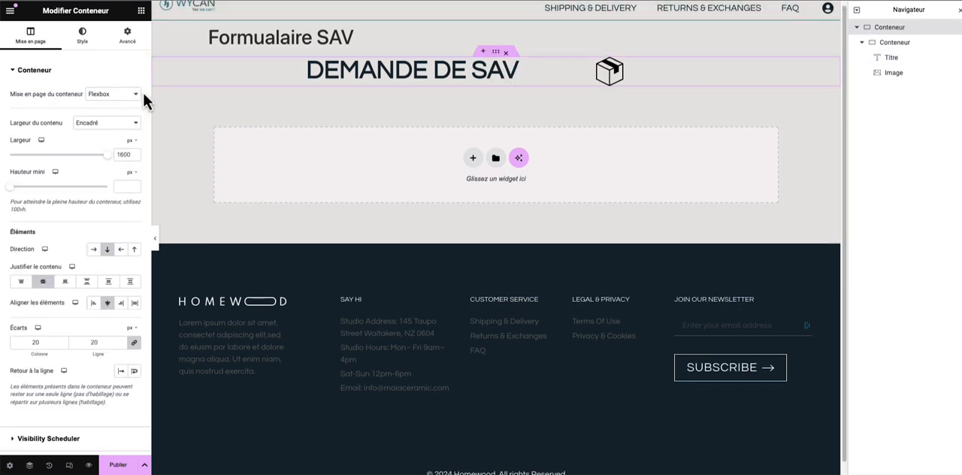
left_click(141, 10)
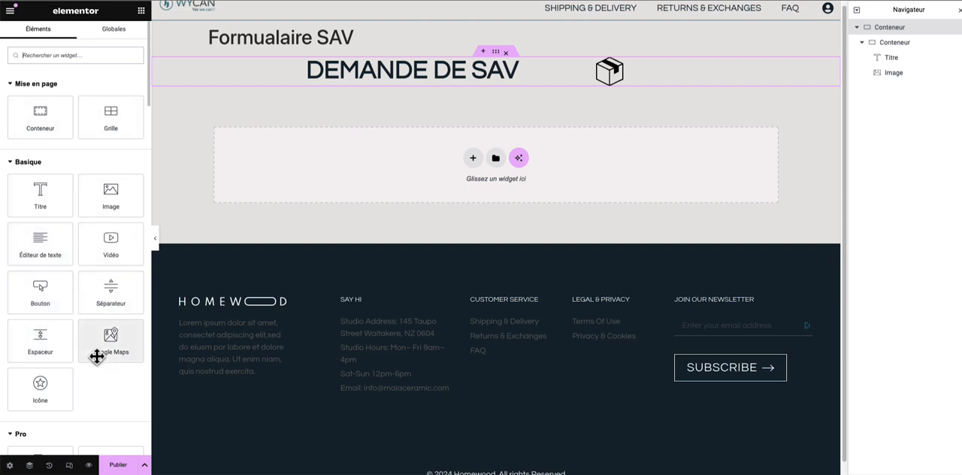
left_click(77, 53)
type("for")
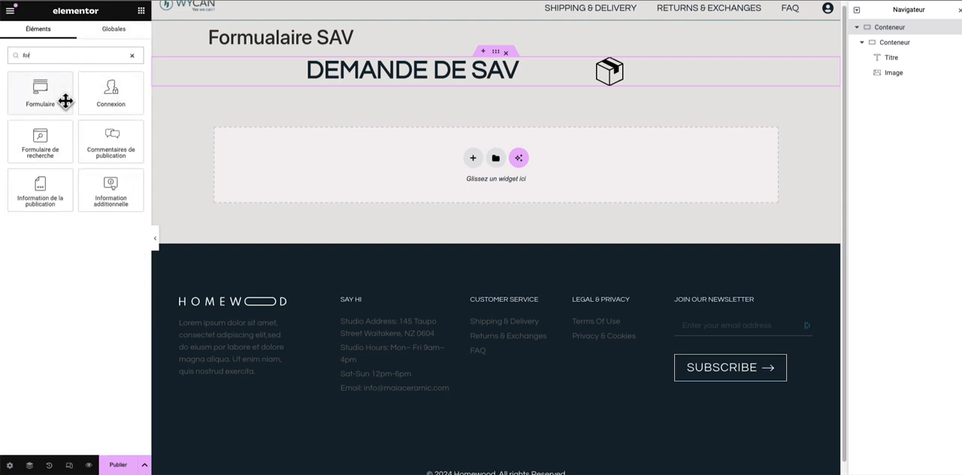
left_click_drag(67, 98, 489, 81)
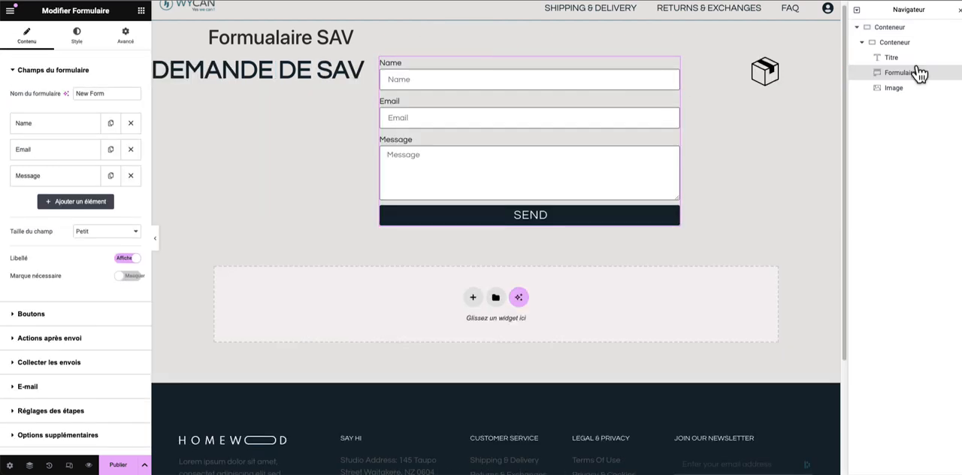
left_click_drag(919, 73, 899, 112)
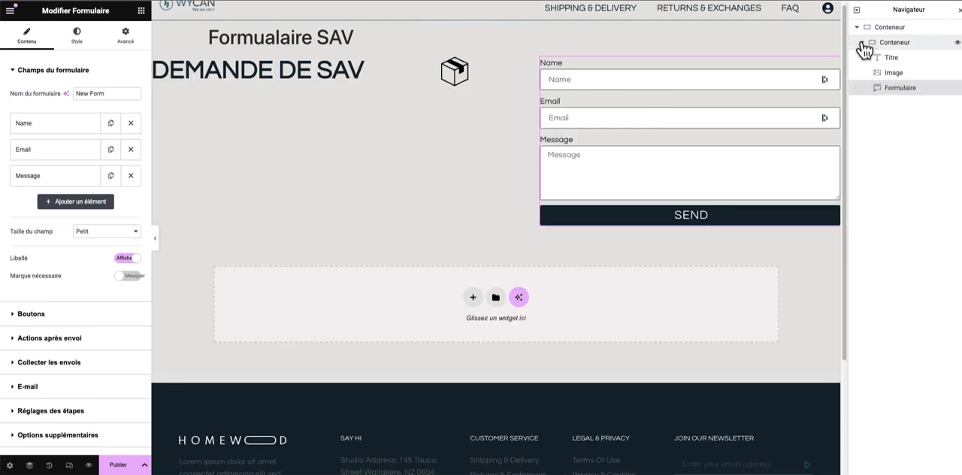
left_click(862, 42)
left_click(862, 42)
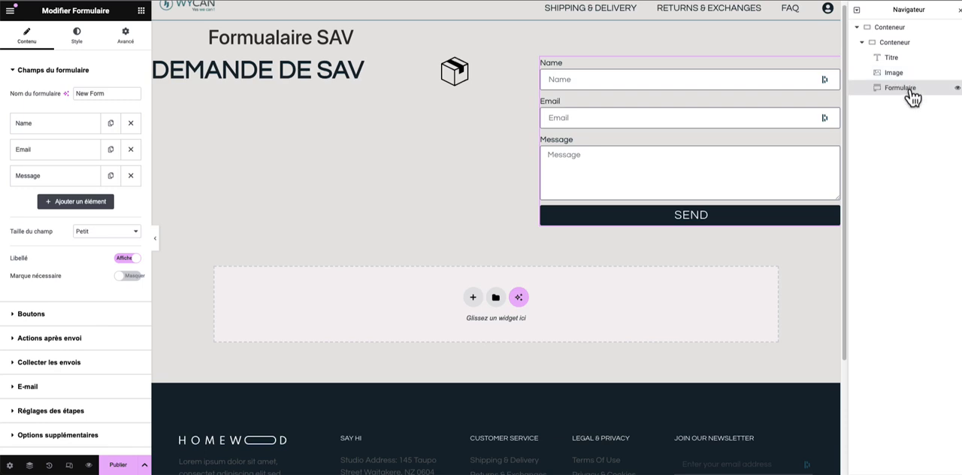
left_click_drag(910, 95, 886, 70)
left_click(862, 57)
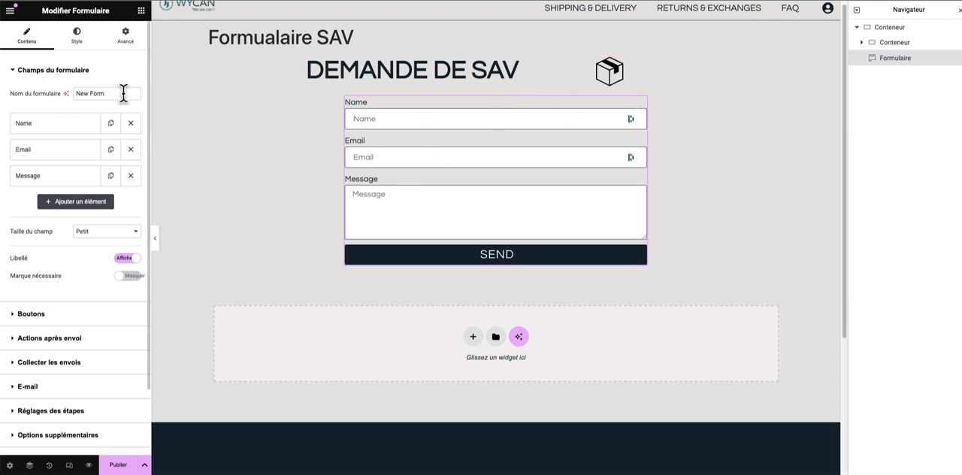
- Examine the form's Name field settings and the dynamic tags offered for its label
scroll(113, 142, "down", 1)
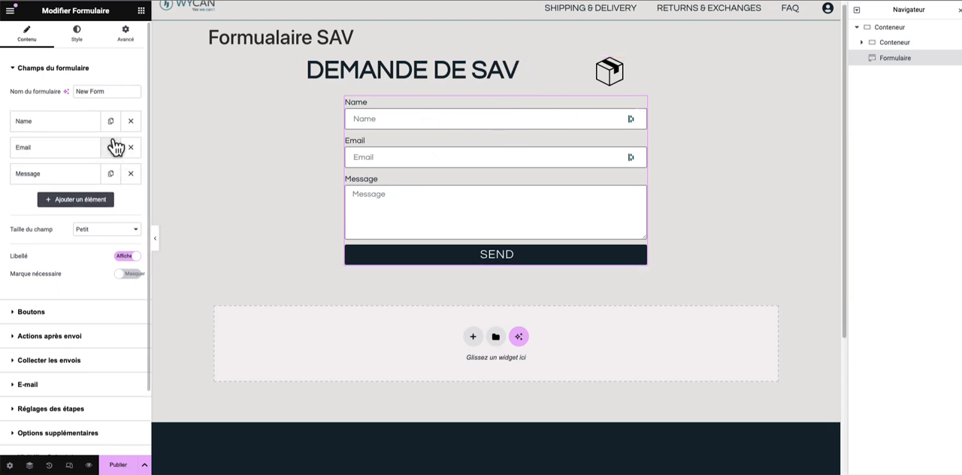
left_click(84, 128)
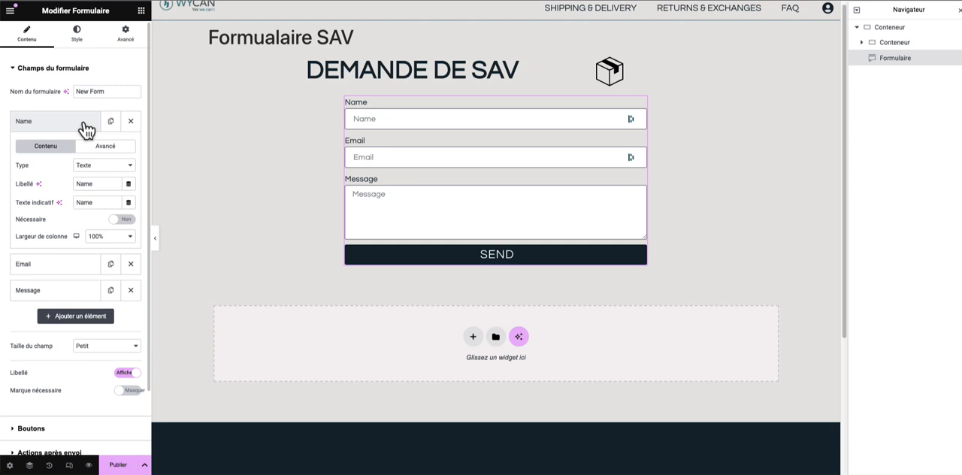
left_click(128, 183)
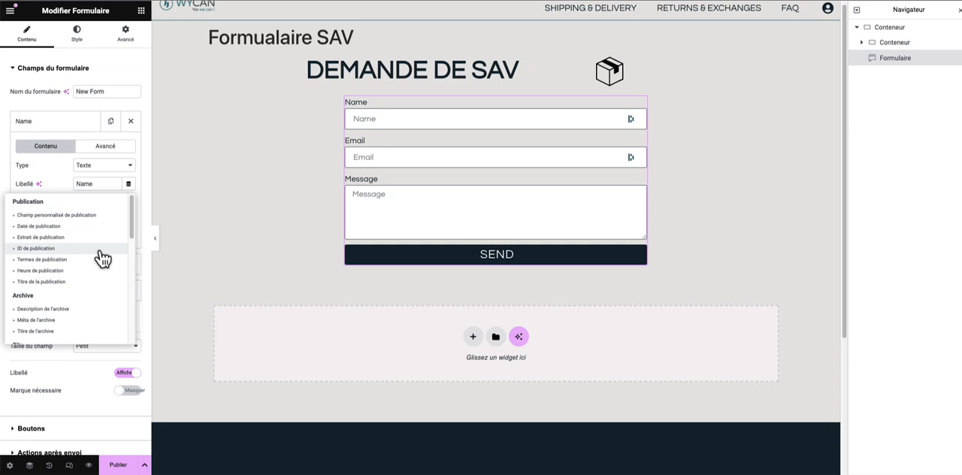
- Publish the container template and exit the Elementor editor
left_click(53, 177)
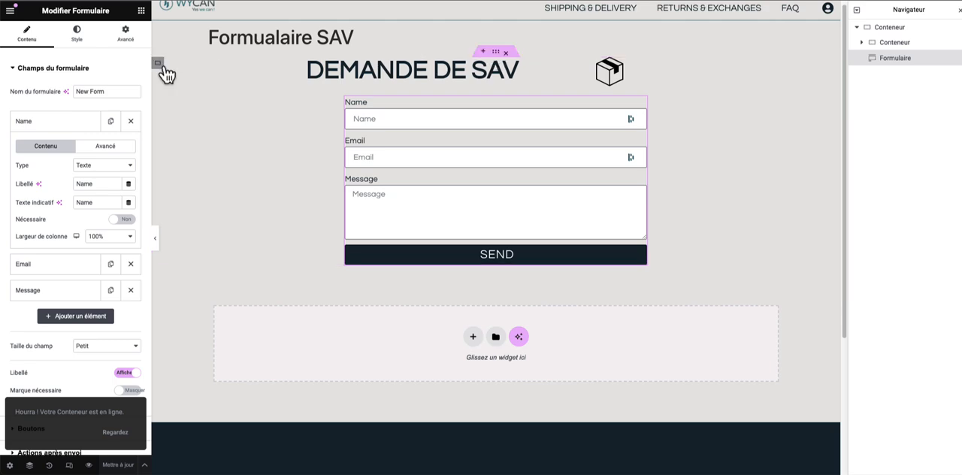
left_click(10, 10)
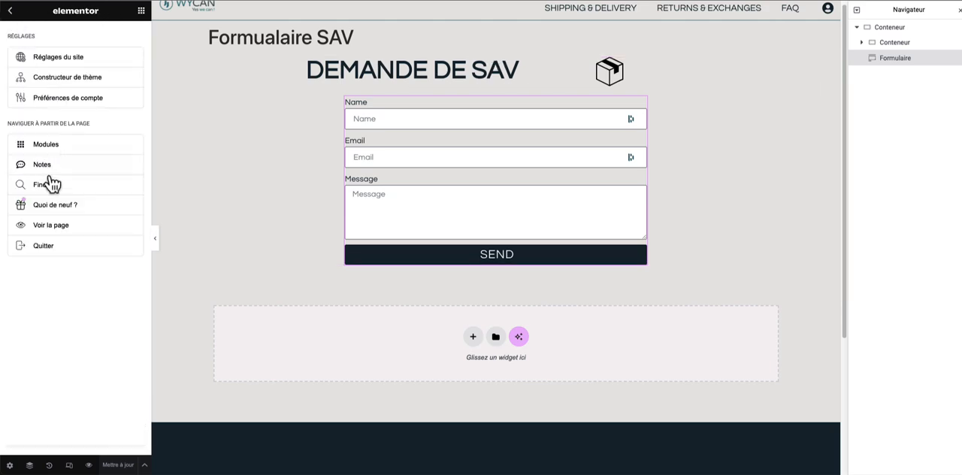
left_click(60, 246)
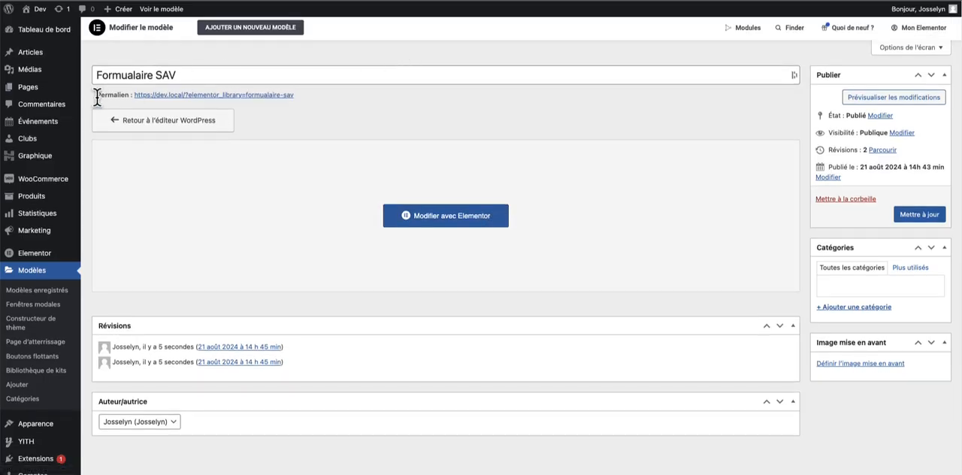
- Copy the "Formualaire SAV" template's shortcode from the saved templates and paste it into the Formulaire SAV endpoint's content
left_click(39, 291)
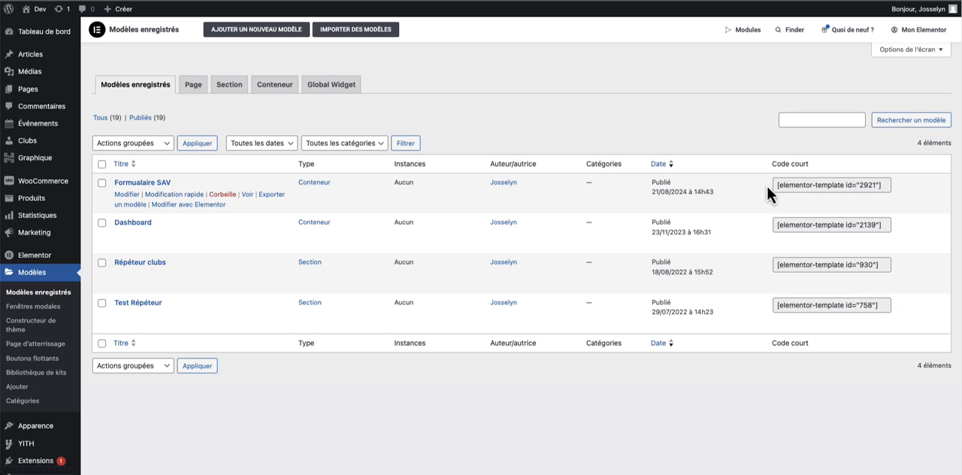
left_click(822, 183)
key("ctrl+c")
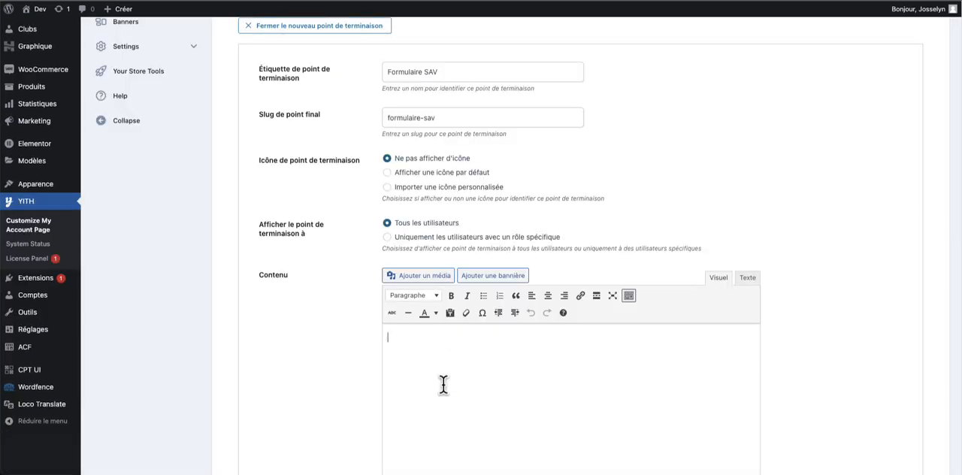
left_click(747, 278)
key("ctrl+v")
left_click(720, 279)
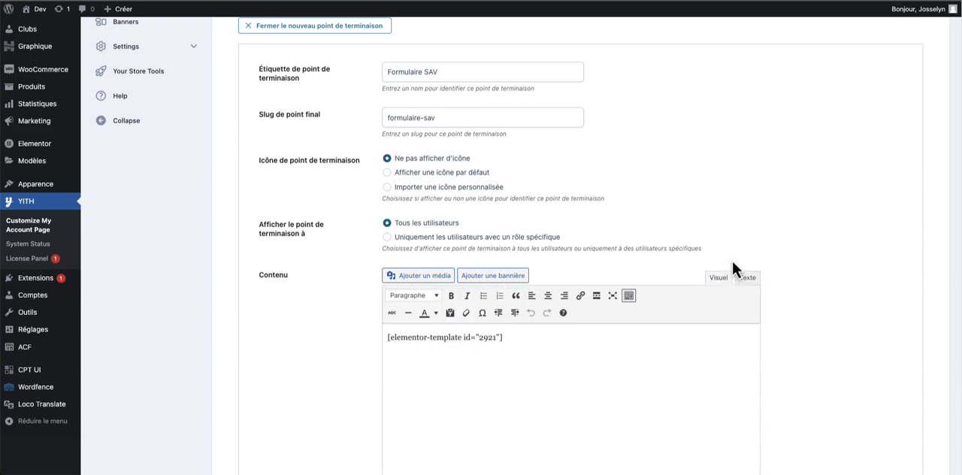
- Add the Formulaire SAV endpoint and nest it as a sub-item under Service après vente
scroll(639, 274, "down", 3)
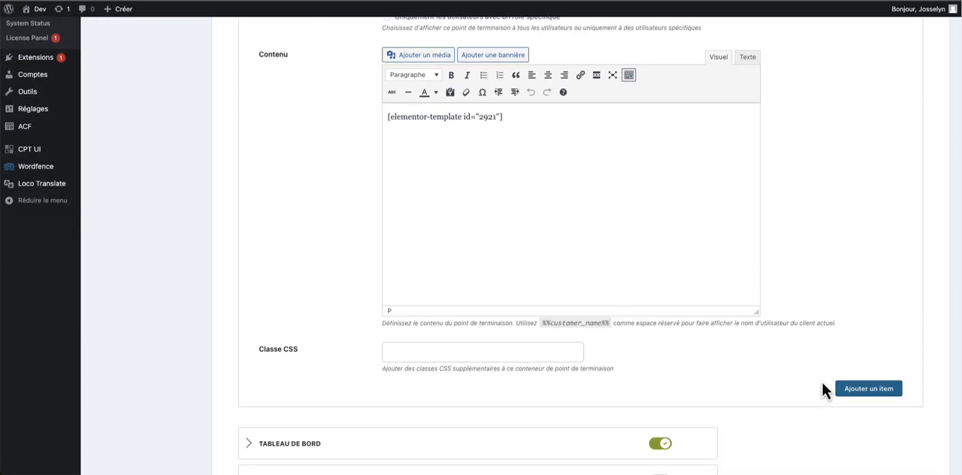
left_click(868, 389)
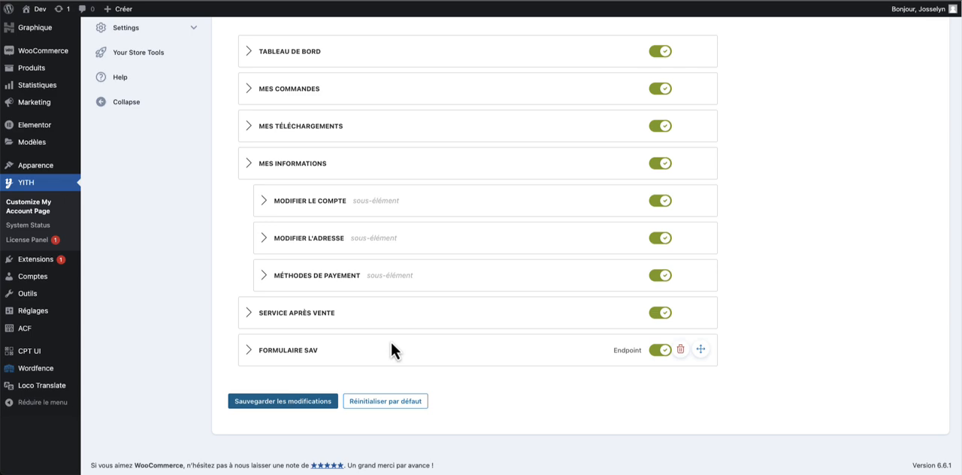
mouse_move(391, 342)
left_mouse_down()
mouse_move(380, 345)
mouse_move(406, 340)
left_mouse_up()
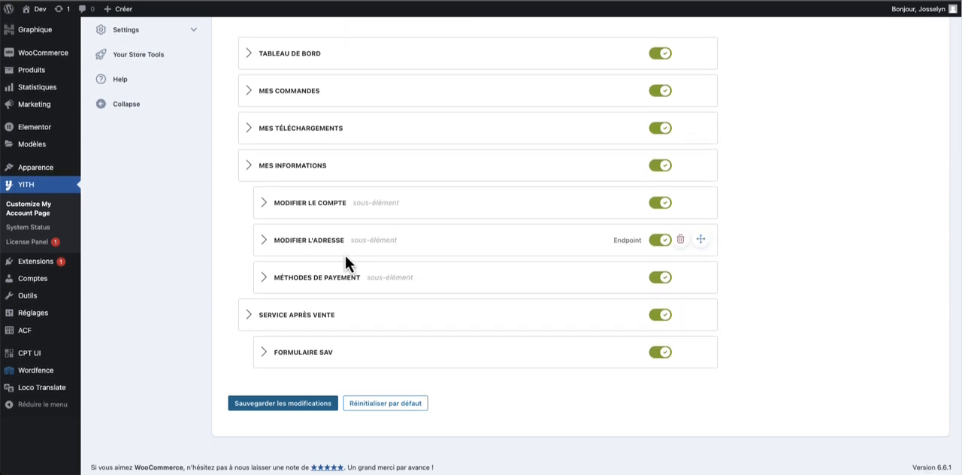
- Look at the My Account page on the front end, from its account menu up to the site header
scroll(345, 254, "up", 3)
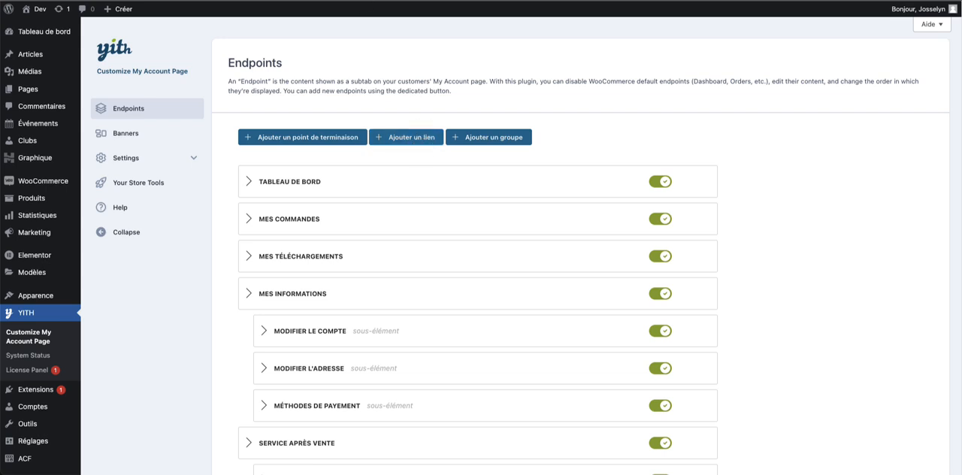
left_click(93, 1)
left_click(623, 15)
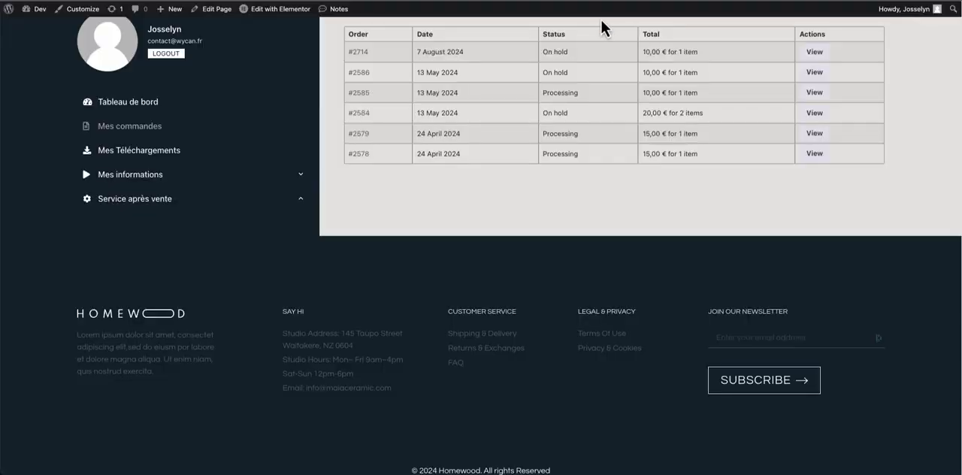
scroll(572, 30, "up", 1)
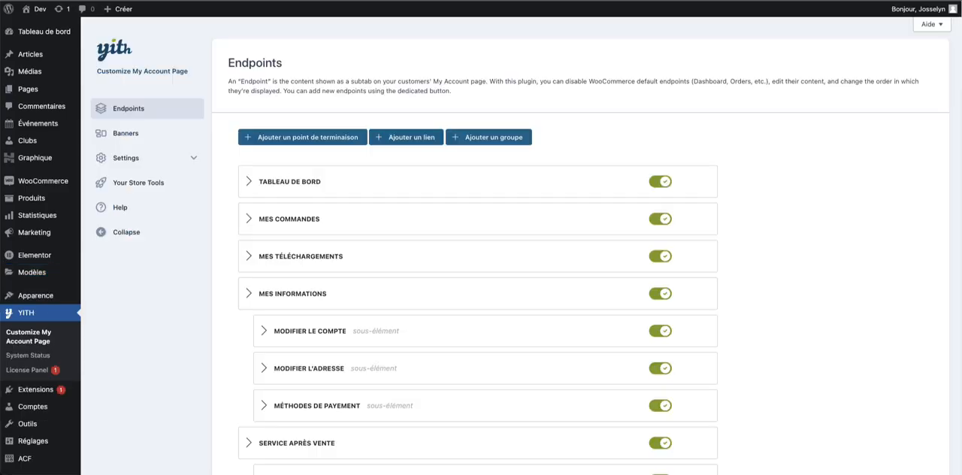
left_click(418, 137)
left_click(418, 183)
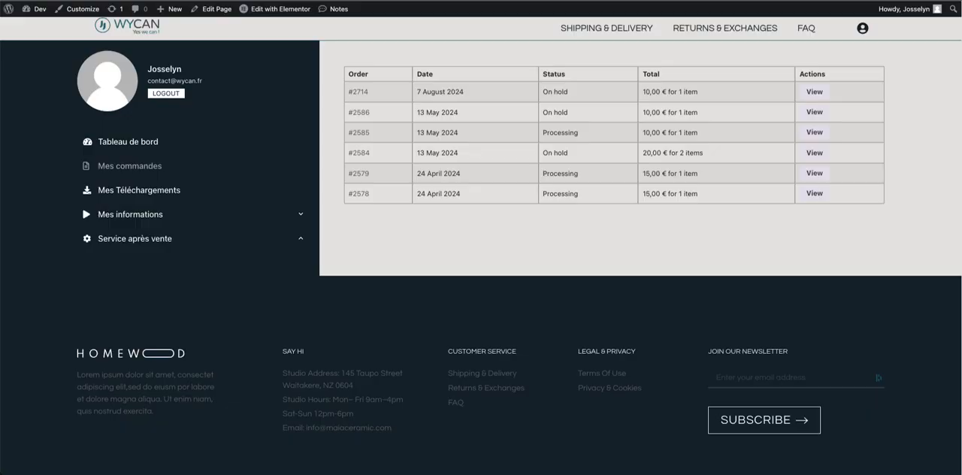
right_click(726, 34)
left_click(768, 115)
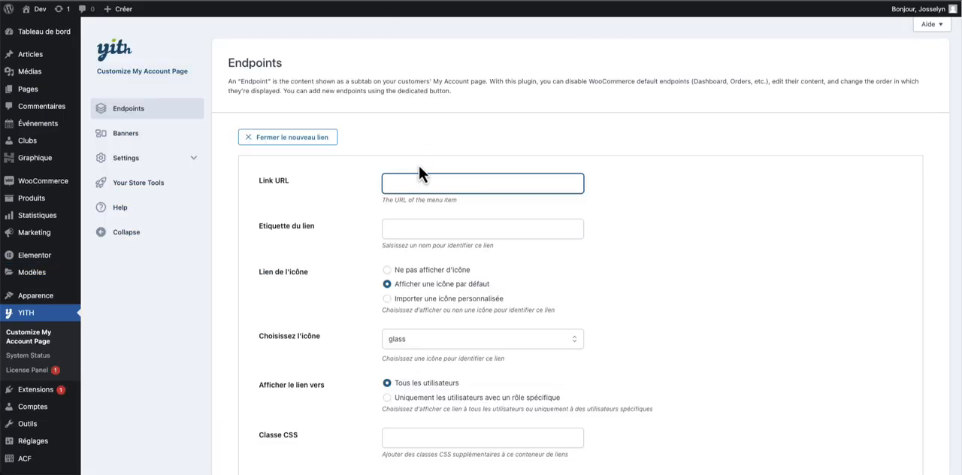
type("https://dev.local/help-info/#returns&exchanges")
- Shorten the link URL to /help-info/#returns&exchanges, label the link "Politique de retour" and give it no icon
left_click_drag(439, 184, 348, 193)
key("BackSpace")
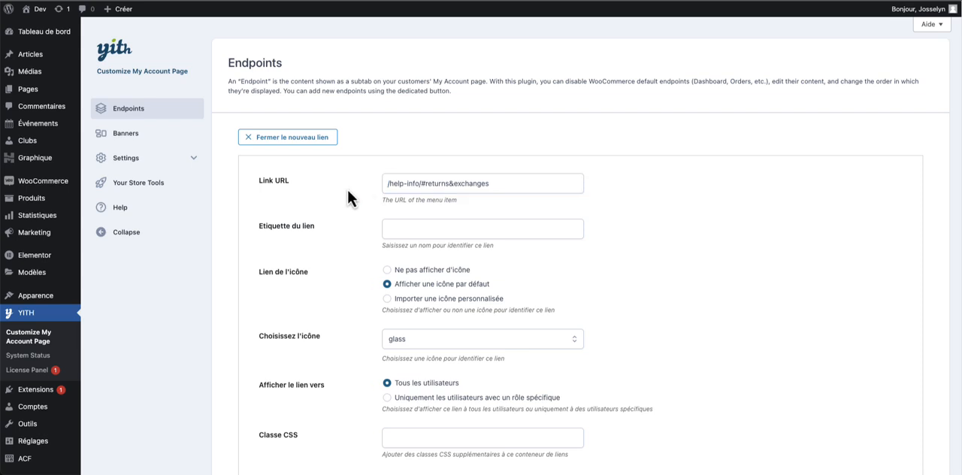
left_click(398, 226)
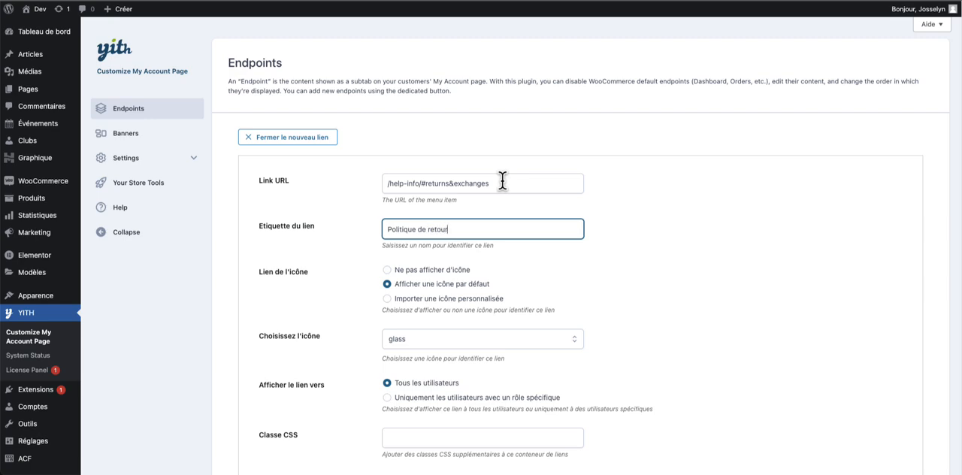
left_click(468, 215)
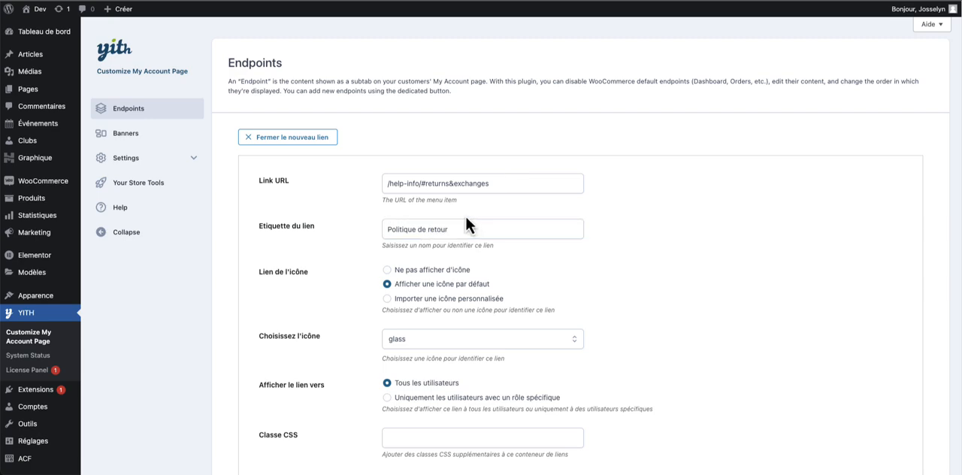
left_click(450, 271)
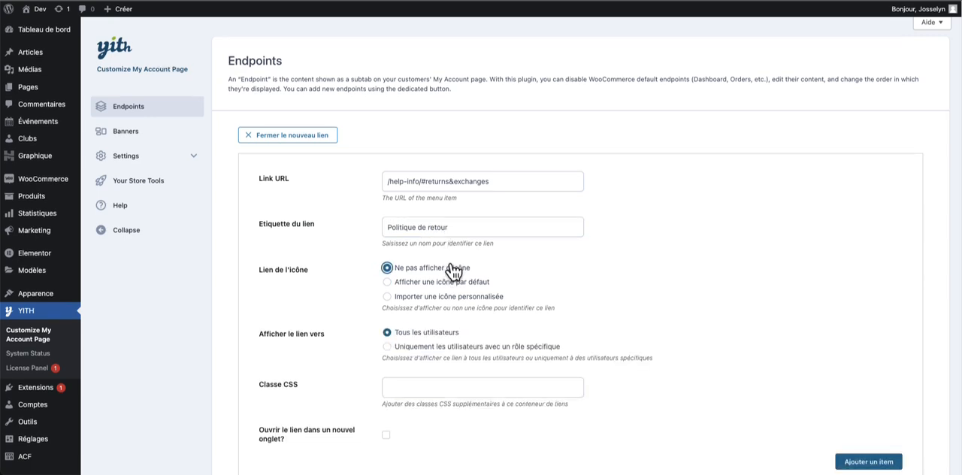
- Add the Politique de retour link with opening in a new tab, nest it under Service après vente and save the changes
scroll(455, 272, "down", 1)
scroll(455, 271, "down", 3)
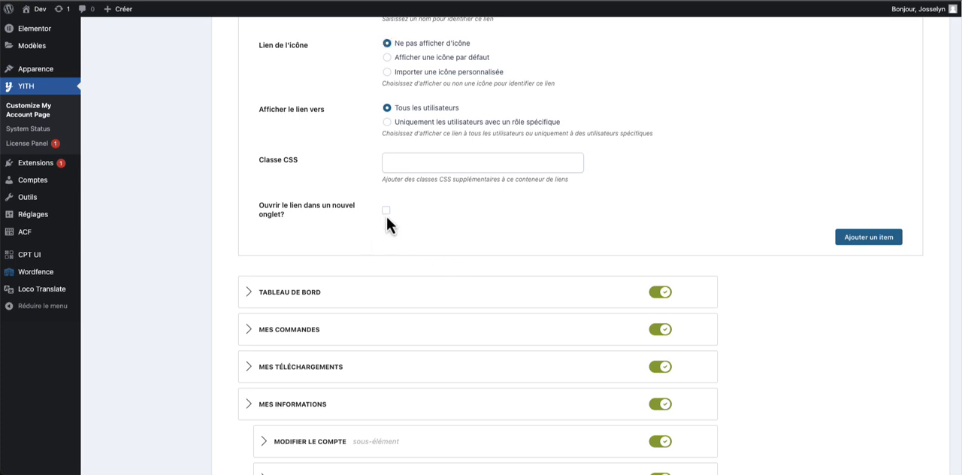
scroll(385, 220, "up", 1)
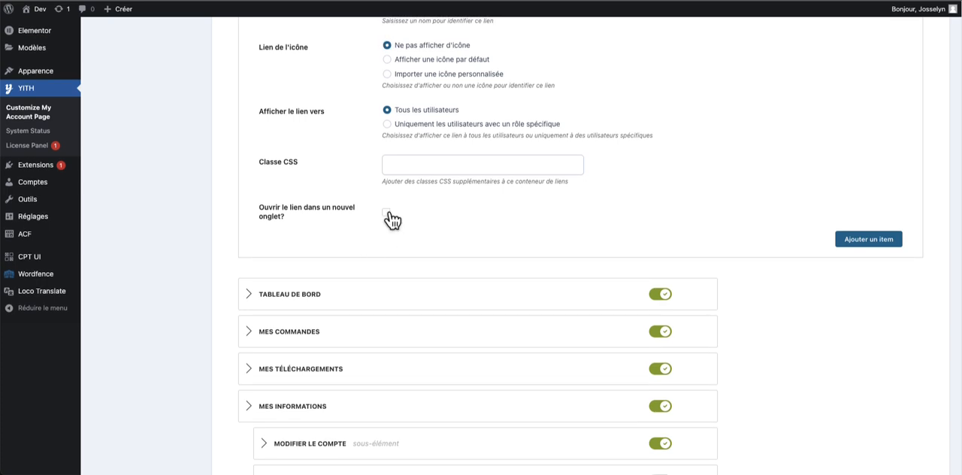
left_click(386, 213)
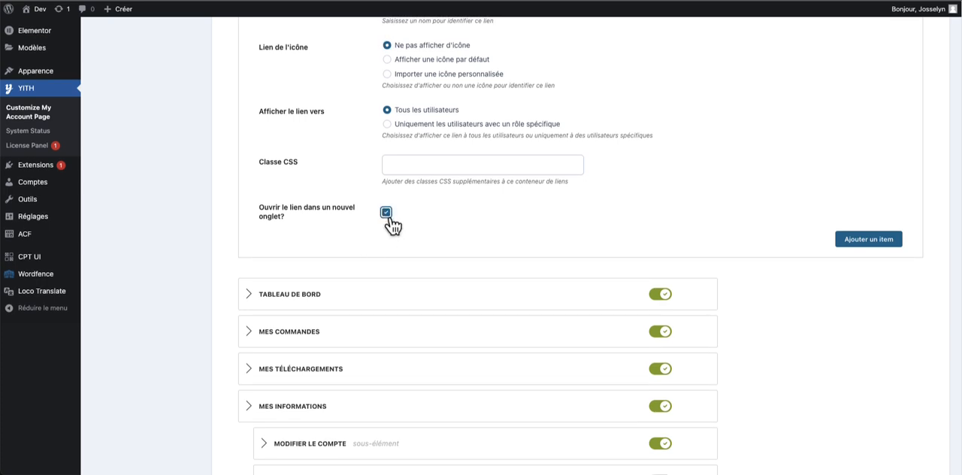
left_click(841, 235)
left_click_drag(367, 352, 390, 325)
left_click(299, 403)
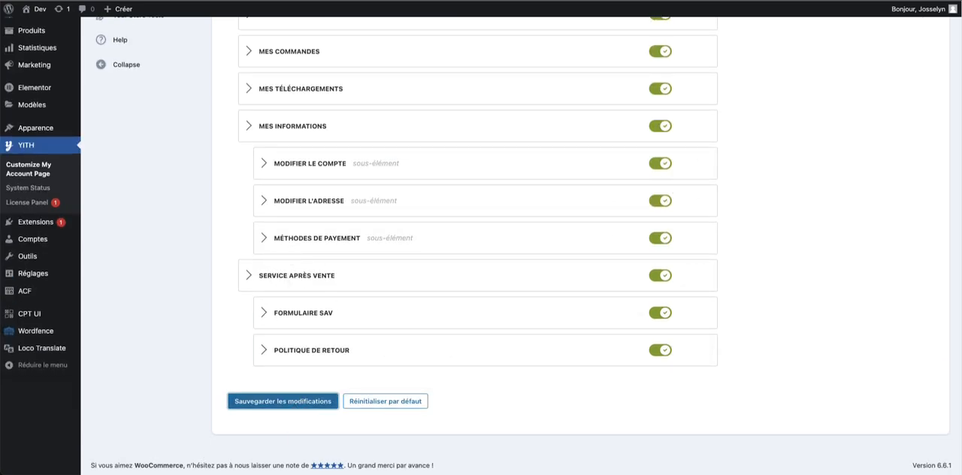
- Move the Service après vente group directly below Mes commandes, save, and check the menu on the front-end account page
scroll(328, 52, "down", 2)
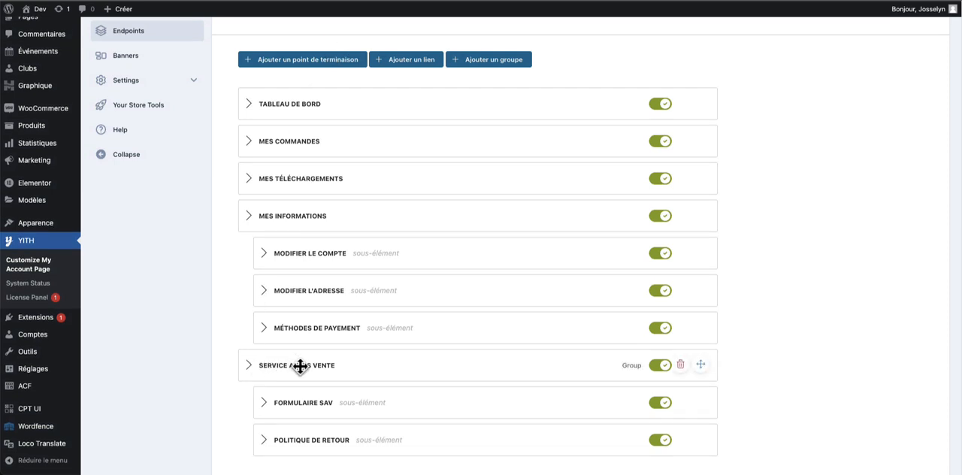
left_click_drag(300, 366, 286, 155)
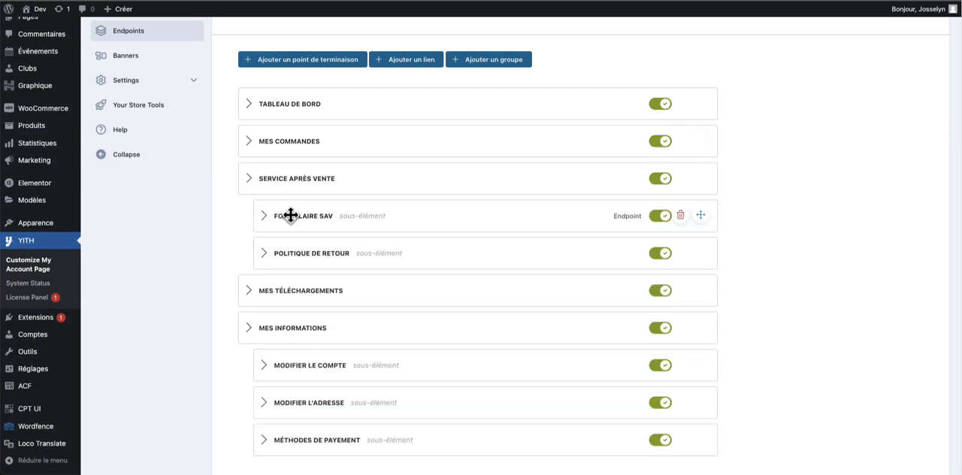
scroll(295, 214, "down", 3)
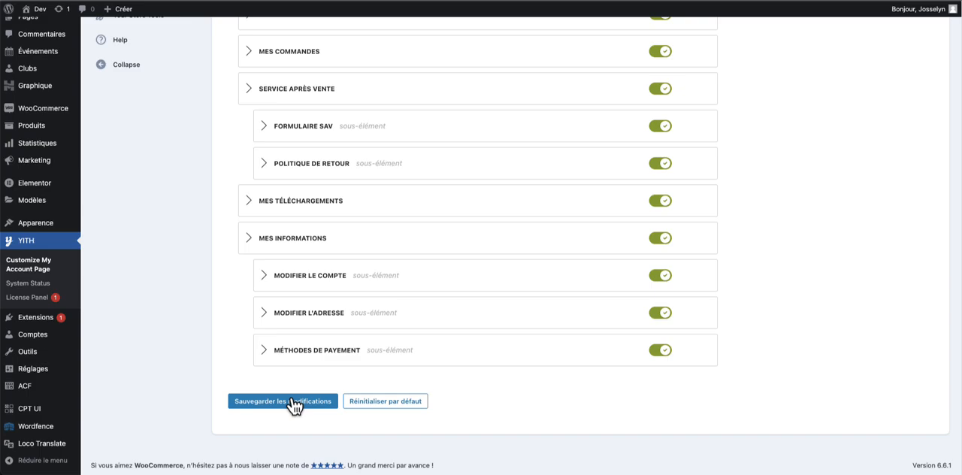
left_click(293, 401)
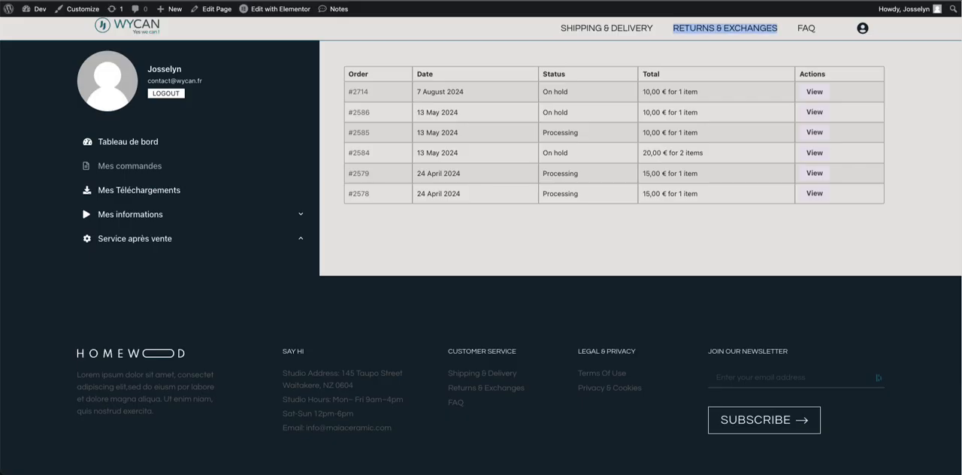
key("super+r")
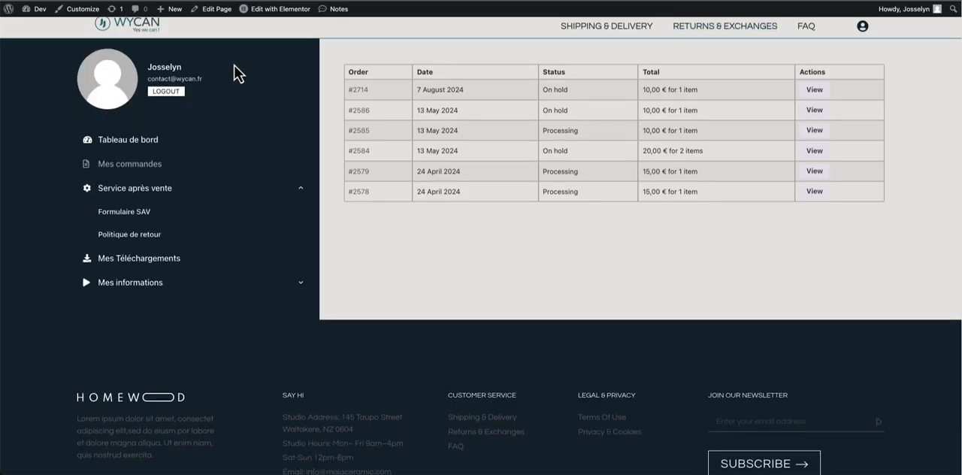
left_click(147, 140)
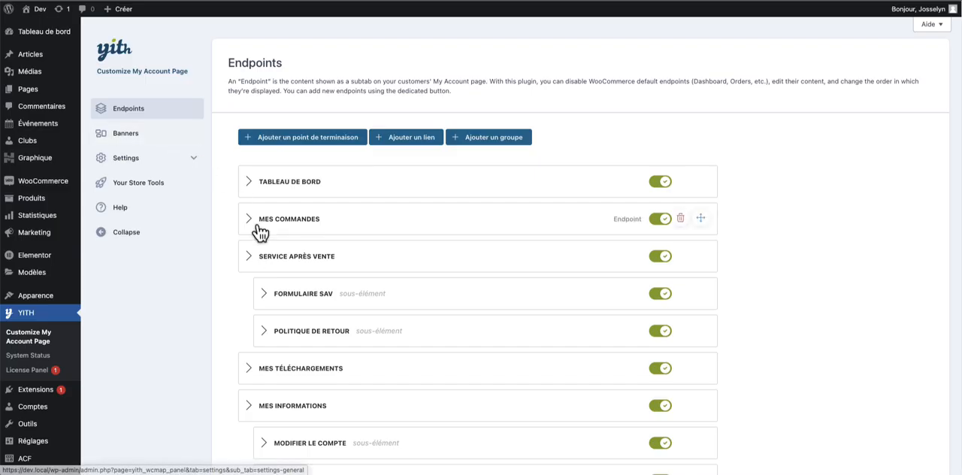
- Set the Service après vente group to be collapsed by default in the account menu and save its settings
left_click(251, 258)
scroll(412, 308, "down", 1)
scroll(387, 316, "down", 5)
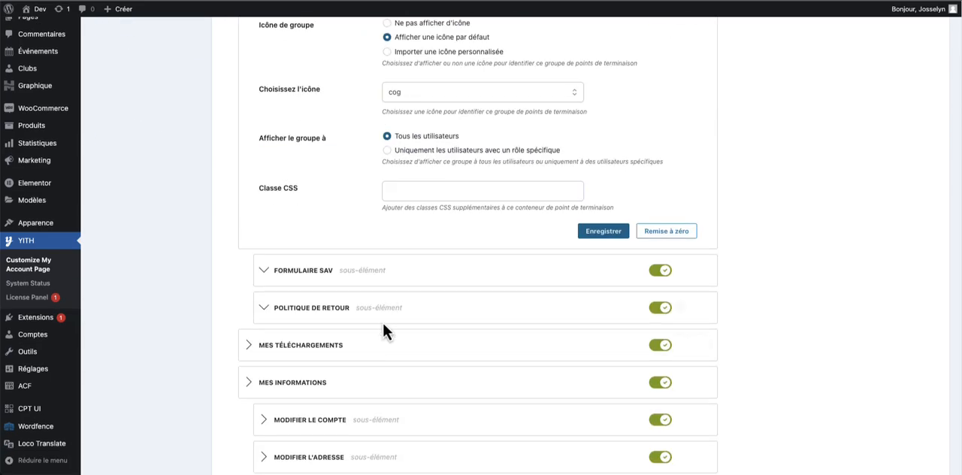
left_click(602, 229)
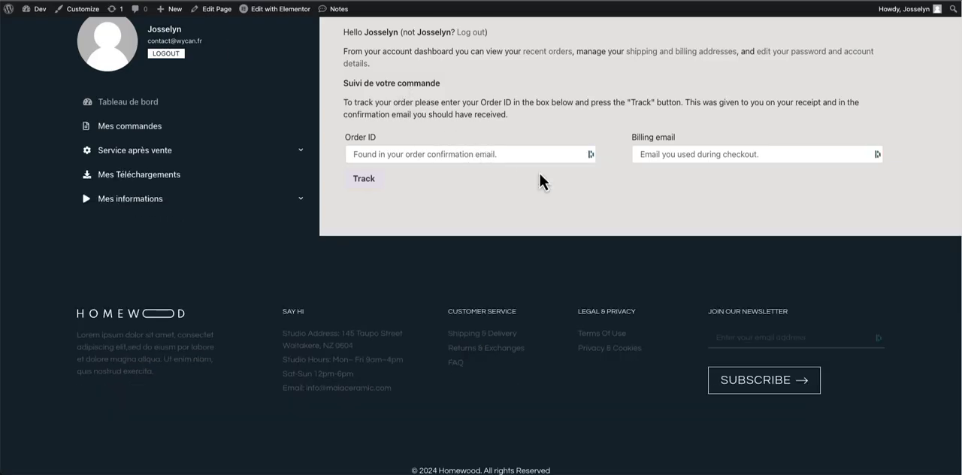
- Expand Service après vente in the front-end account menu and examine the Formulaire SAV page's layout
scroll(451, 143, "up", 1)
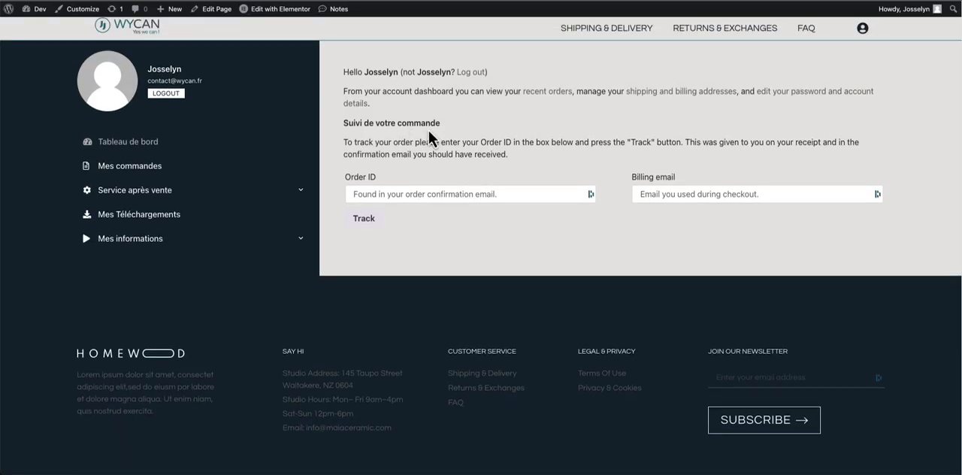
left_click(303, 194)
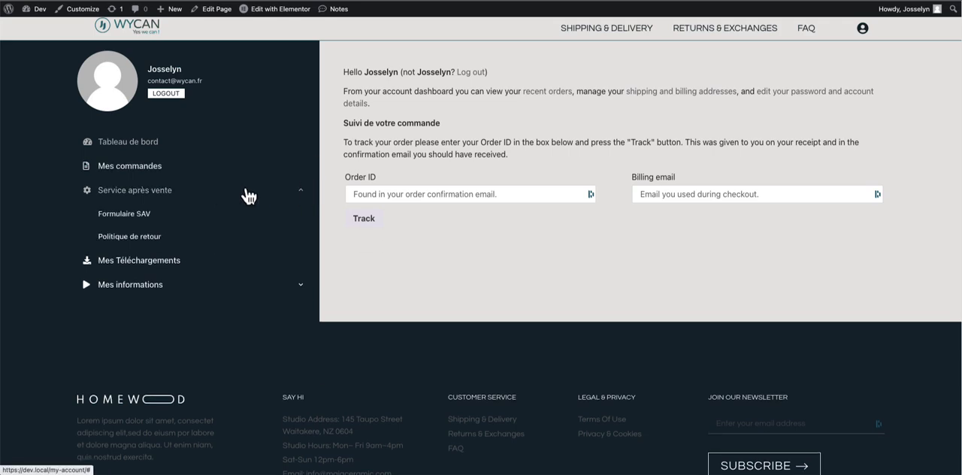
left_click(160, 218)
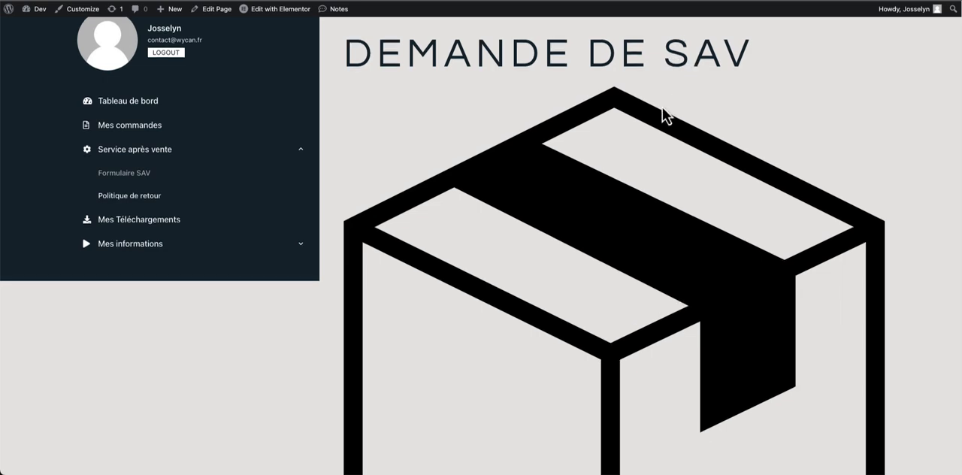
scroll(662, 116, "down", 5)
scroll(662, 116, "down", 2)
scroll(660, 112, "up", 10)
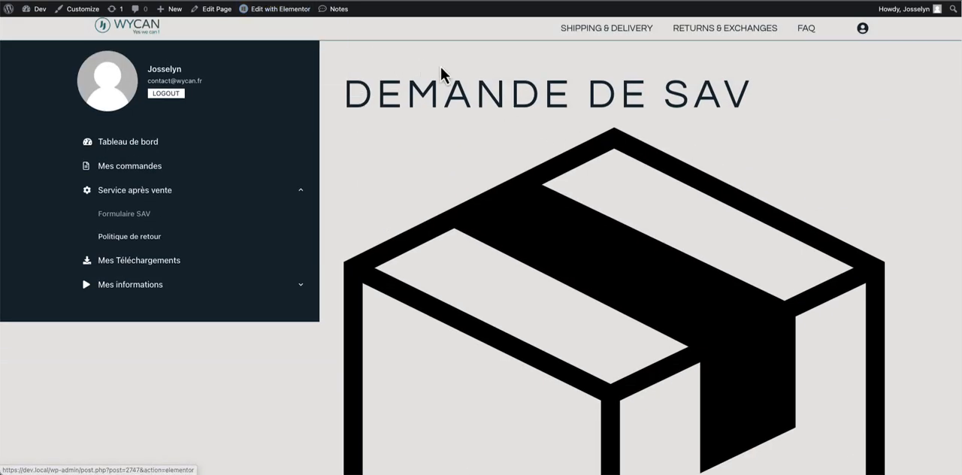
- Switch to the Formualaire SAV template in Elementor and delete the box image and its inner container, keeping the title above the form
left_click(143, 248)
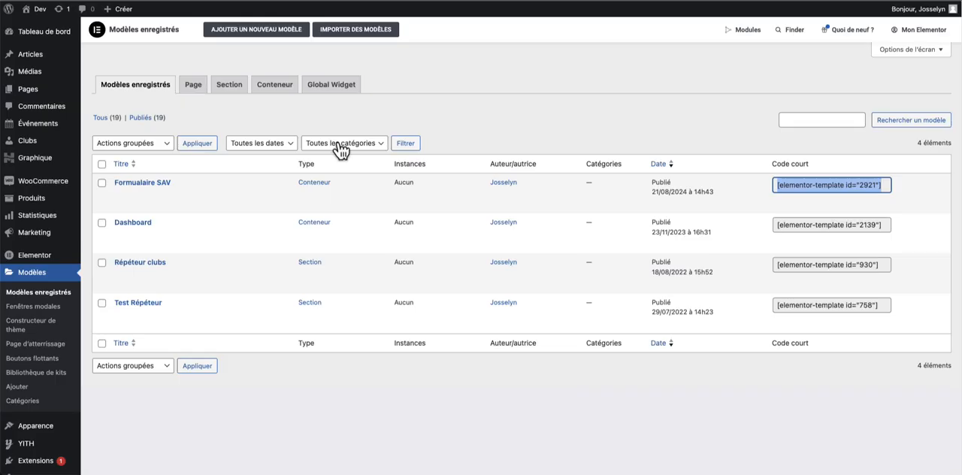
left_click(188, 203)
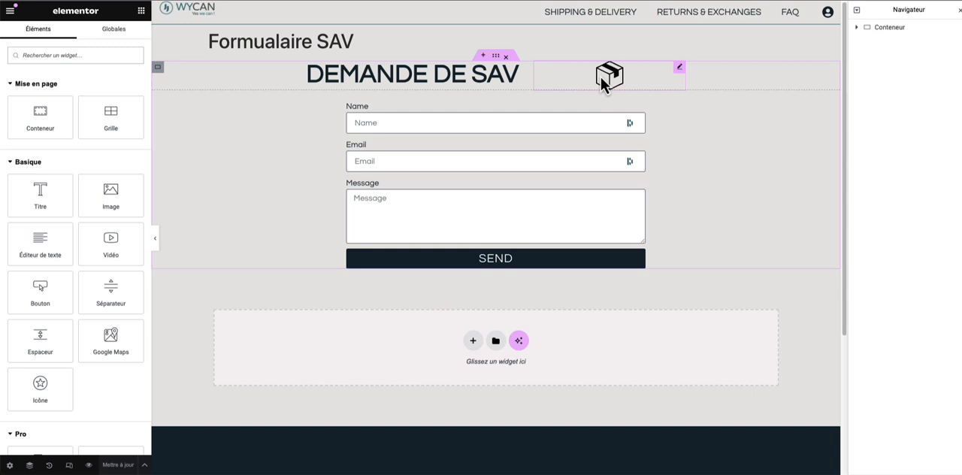
right_click(609, 79)
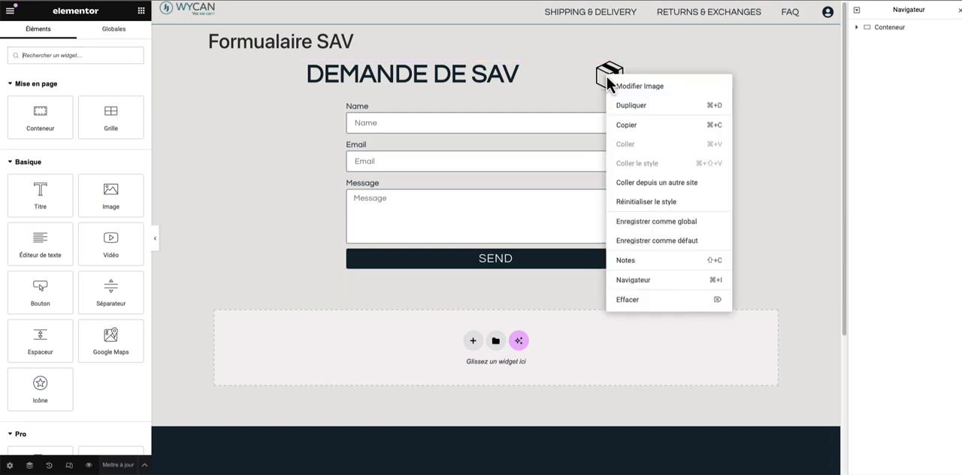
left_click(642, 301)
left_click_drag(605, 78, 526, 113)
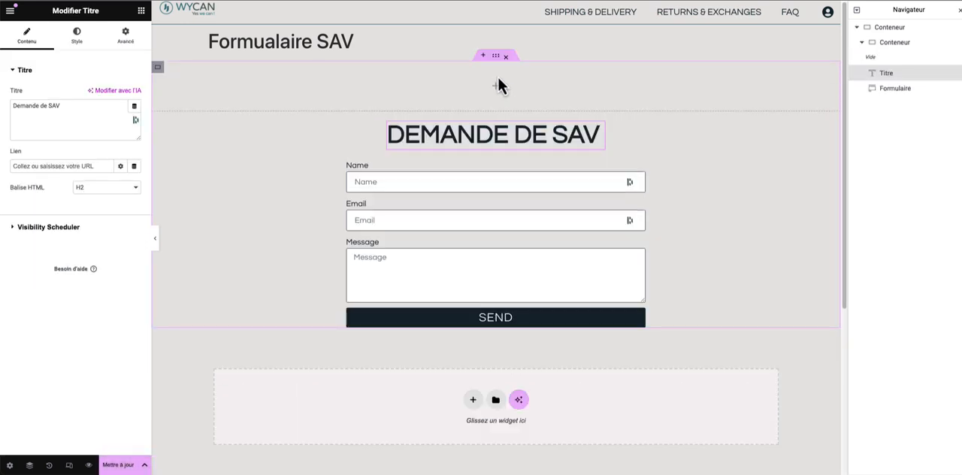
right_click(157, 69)
left_click(215, 333)
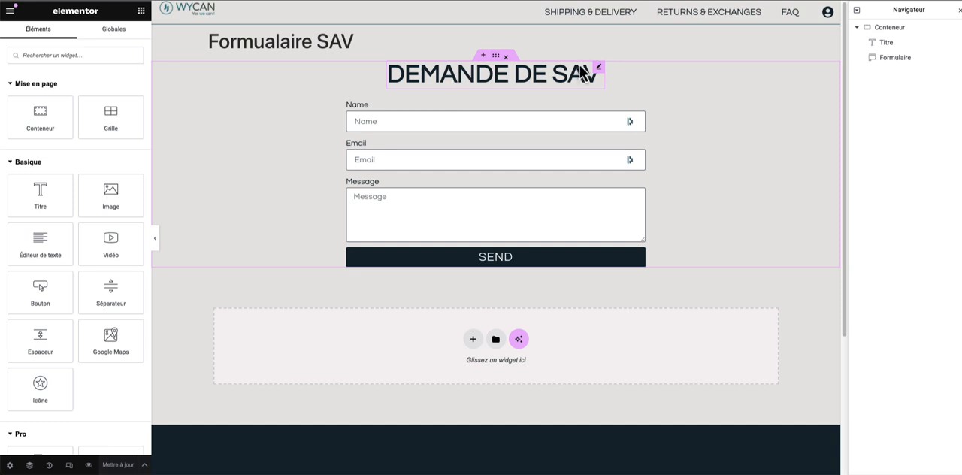
- Widen the Demande de SAV title to nearly the form's width, centre its text and update the template
left_click(595, 72)
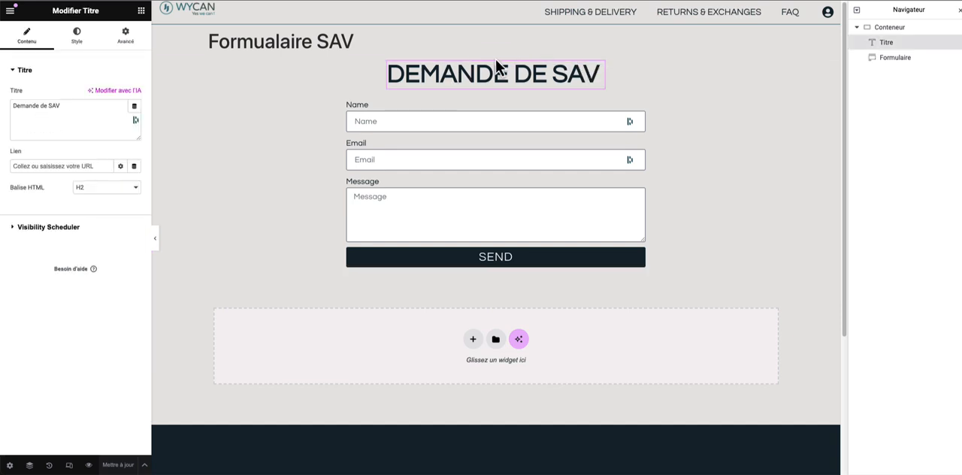
left_click_drag(605, 77, 672, 79)
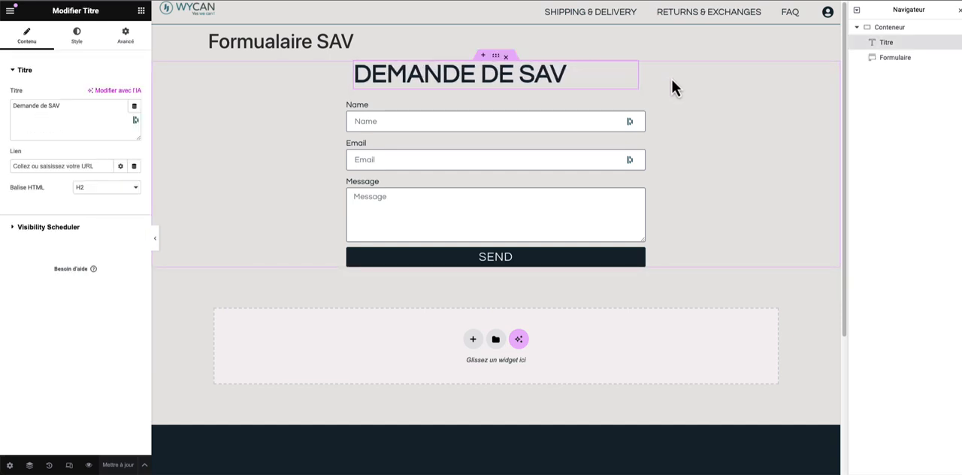
left_click(496, 56)
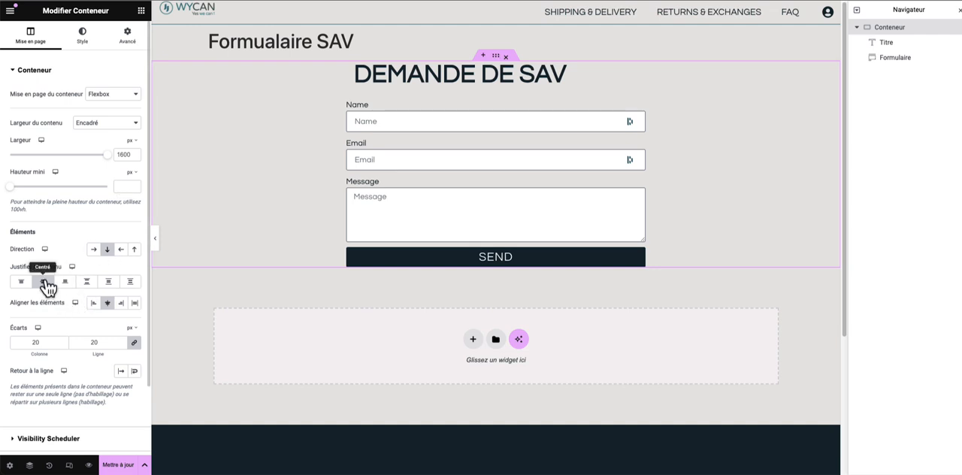
left_click(368, 75)
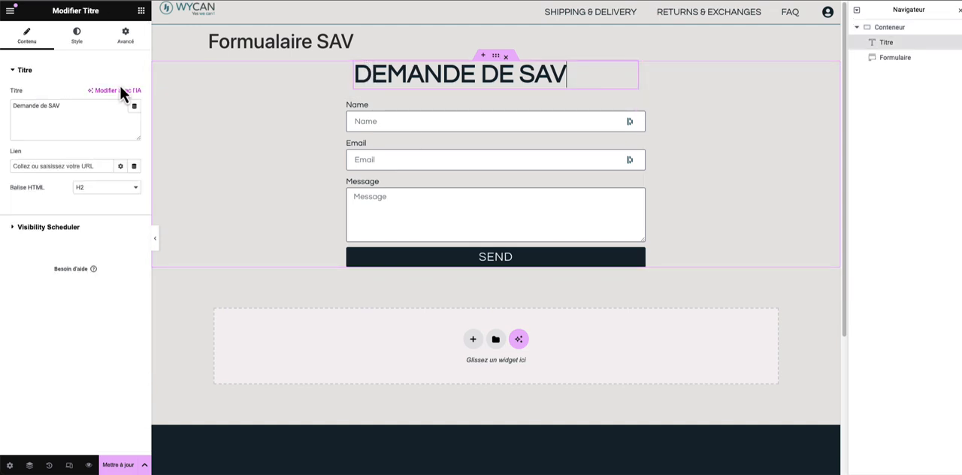
left_click(76, 35)
left_click(108, 95)
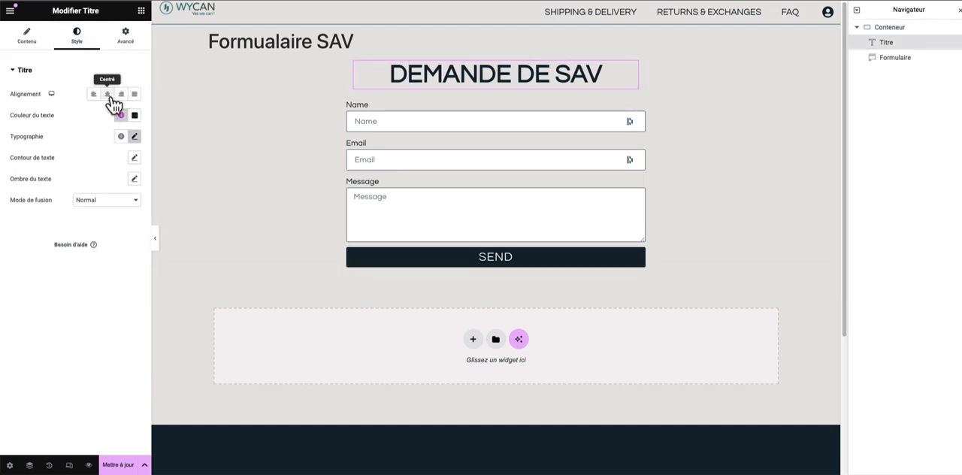
left_click(123, 463)
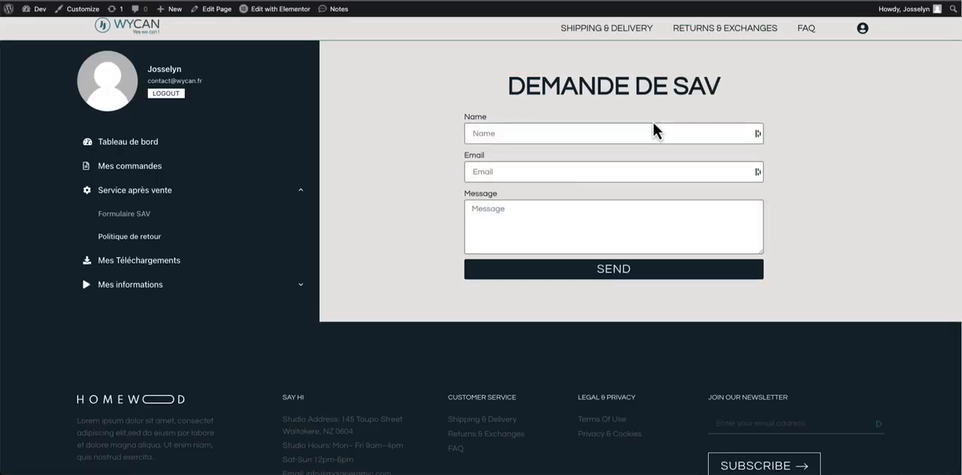
- Review the revised Formulaire SAV page on the front end, including its title, form and account menu
left_click(646, 127)
left_click(638, 100)
scroll(415, 189, "down", 1)
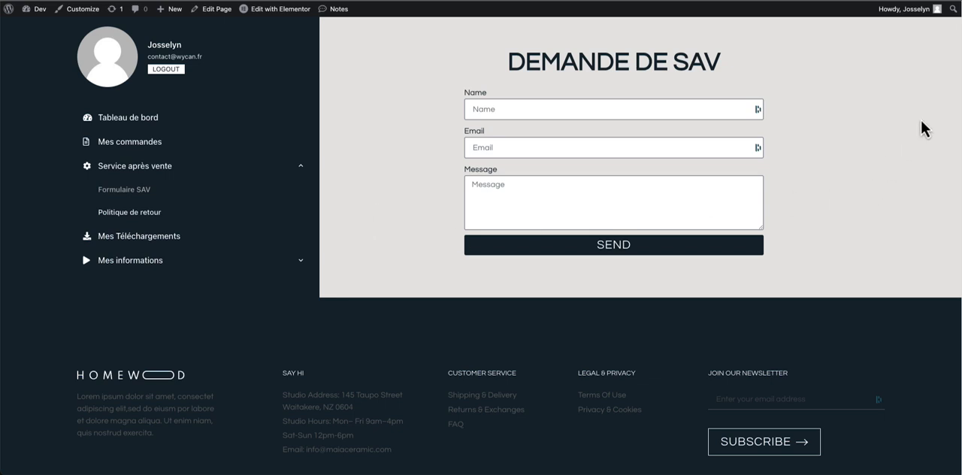
scroll(760, 36, "up", 1)
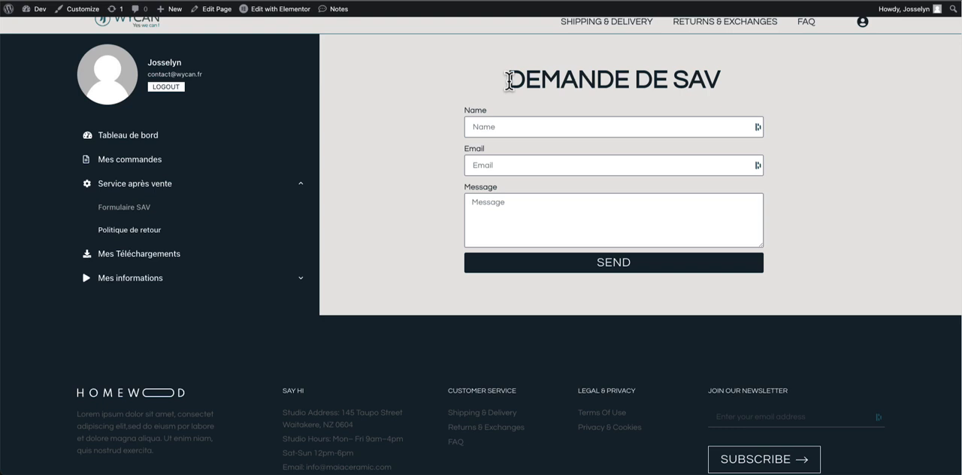
scroll(509, 80, "down", 1)
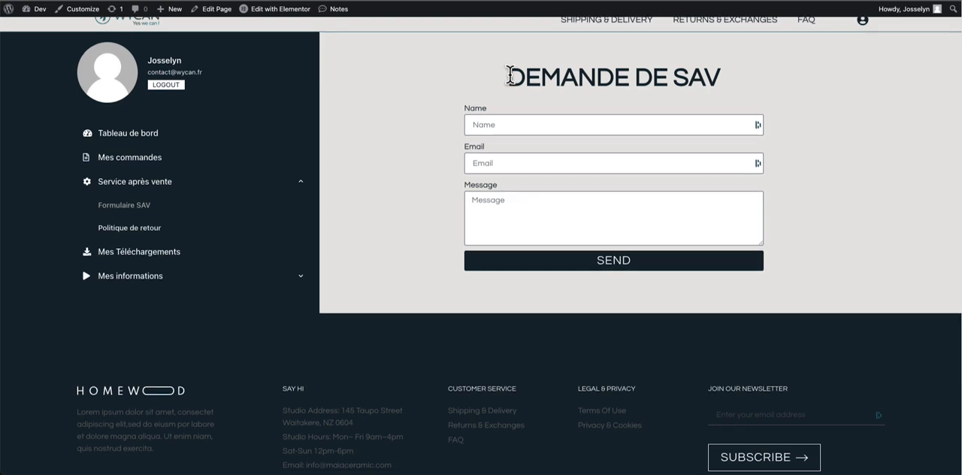
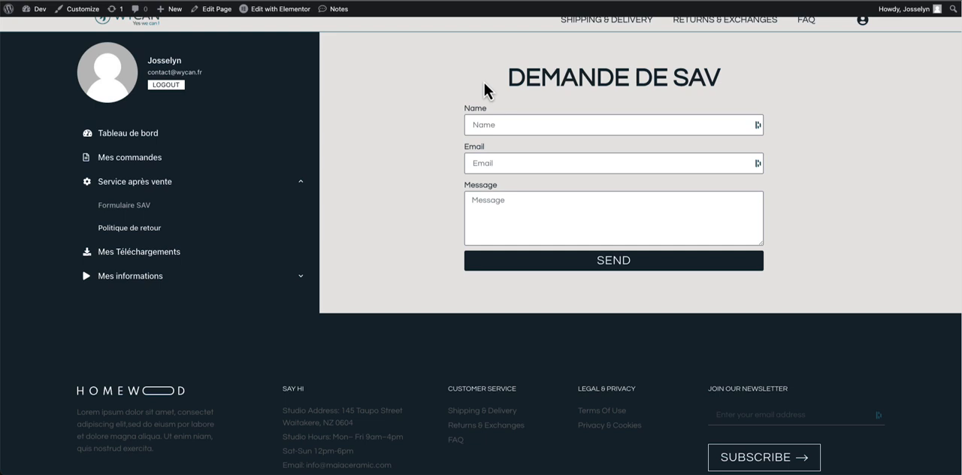
- Collapse Service après vente in the front-end account menu and open the Tableau de bord page
scroll(485, 90, "up", 1)
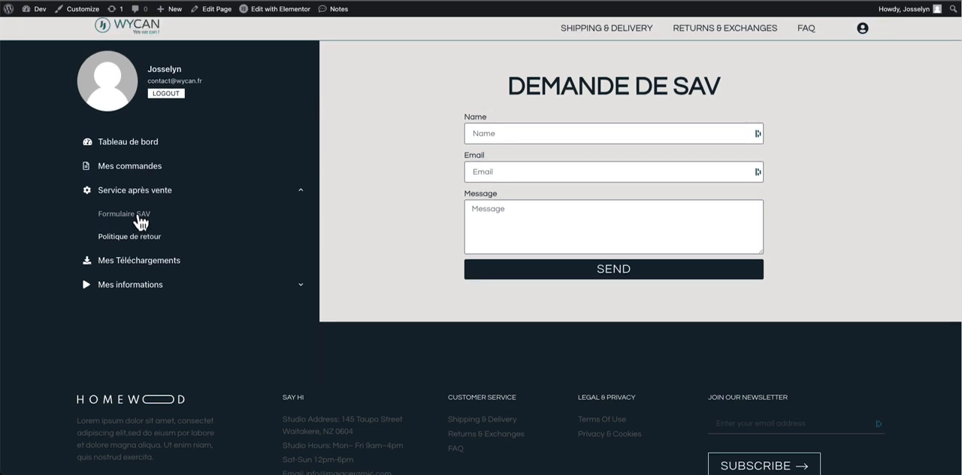
left_click(240, 198)
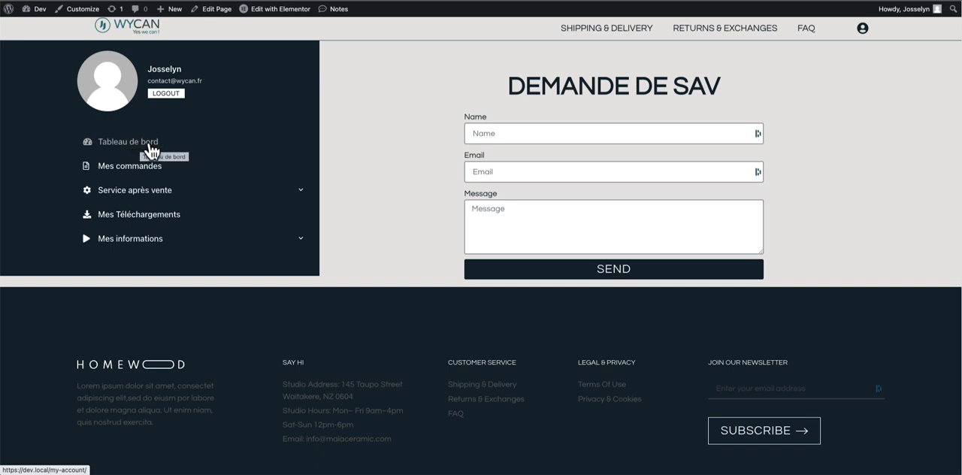
triple_click(318, 141)
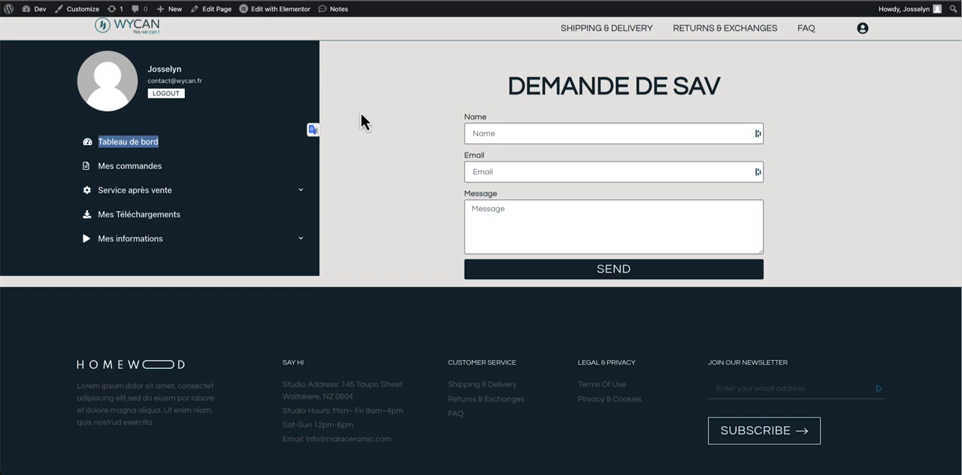
left_click(328, 123)
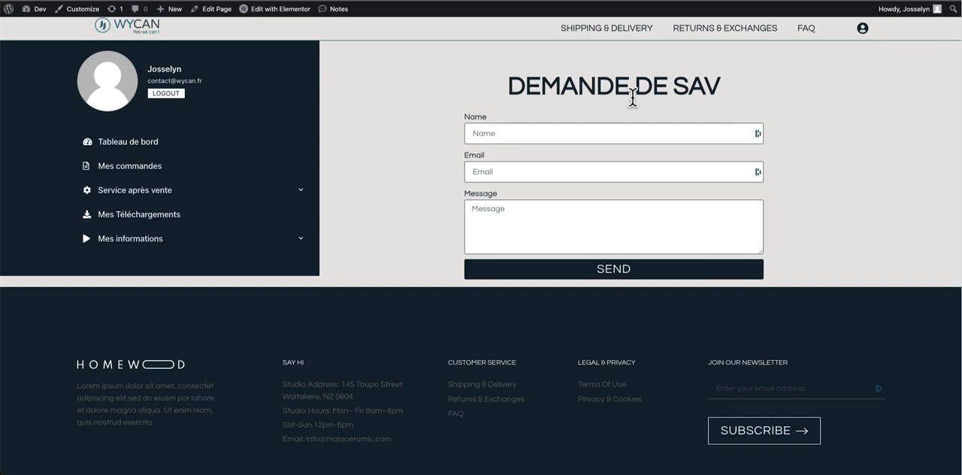
scroll(189, 141, "down", 1)
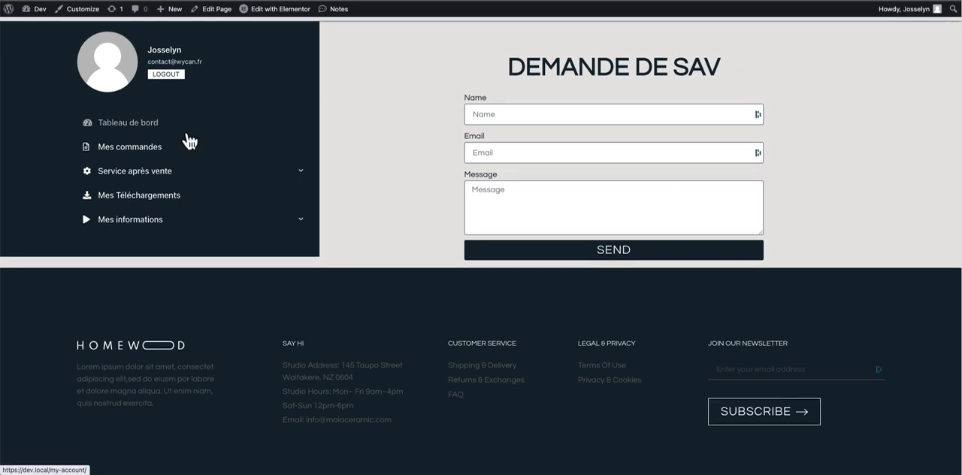
scroll(173, 135, "up", 1)
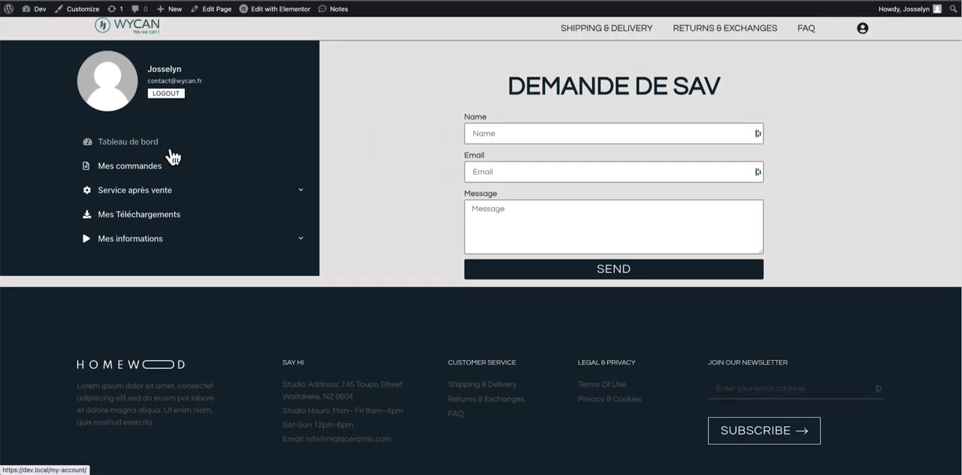
left_click(209, 140)
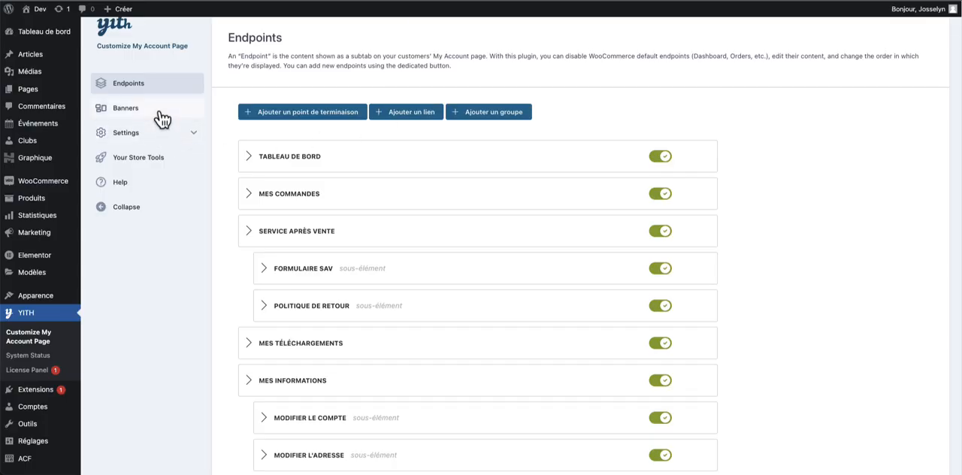
- Leave the YITH Endpoints page without saving and open the Banners settings to review the existing banners
left_click(162, 121)
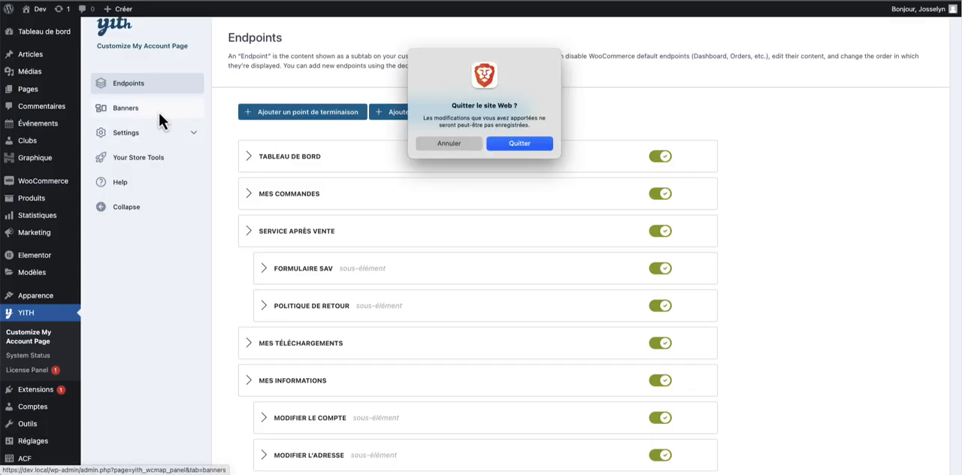
left_click(516, 143)
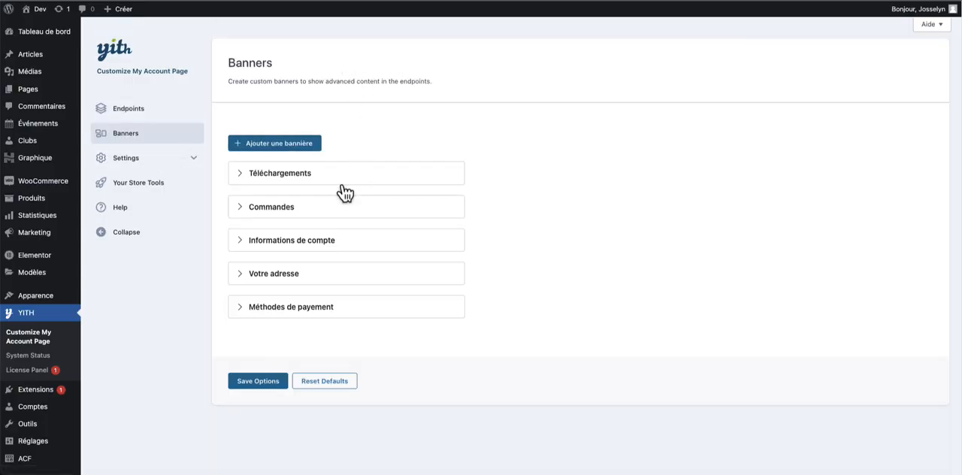
scroll(264, 183, "down", 1)
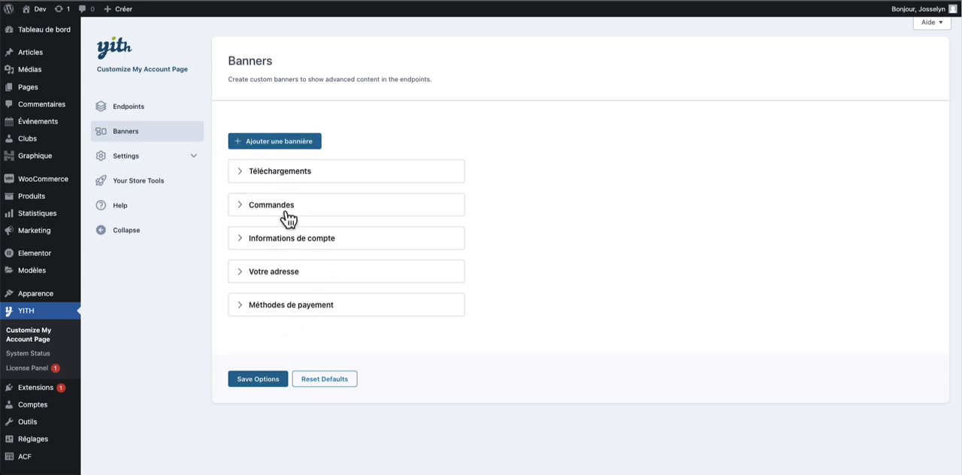
left_click_drag(277, 206, 286, 153)
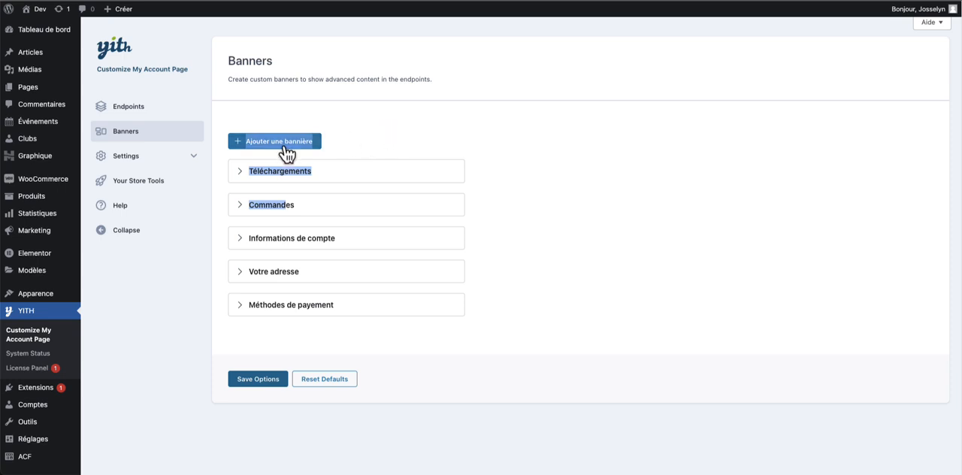
left_click(312, 147)
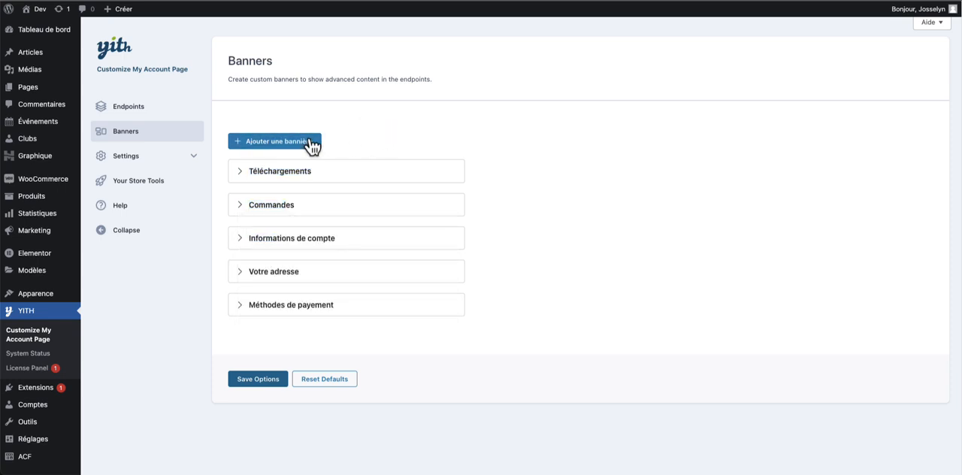
- Add a new banner named SAV and give it the default cog icon
left_click(313, 144)
left_click(426, 184)
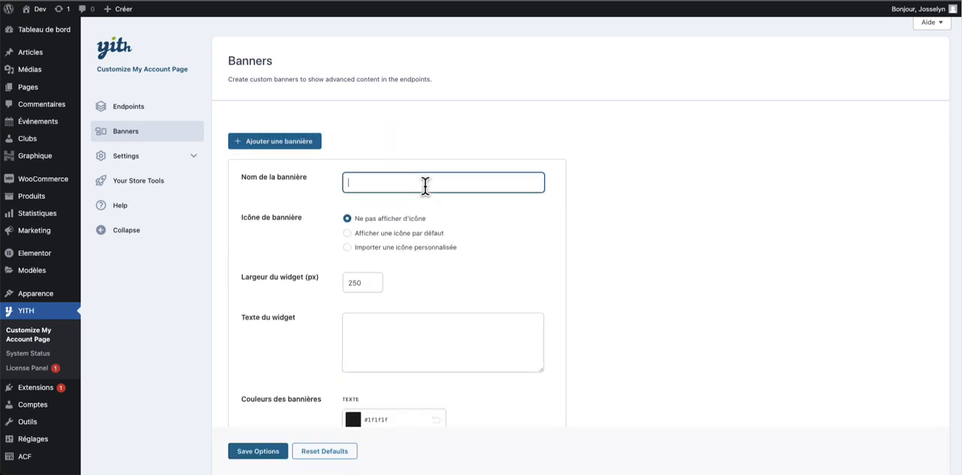
type("SAV")
left_click(389, 234)
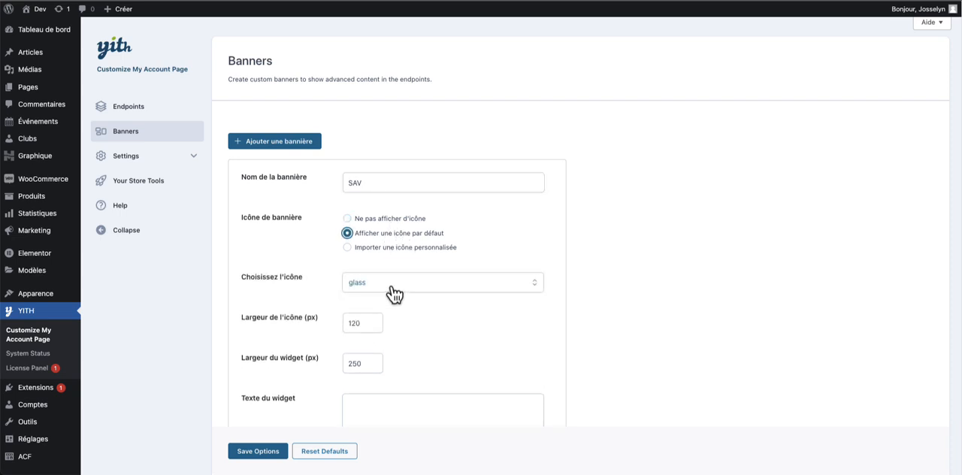
left_click(391, 282)
type("co")
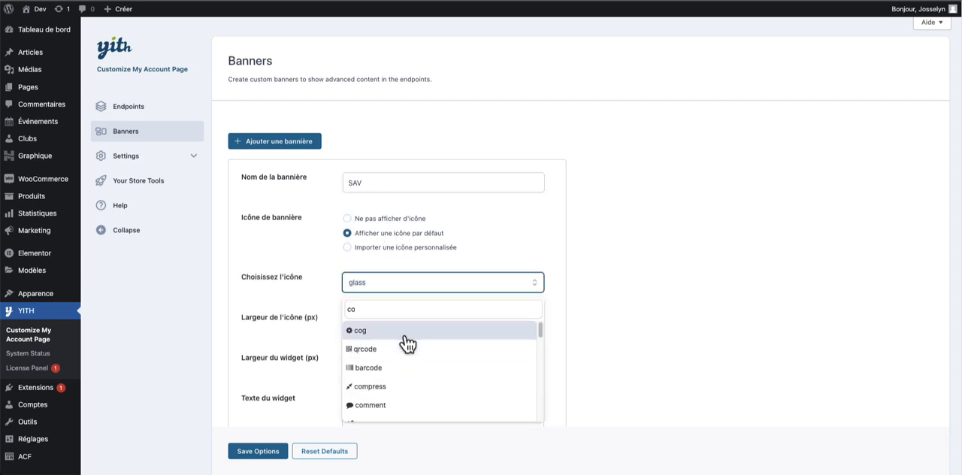
left_click(406, 339)
- Enter "Besoin d'assistance sur vos produits ?" as the SAV banner's widget text, correcting the spelling of d'assistance
scroll(598, 297, "down", 2)
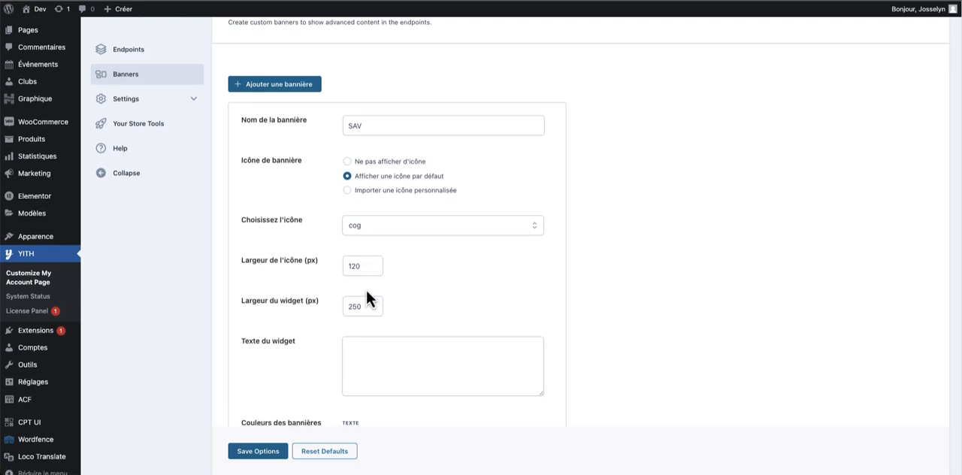
scroll(416, 308, "down", 1)
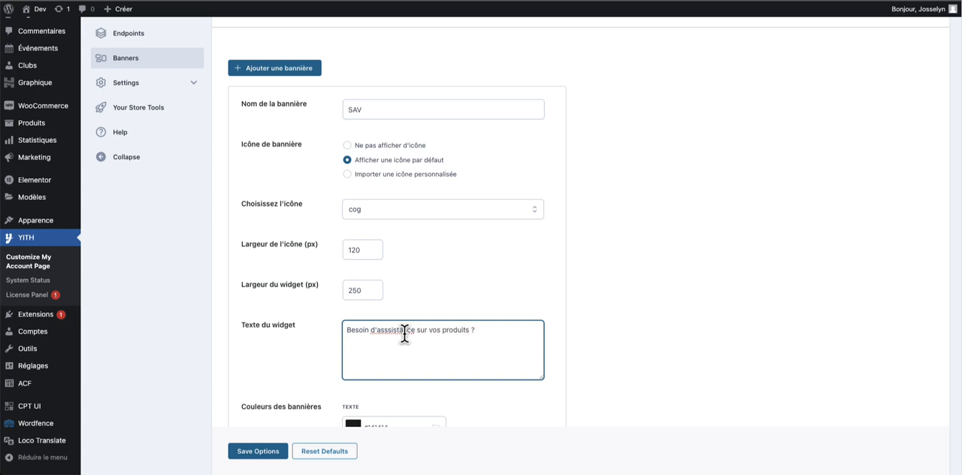
right_click(389, 329)
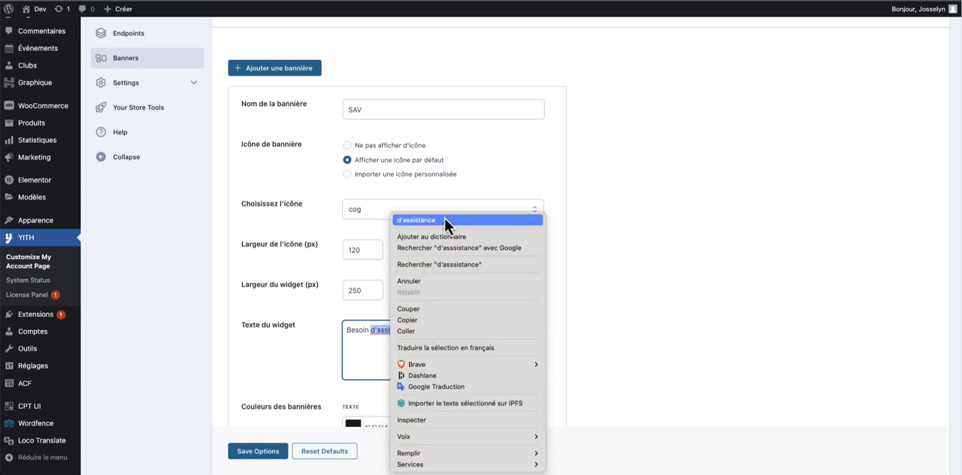
left_click(445, 218)
- Set the SAV banner to link to a specific endpoint and look through the available destinations
scroll(573, 325, "down", 1)
scroll(571, 325, "down", 5)
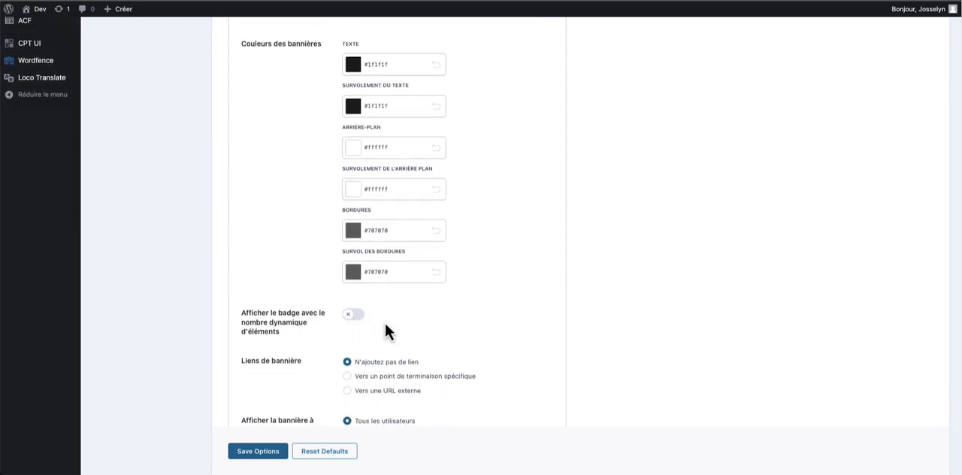
scroll(367, 320, "down", 1)
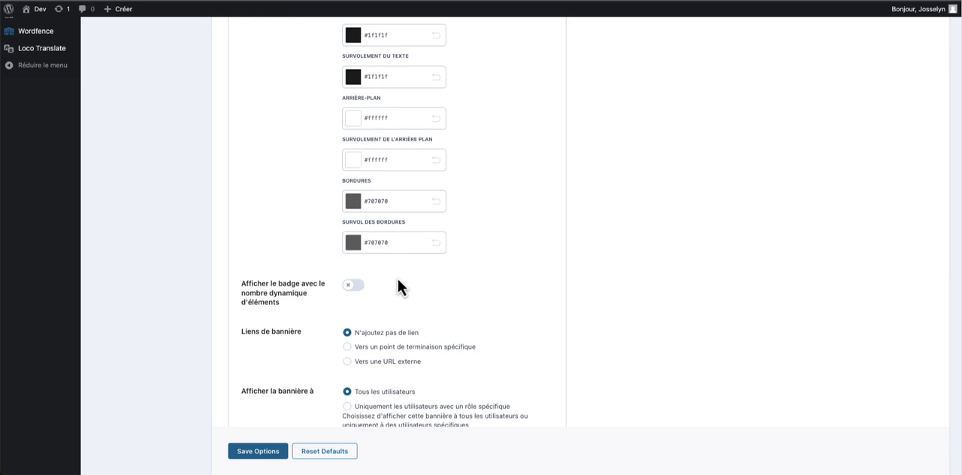
scroll(406, 290, "down", 1)
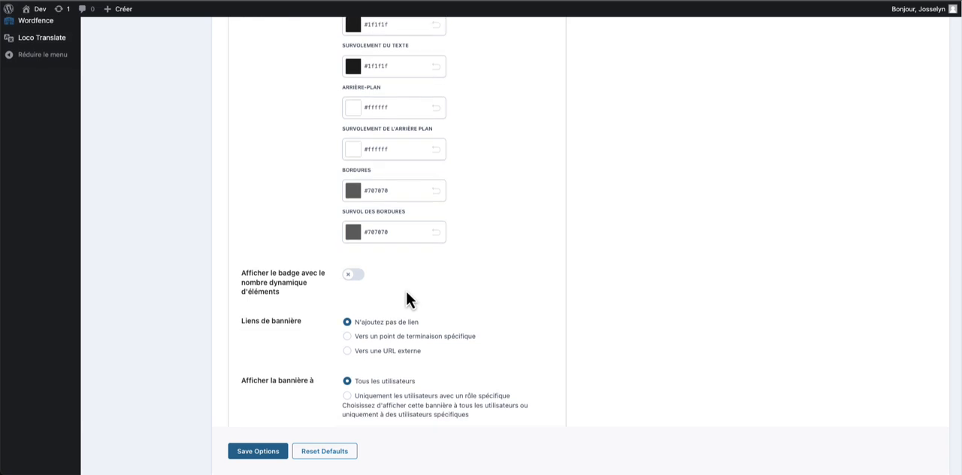
left_click(404, 332)
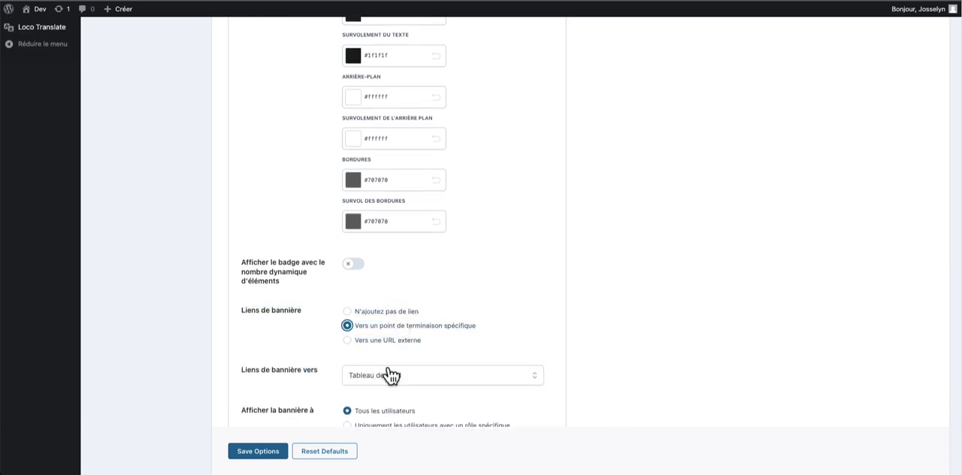
left_click(389, 375)
scroll(491, 339, "down", 1)
scroll(581, 307, "down", 5)
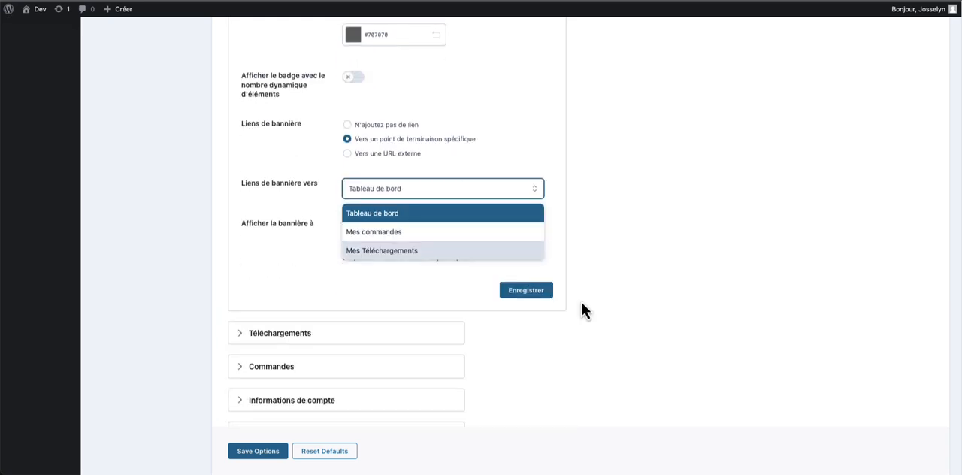
left_click(444, 184)
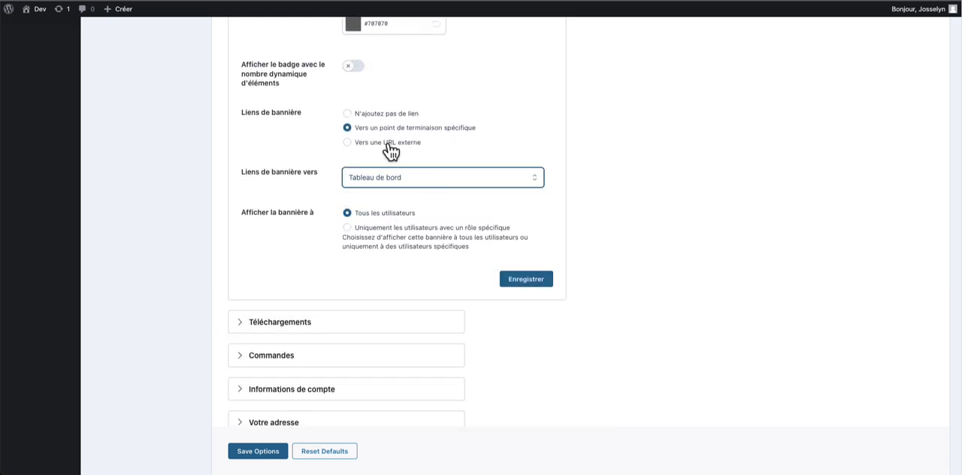
scroll(395, 153, "up", 1)
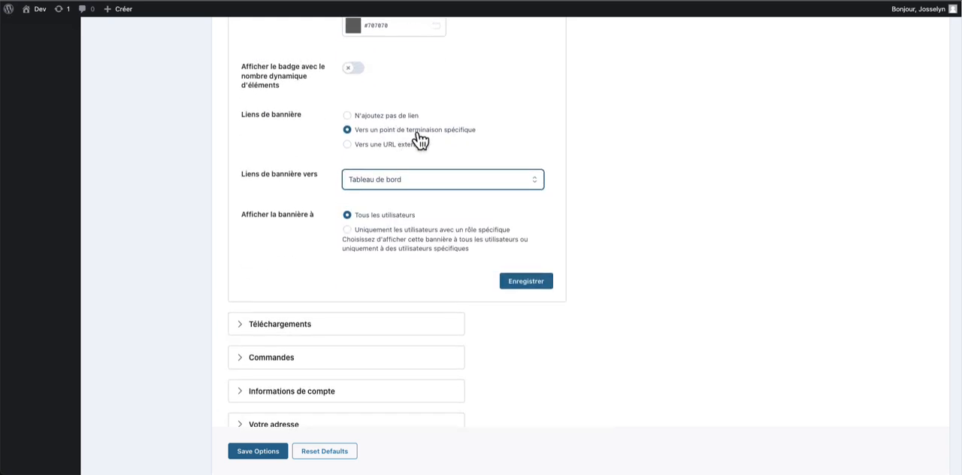
left_click(415, 132)
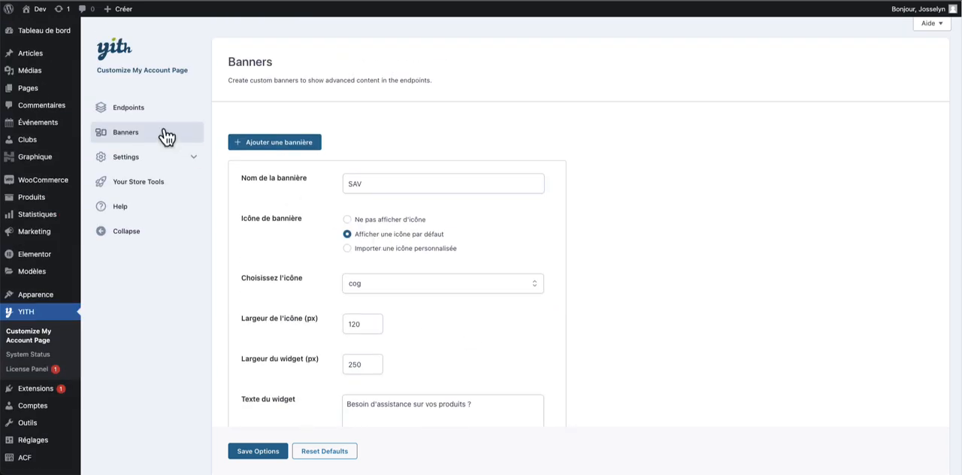
- Review the remaining SAV banner settings and save the new banner
scroll(393, 180, "down", 8)
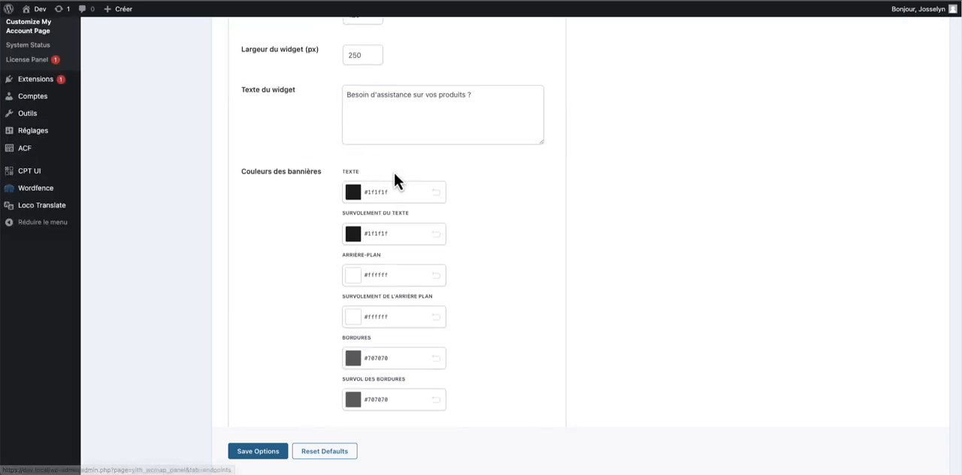
scroll(474, 271, "down", 2)
scroll(444, 224, "down", 2)
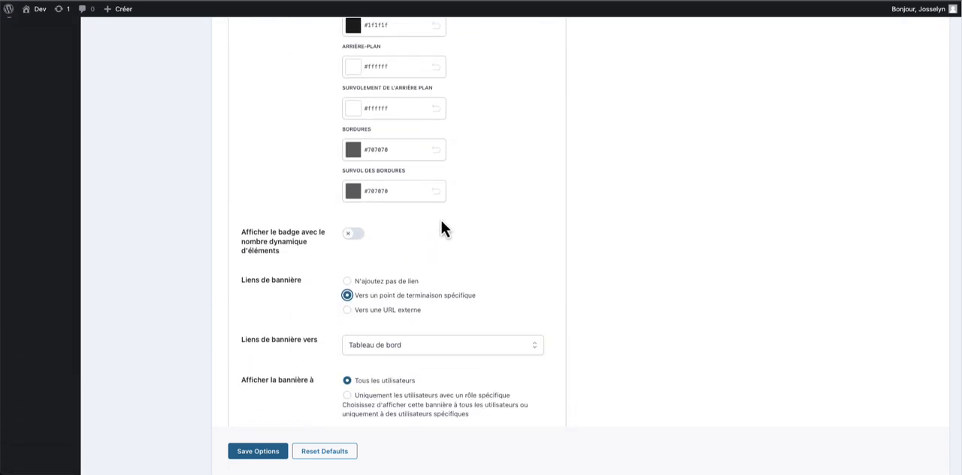
scroll(436, 284, "down", 4)
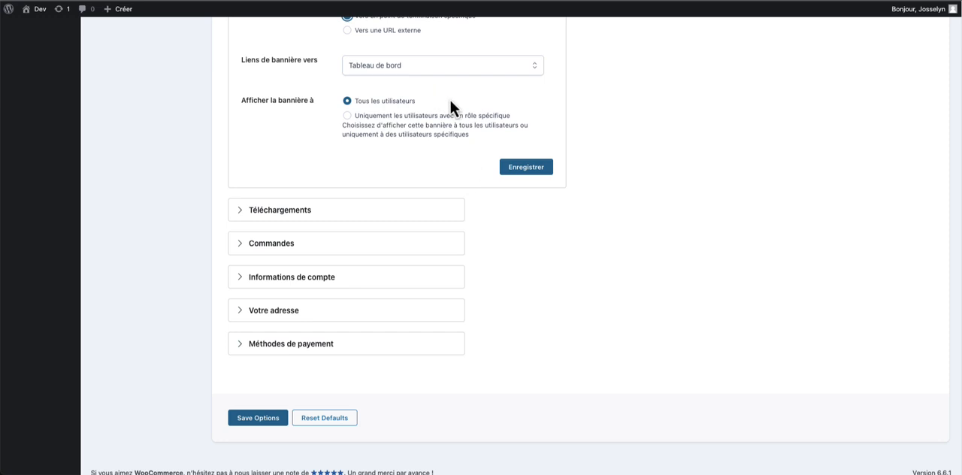
left_click(526, 168)
- Reopen the saved SAV banner, set its link option to N'ajoutez pas de lien and save it
left_click(263, 347)
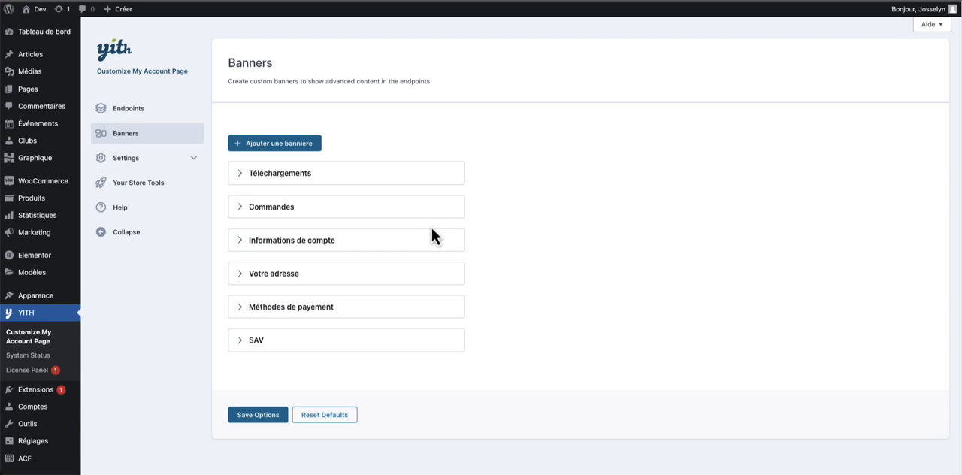
left_click(258, 344)
scroll(366, 316, "down", 5)
scroll(462, 274, "down", 8)
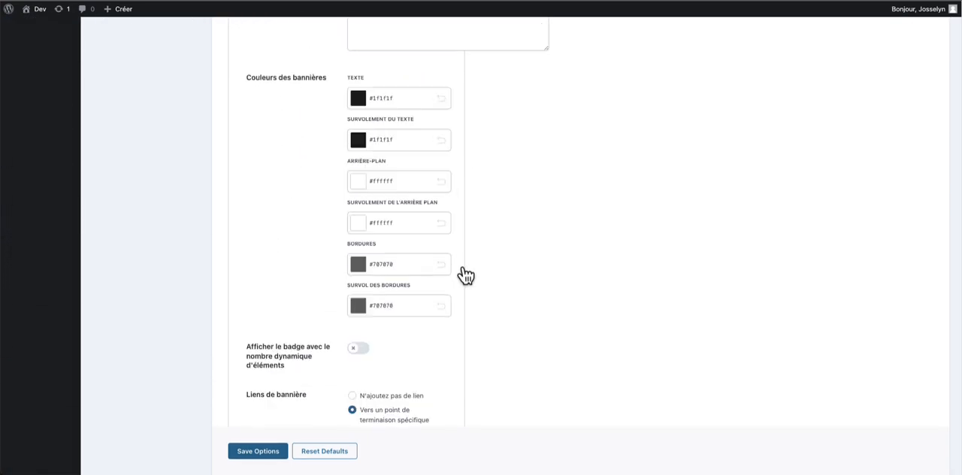
left_click(466, 248)
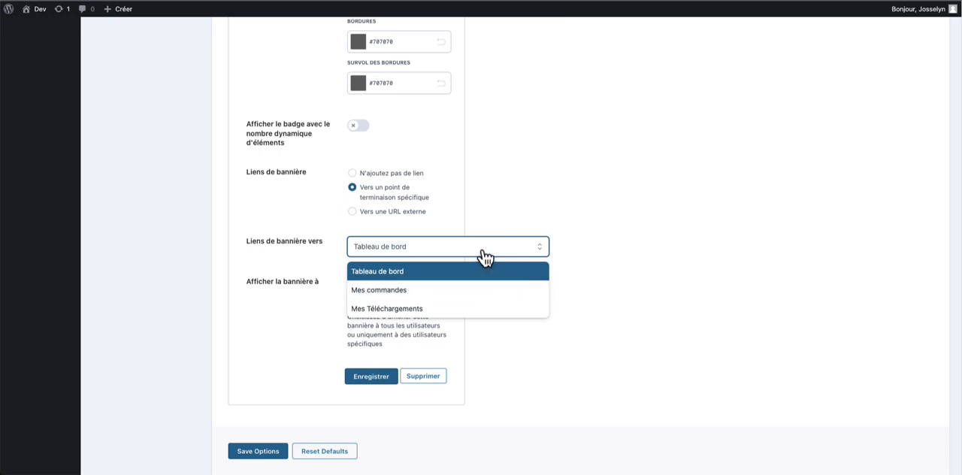
left_click(551, 224)
left_click(449, 248)
left_click(448, 250)
left_click(399, 176)
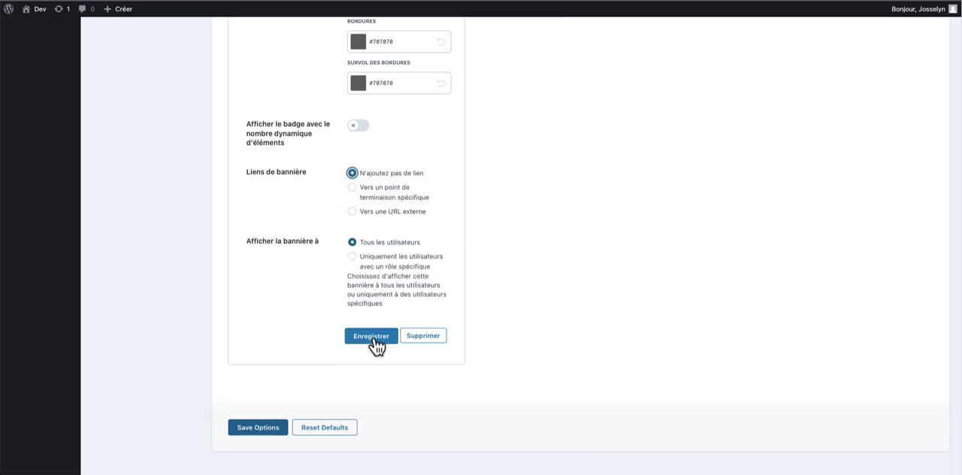
- Switch to the front-end account page and expand the Service après vente group in its menu
left_click(403, 213)
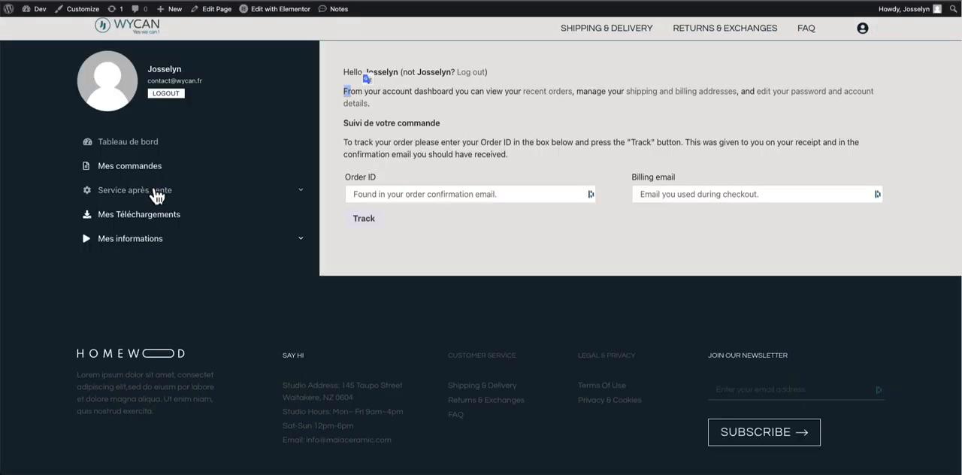
left_click(156, 194)
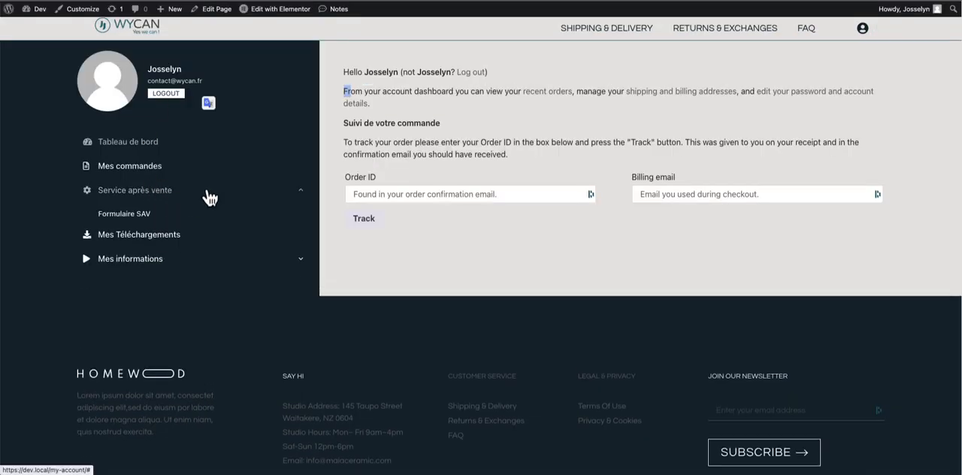
- Open the front-end Formulaire SAV page, then back in the admin set the SAV banner's external URL to /my-account/formulaire-sav/
left_click(125, 215)
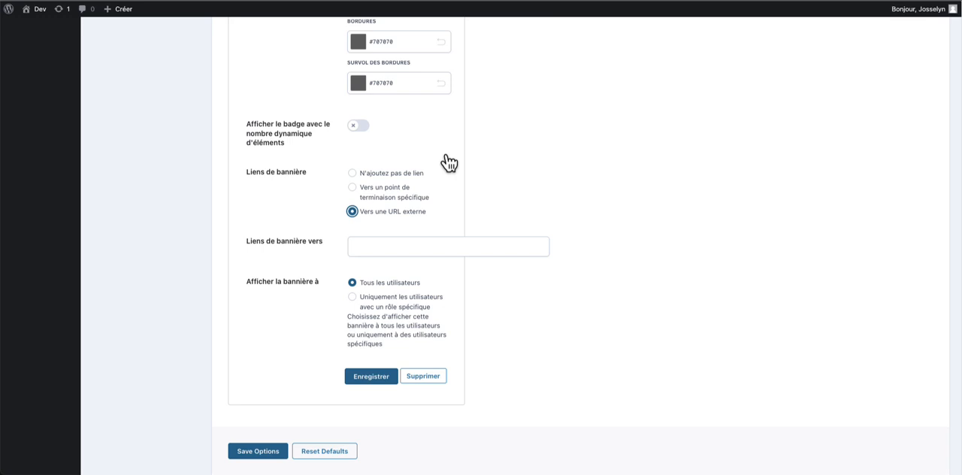
left_click(408, 247)
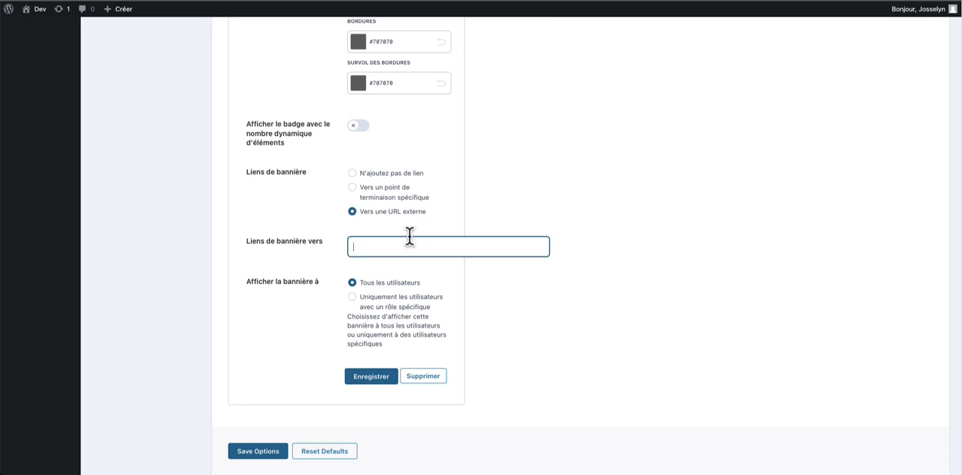
type("https://dev.local/my-account/formulaire-sav/")
left_click_drag(405, 247, 353, 247)
key("BackSpace")
left_click(530, 218)
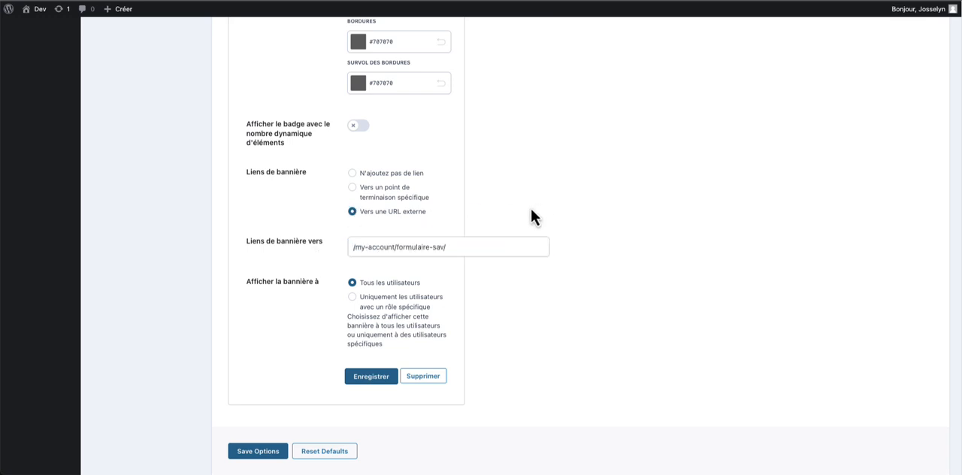
- Save the SAV banner and the banner options
left_click(387, 376)
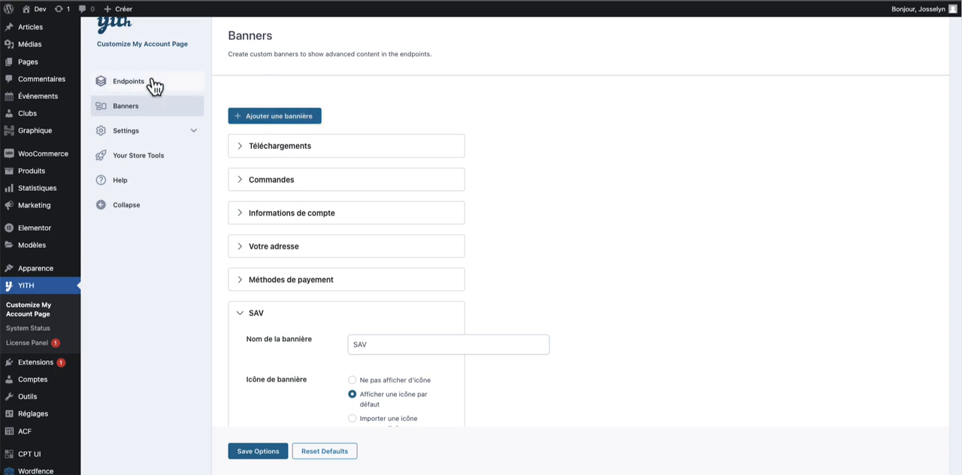
left_click(154, 87)
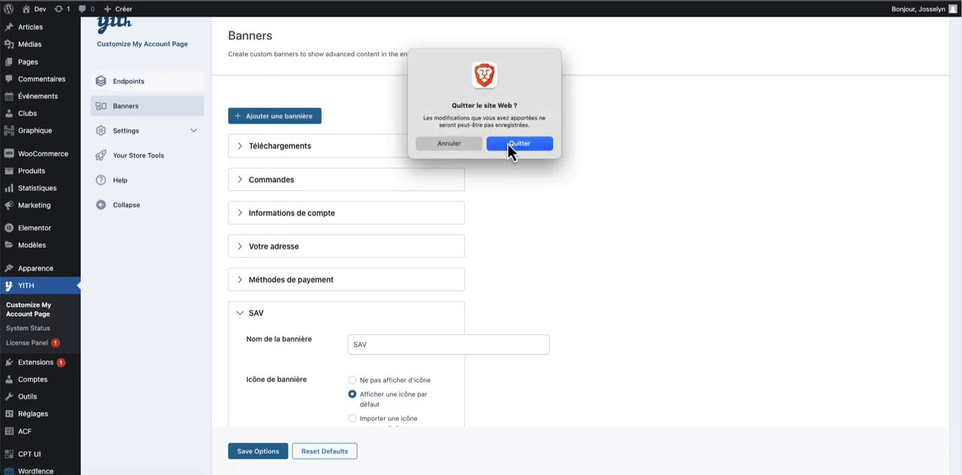
left_click(508, 145)
left_click(277, 454)
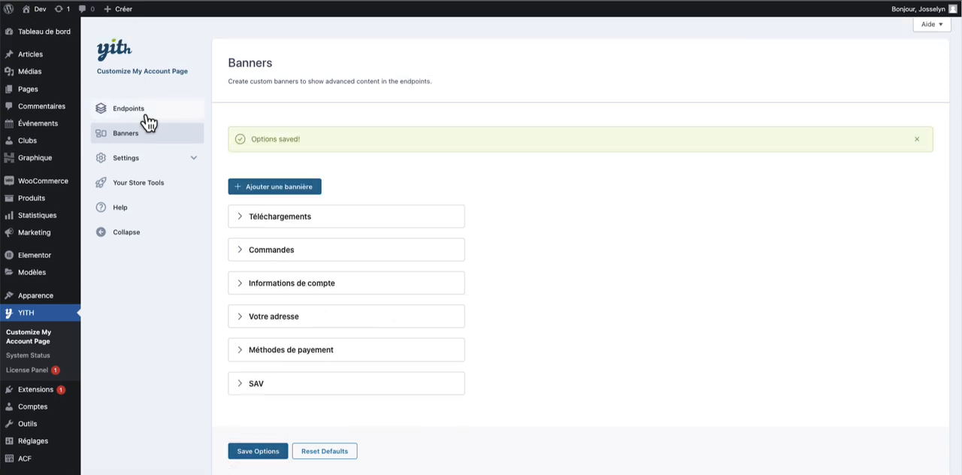
- Open the Tableau de bord endpoint's settings and insert an empty line above Suivi de votre commande in its content
left_click(143, 112)
left_click(253, 184)
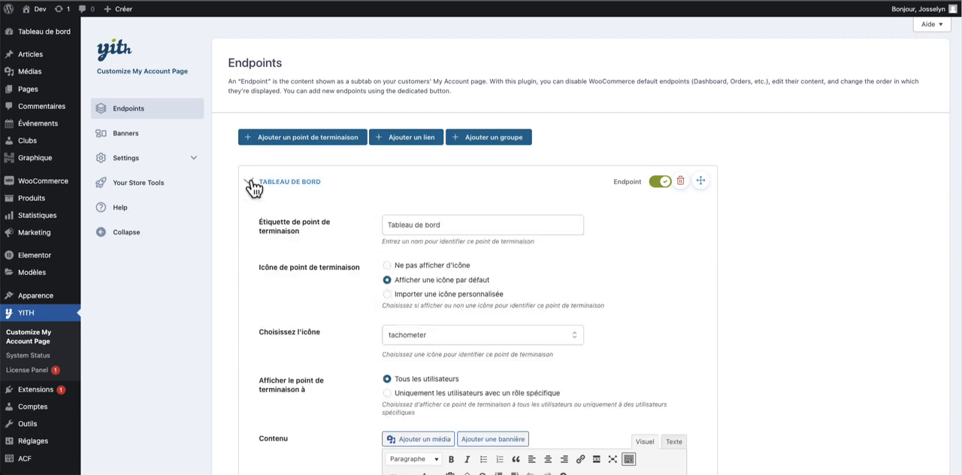
scroll(383, 184, "down", 2)
scroll(385, 182, "down", 5)
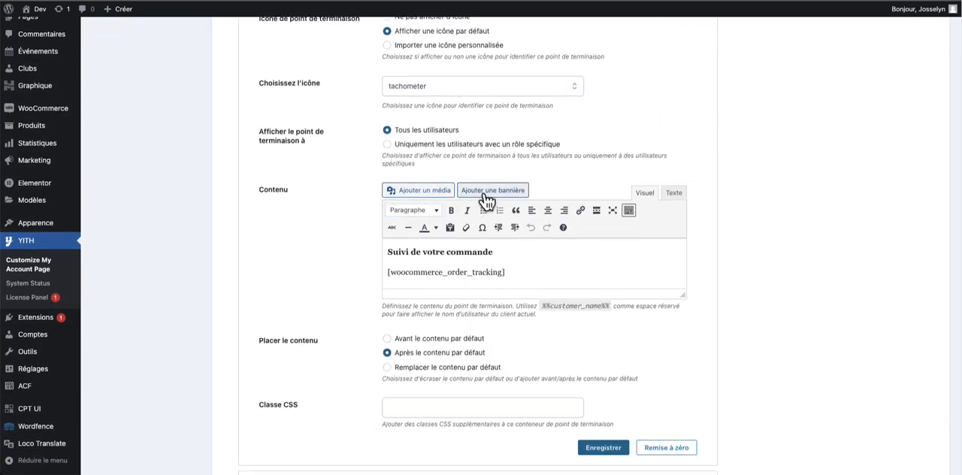
left_click(388, 250)
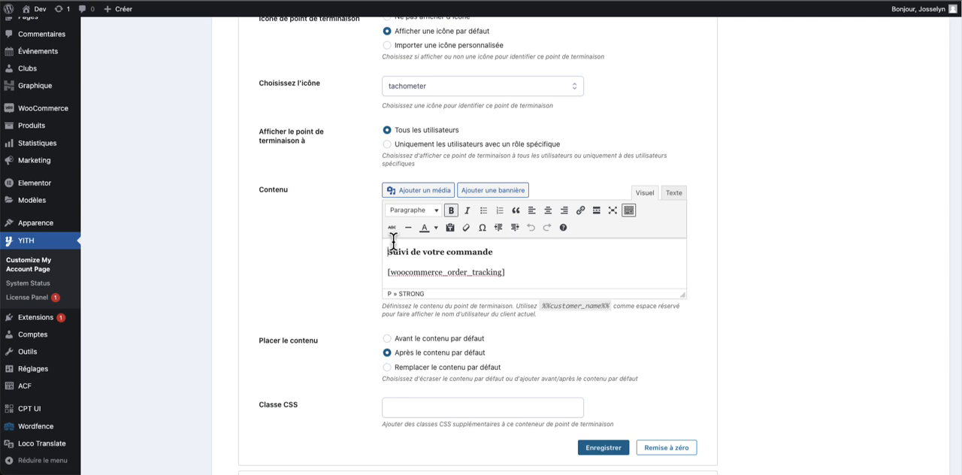
key("Return")
left_click(487, 250)
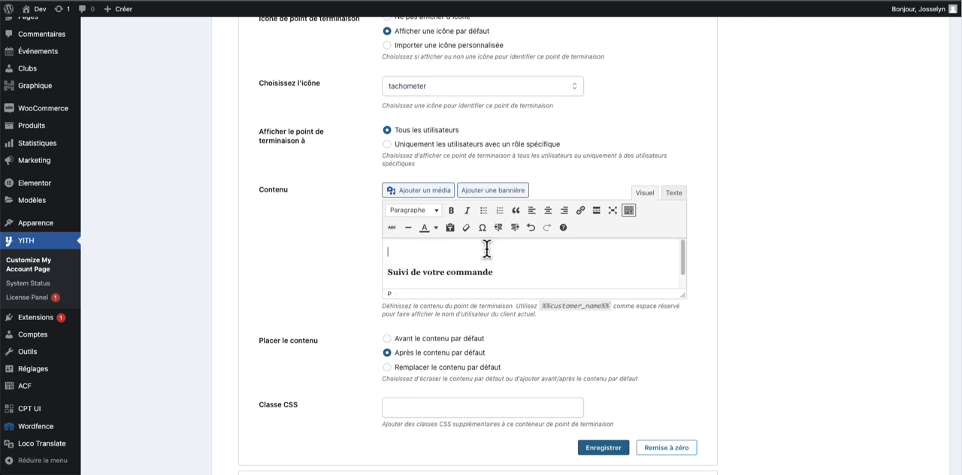
- Add the SAV, Commandes and Informations de compte banners to the Tableau de bord content and save the endpoint
left_click(521, 197)
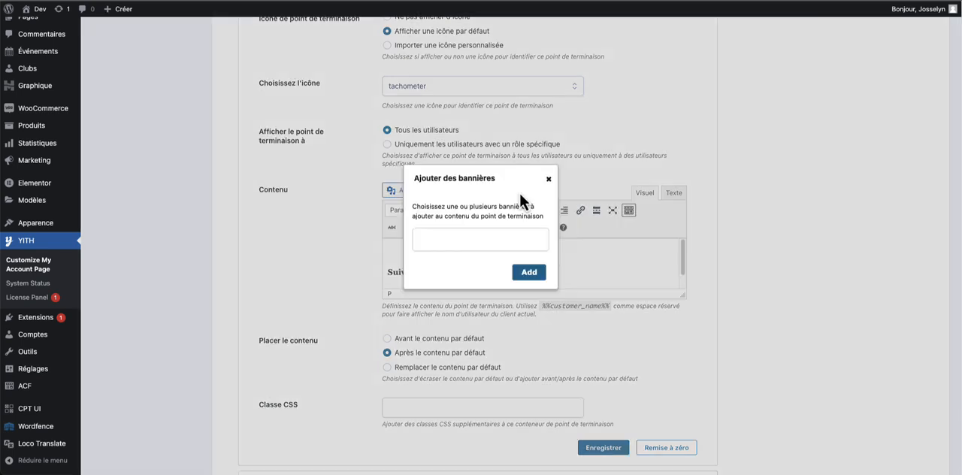
left_click(491, 237)
scroll(489, 281, "down", 1)
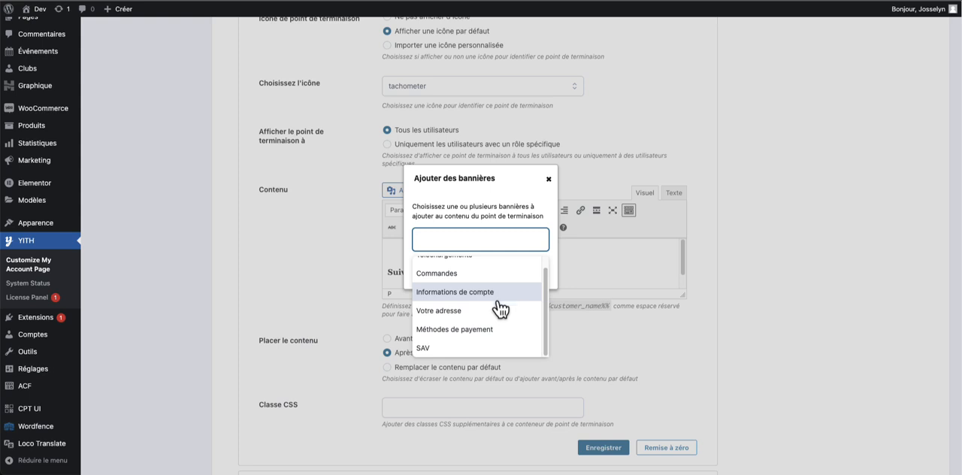
left_click(493, 348)
left_click(483, 238)
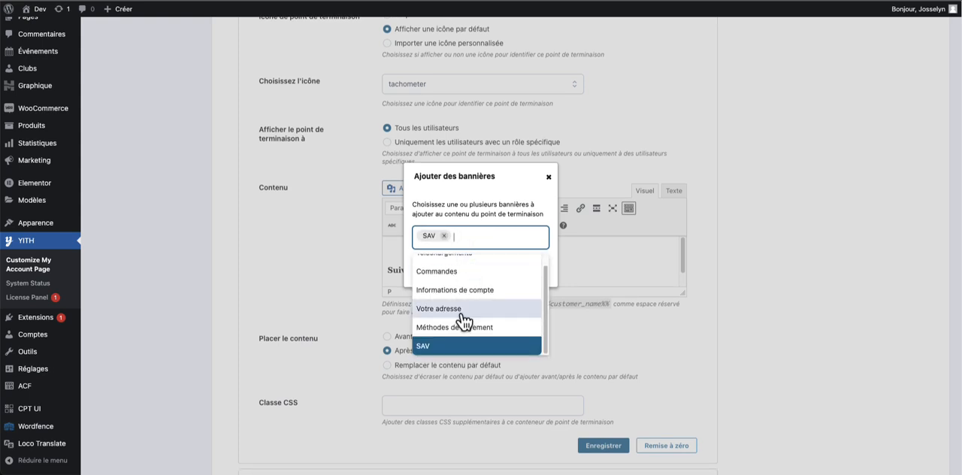
left_click(473, 273)
left_click(527, 239)
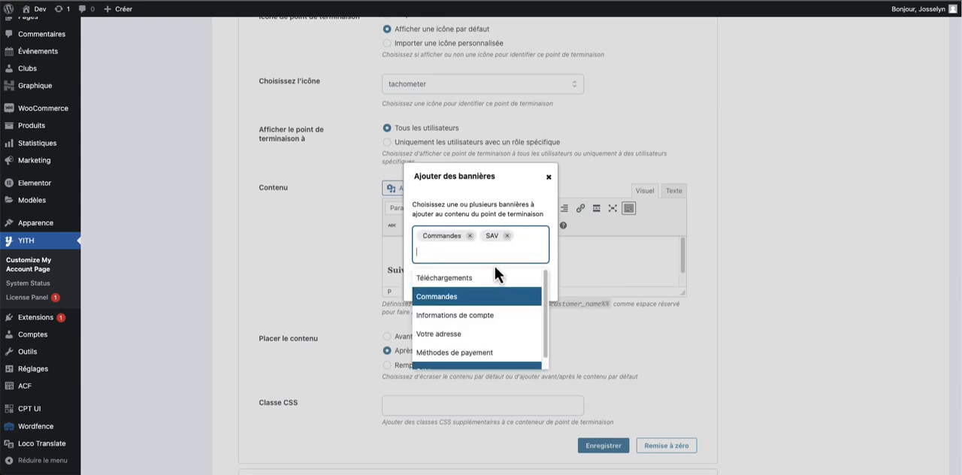
left_click(487, 324)
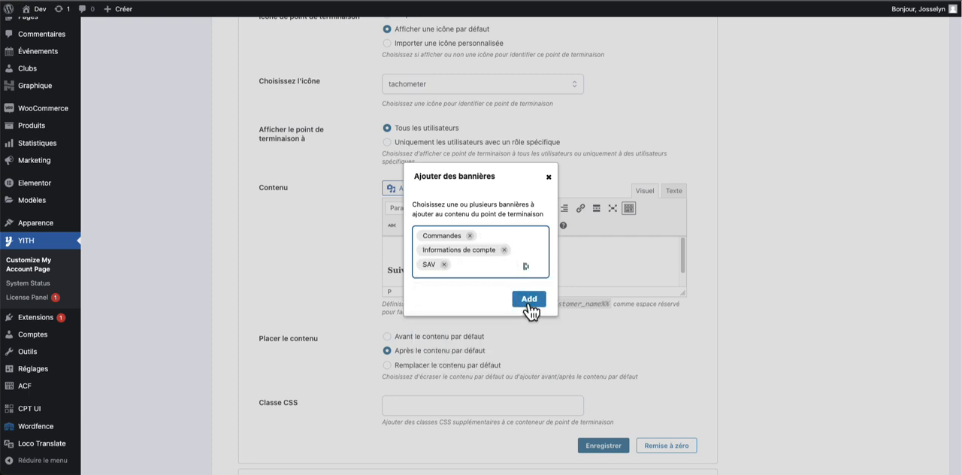
left_click(527, 303)
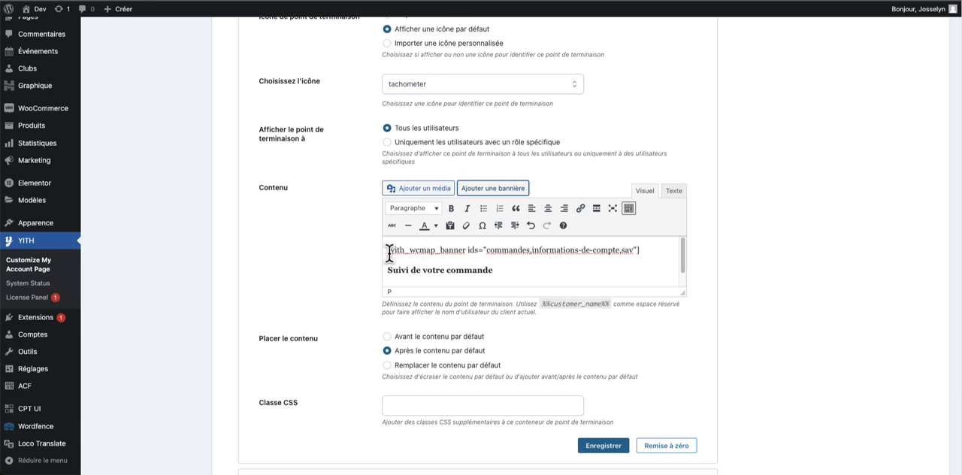
left_click(606, 446)
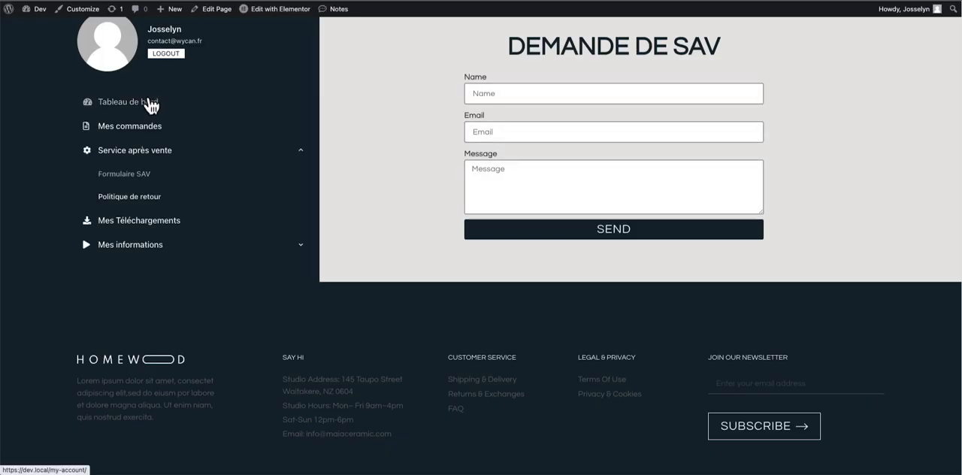
- Open the Tableau de bord page on the front end and check the inserted banners
left_click(154, 101)
scroll(586, 181, "up", 1)
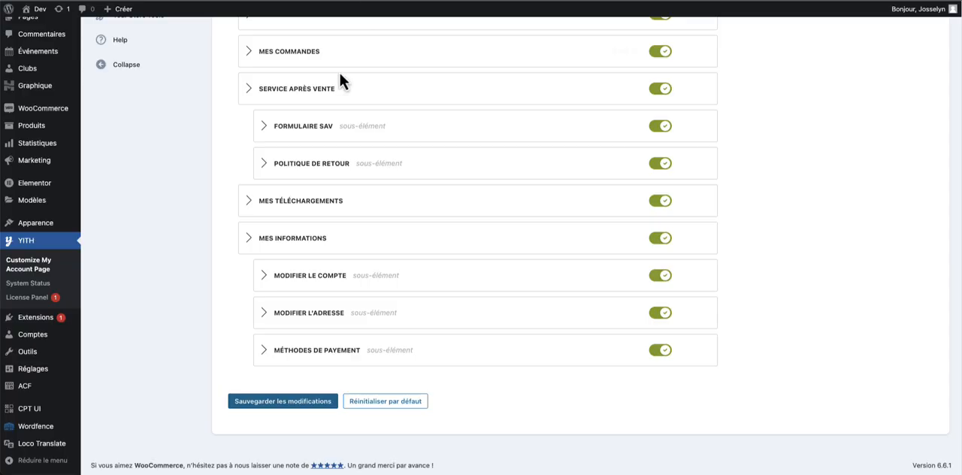
scroll(178, 114, "up", 5)
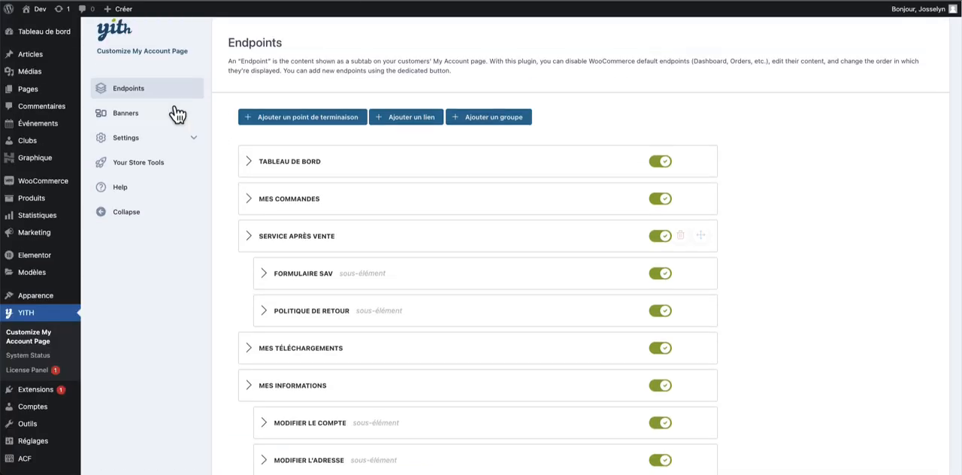
- Return to the banner settings in the admin and review the Informations de compte banner's icon, size and widget text
left_click(137, 133)
left_click(518, 143)
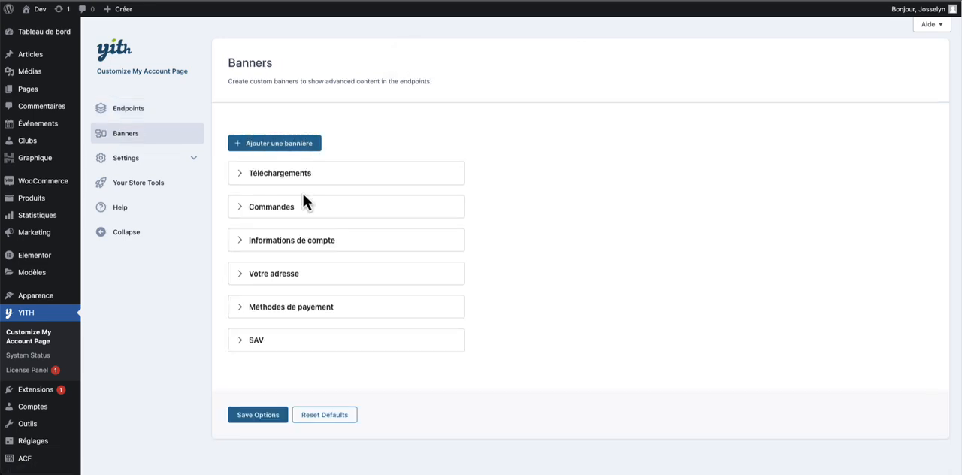
left_click(287, 237)
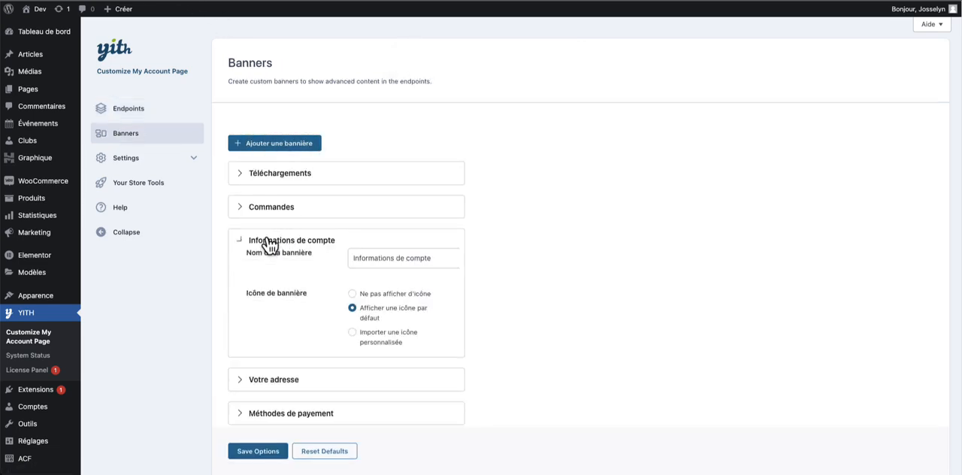
scroll(327, 282, "down", 5)
left_click_drag(501, 192, 344, 172)
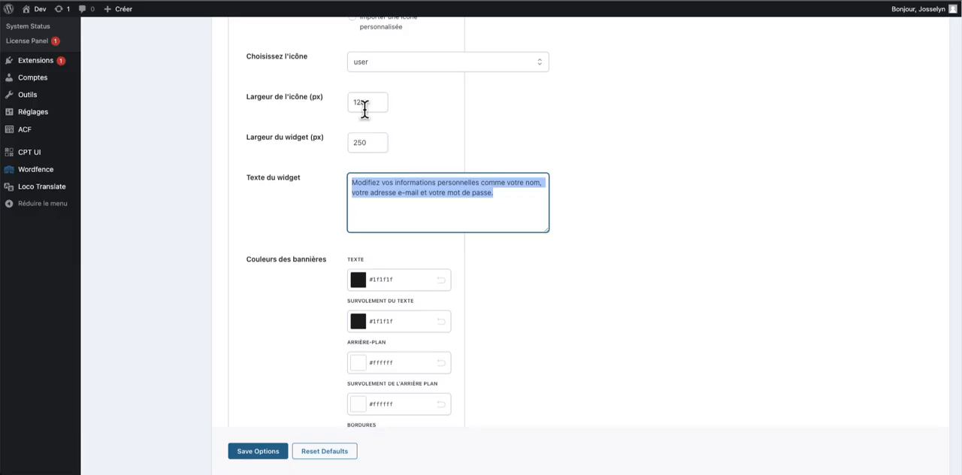
scroll(308, 143, "up", 4)
- Review the Commandes banner's settings, including its dynamic count badge, badge colours and link destination
left_click(243, 206)
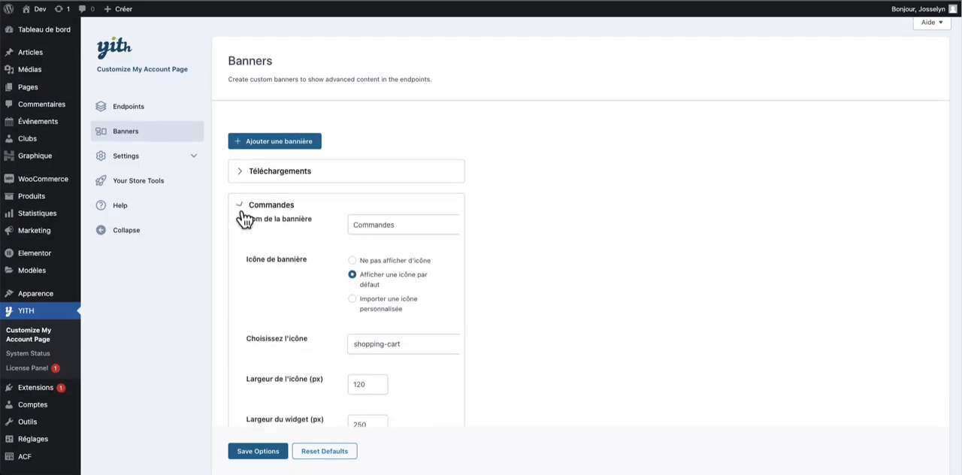
scroll(316, 241, "down", 2)
scroll(429, 268, "down", 7)
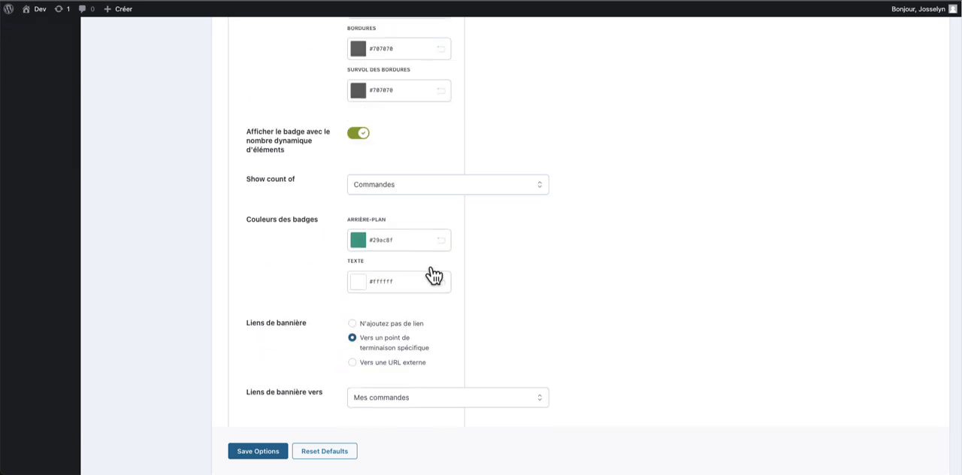
left_click(386, 190)
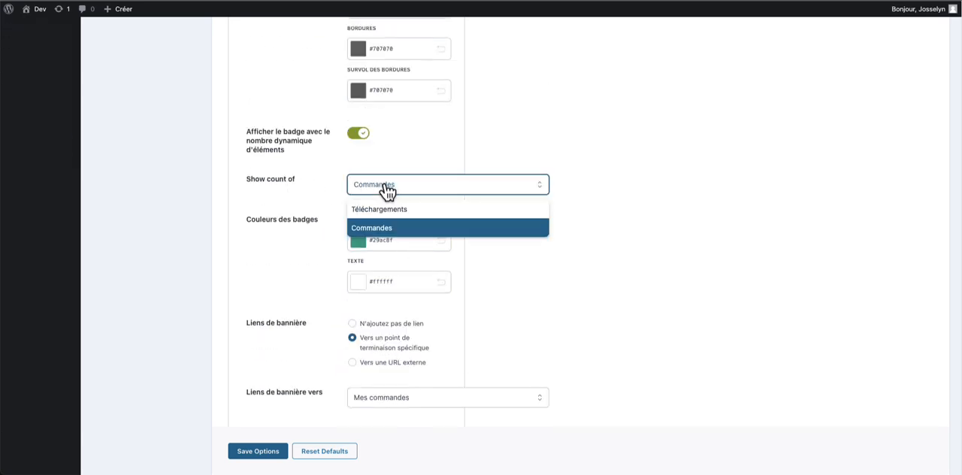
left_click(288, 190)
scroll(444, 176, "down", 3)
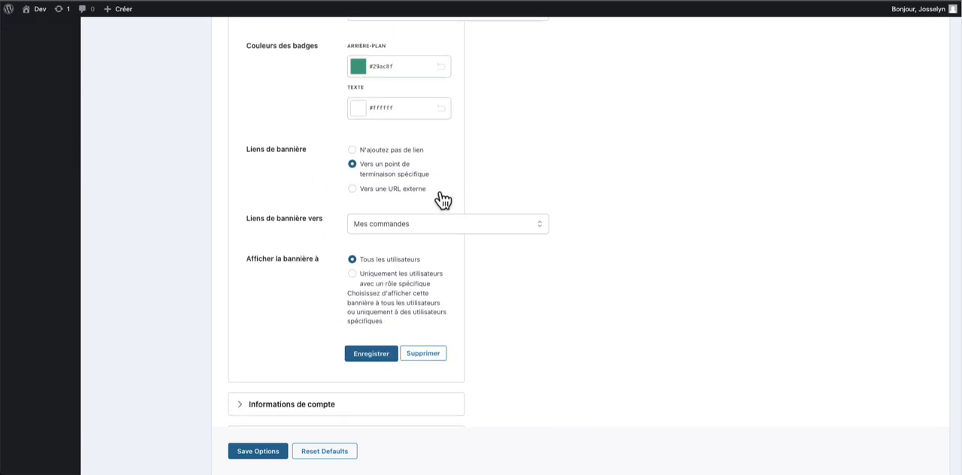
scroll(442, 200, "up", 4)
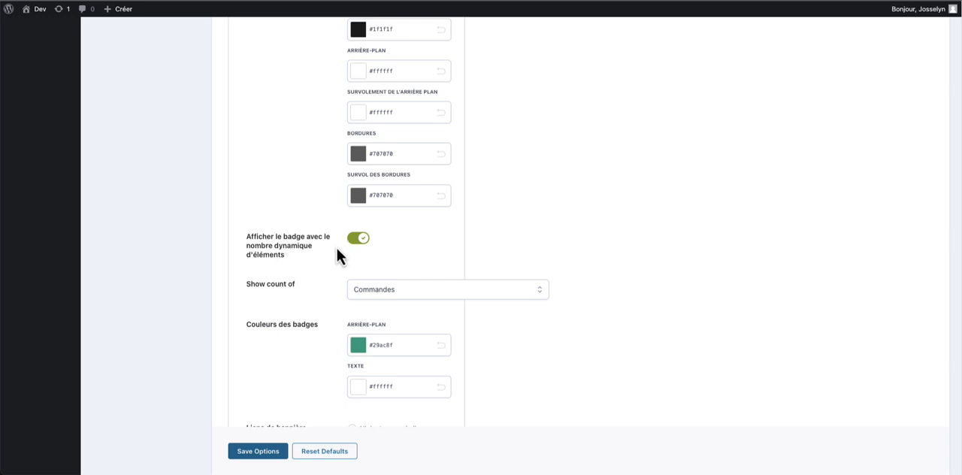
scroll(335, 256, "down", 2)
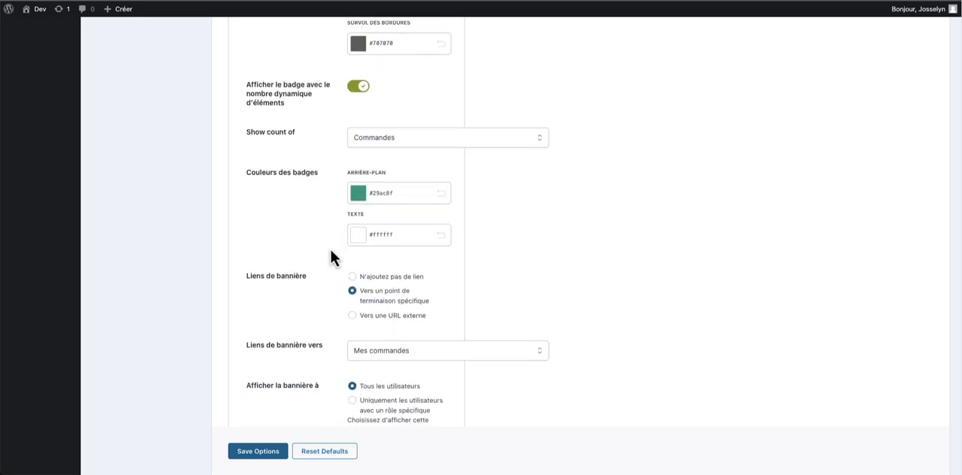
scroll(334, 256, "down", 1)
left_click(387, 278)
left_click(564, 234)
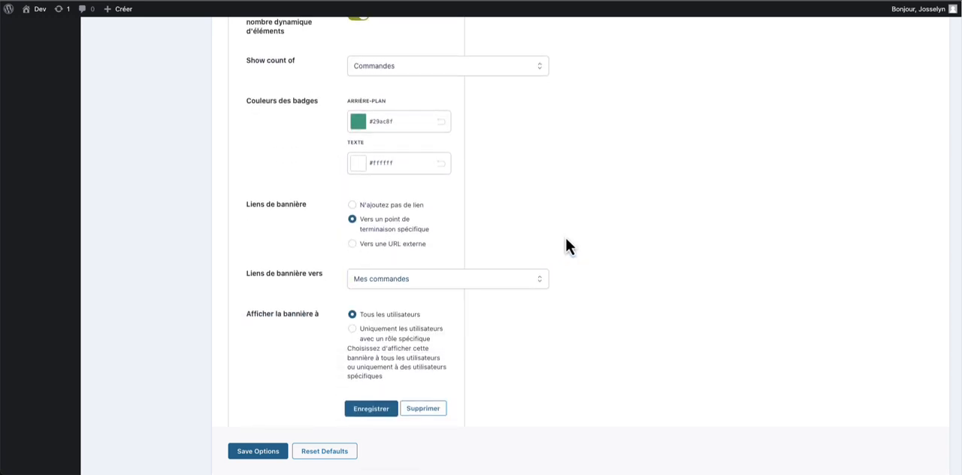
scroll(556, 236, "down", 1)
scroll(467, 250, "up", 8)
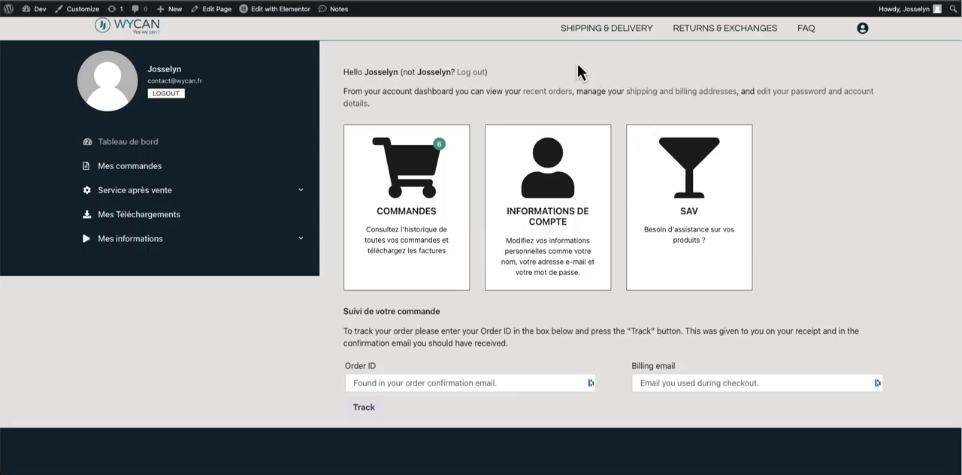
triple_click(586, 66)
left_click(542, 97)
left_click_drag(372, 103, 375, 96)
left_click(374, 97)
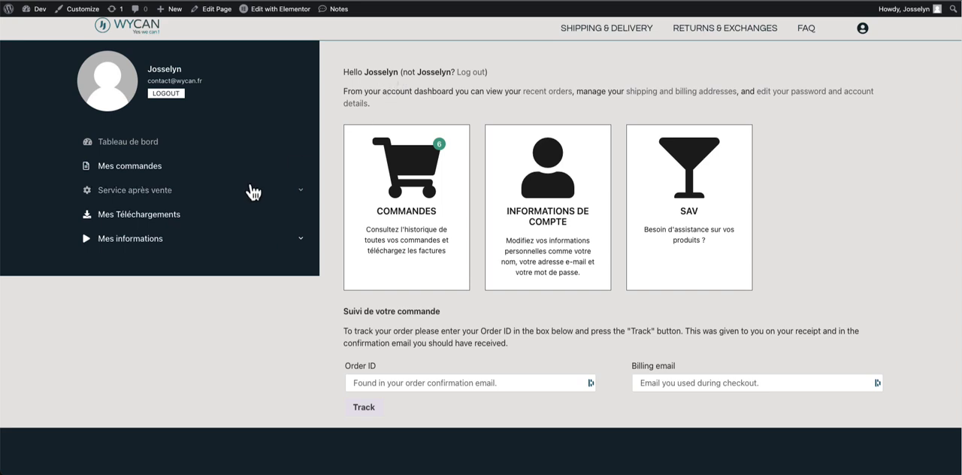
- Expand the Service après vente and Mes informations groups in the front-end account menu to view their entries
left_click(301, 191)
left_click(301, 191)
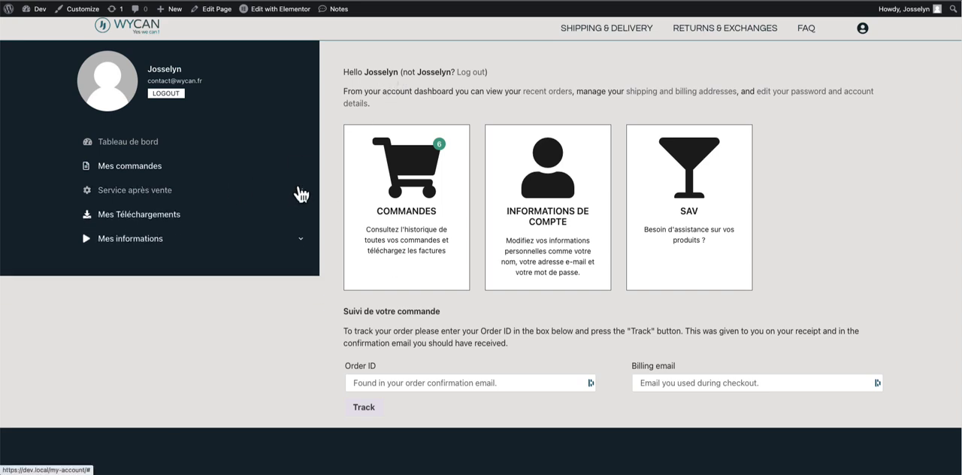
scroll(300, 190, "down", 1)
left_click(301, 189)
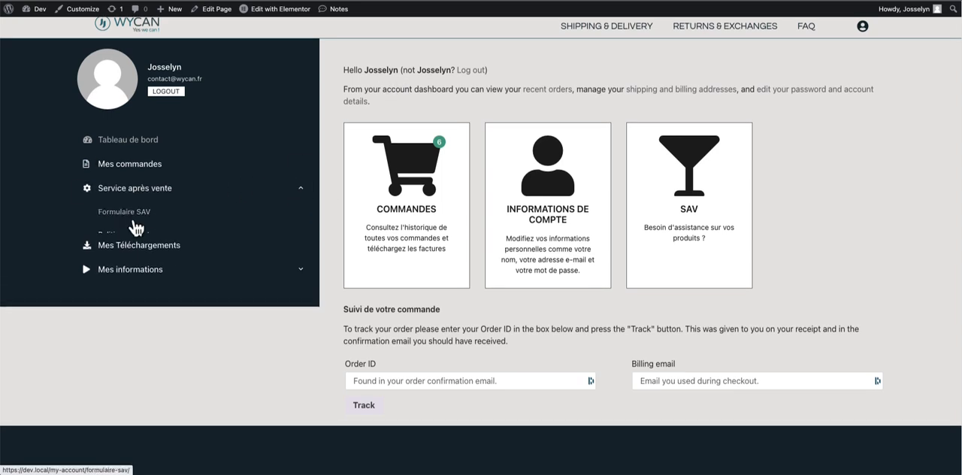
left_click(313, 285)
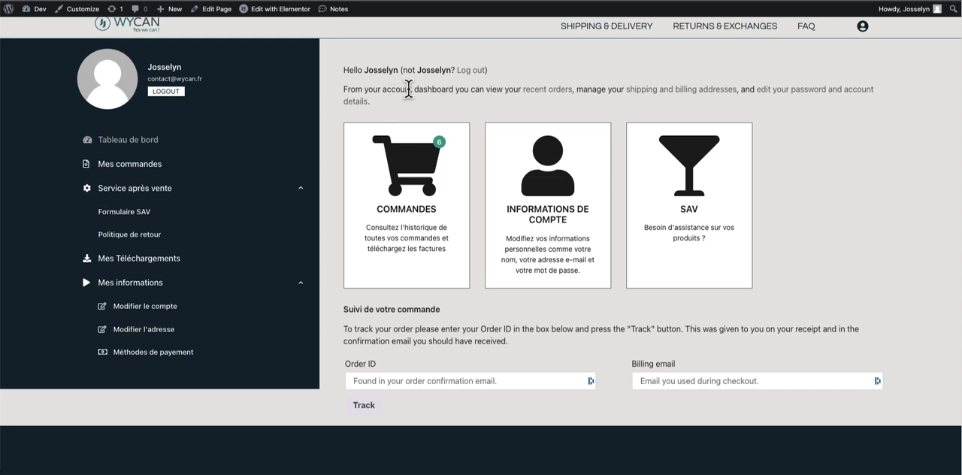
- Reload the front-end Tableau de bord page and look over its account menu, banners and order tracking section
left_click(445, 88)
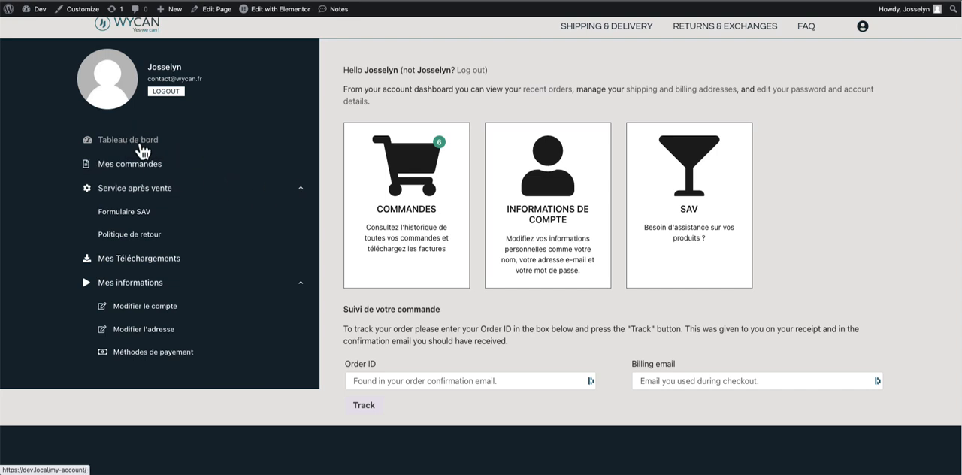
scroll(143, 152, "down", 1)
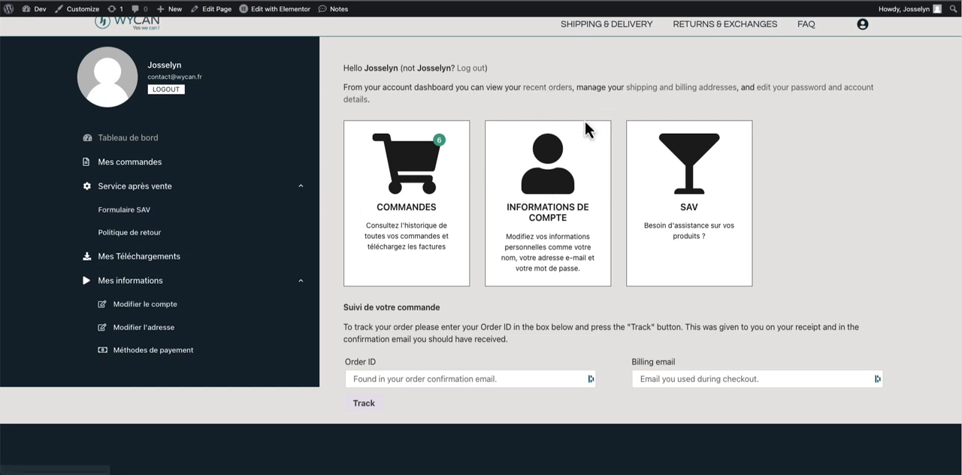
scroll(260, 219, "down", 1)
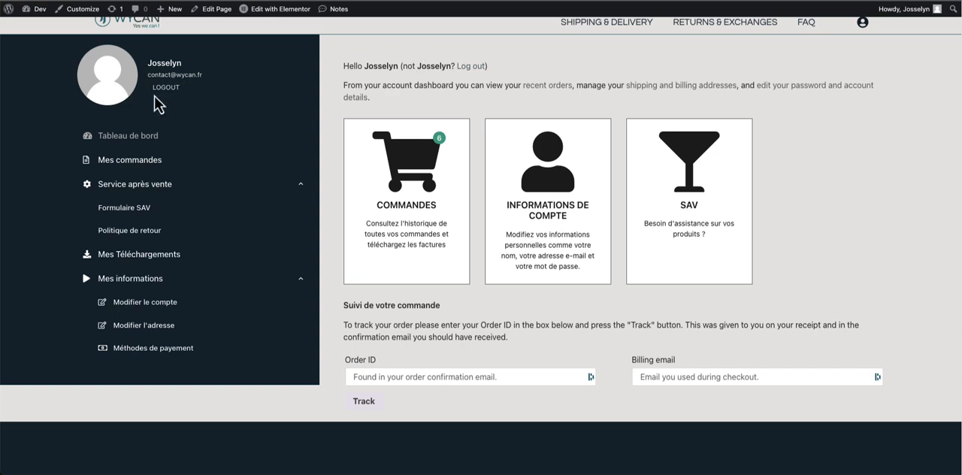
left_click(135, 136)
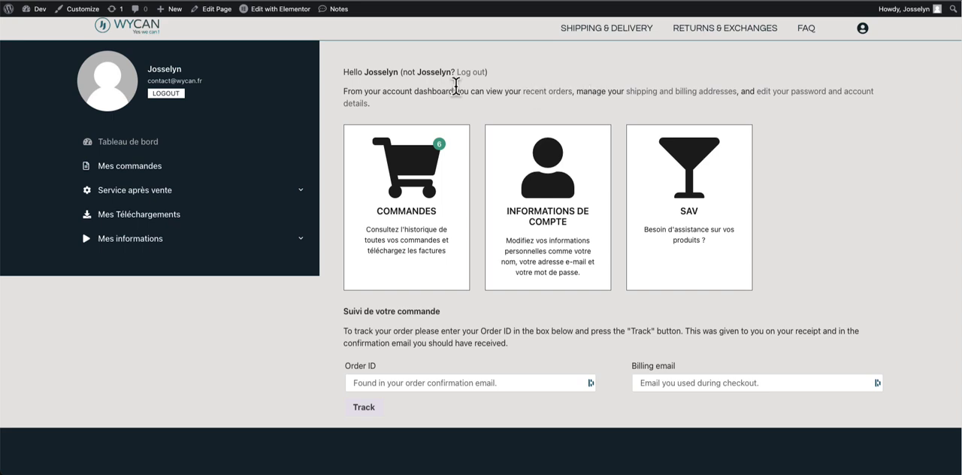
scroll(390, 89, "down", 1)
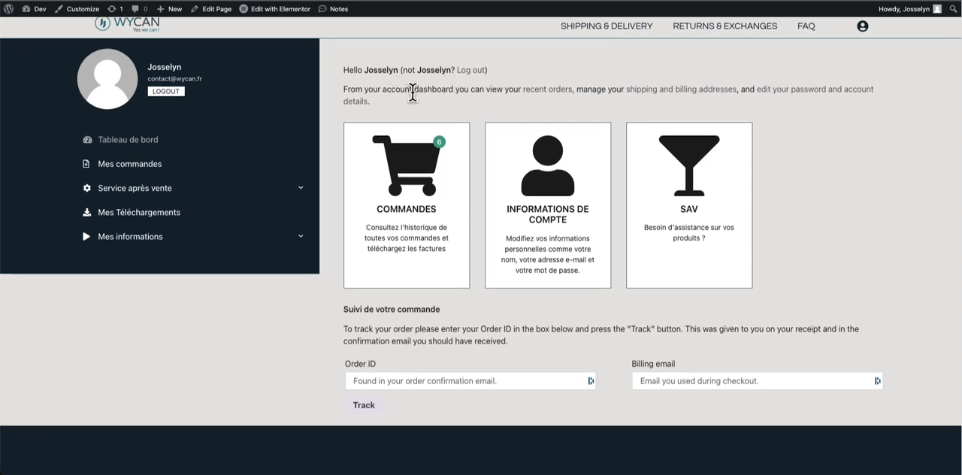